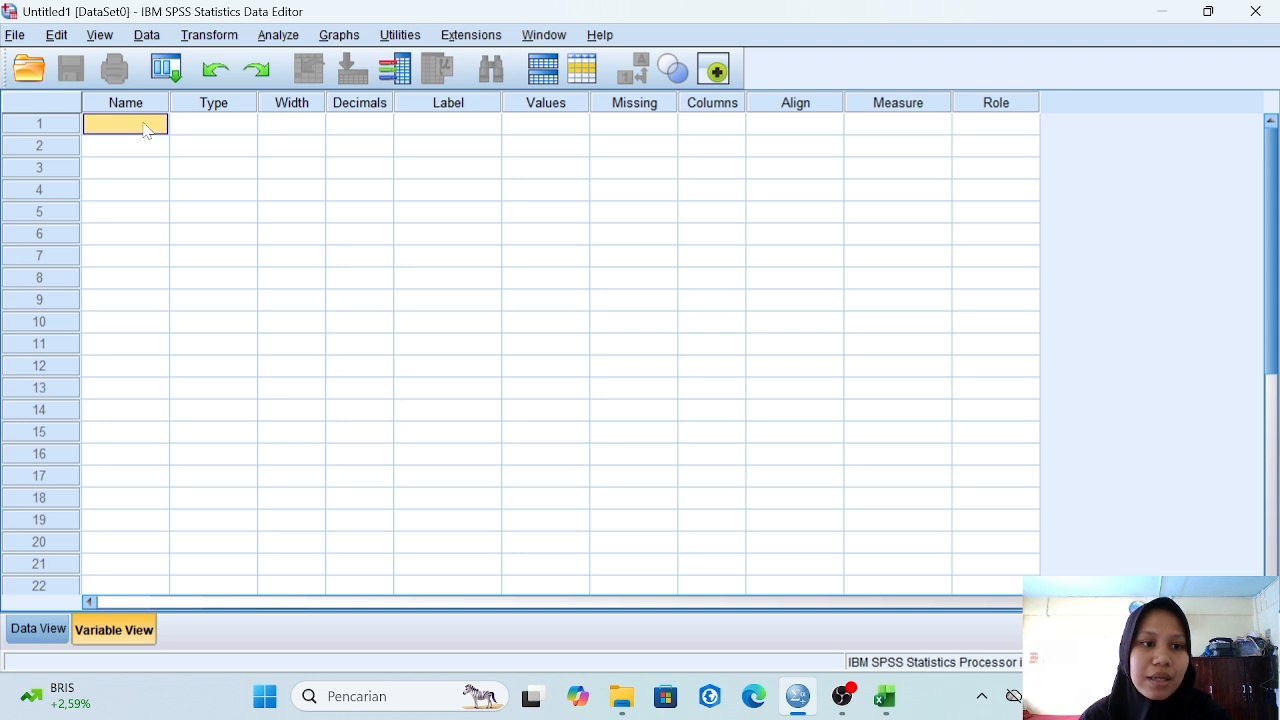
Step: Define four variables named X1, X2, X3 and Y in the first four rows of the variable list
left_click(145, 128)
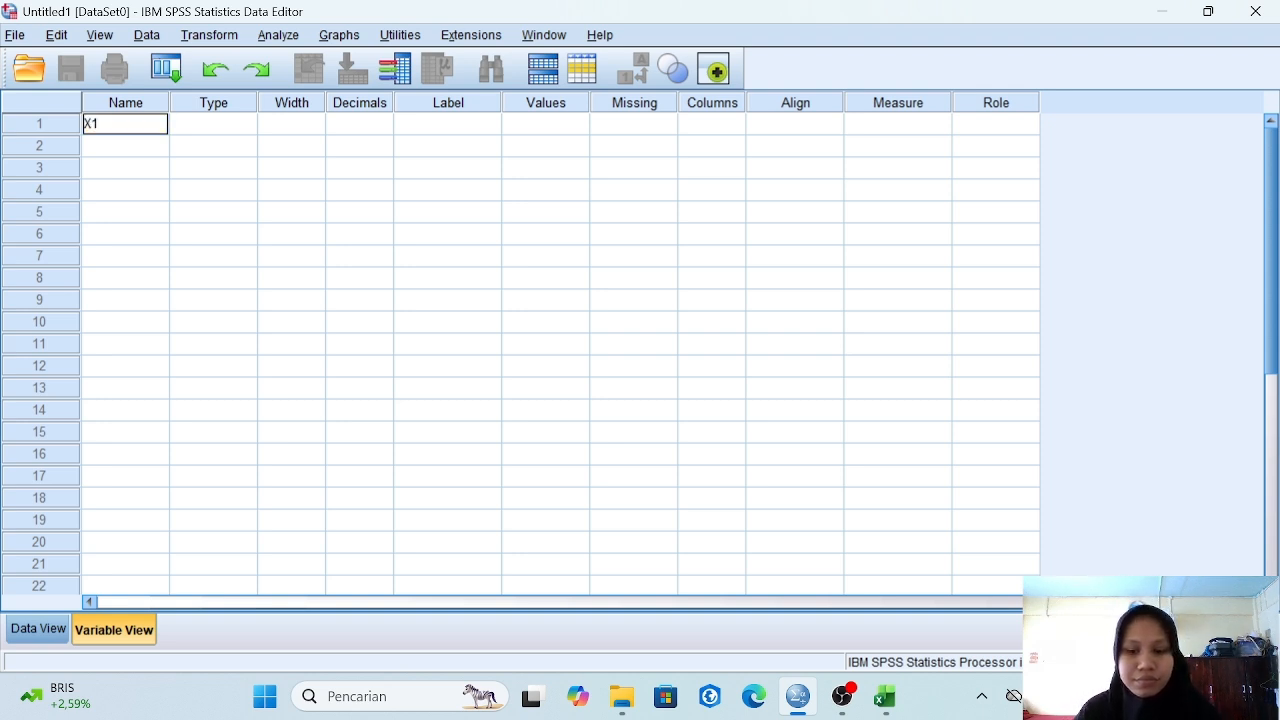
key("Return")
type("X2")
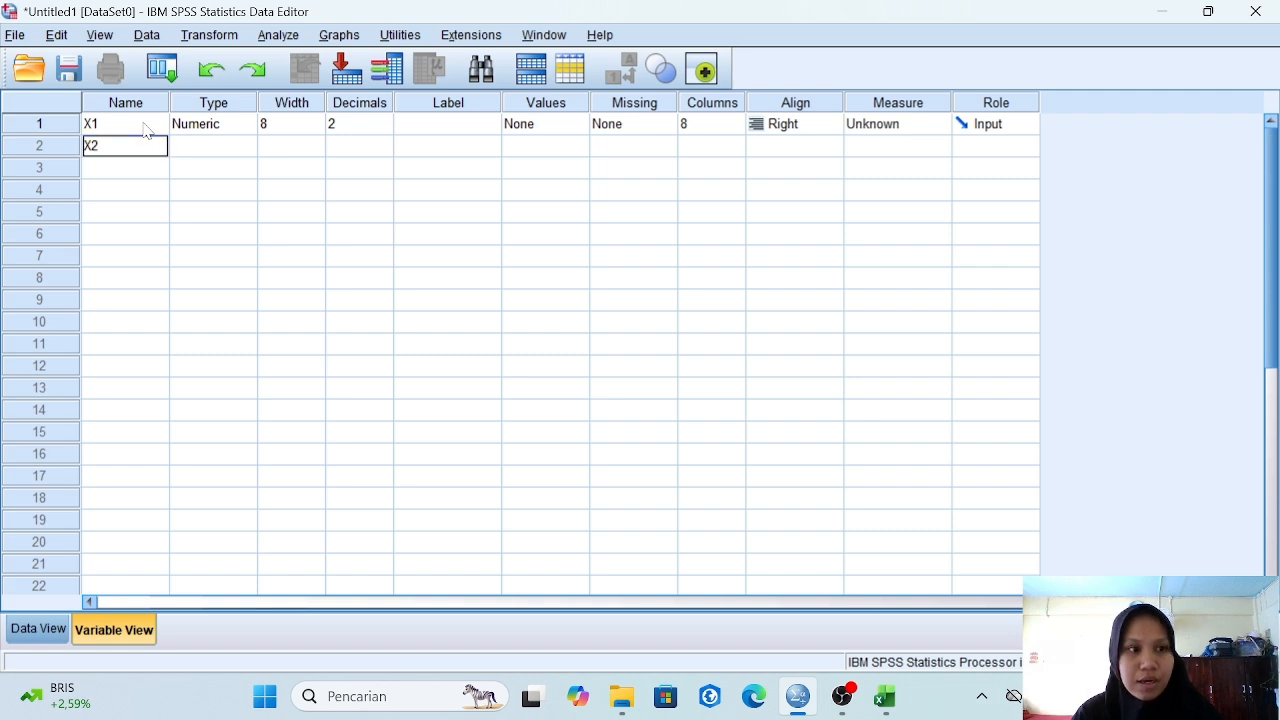
key("Return")
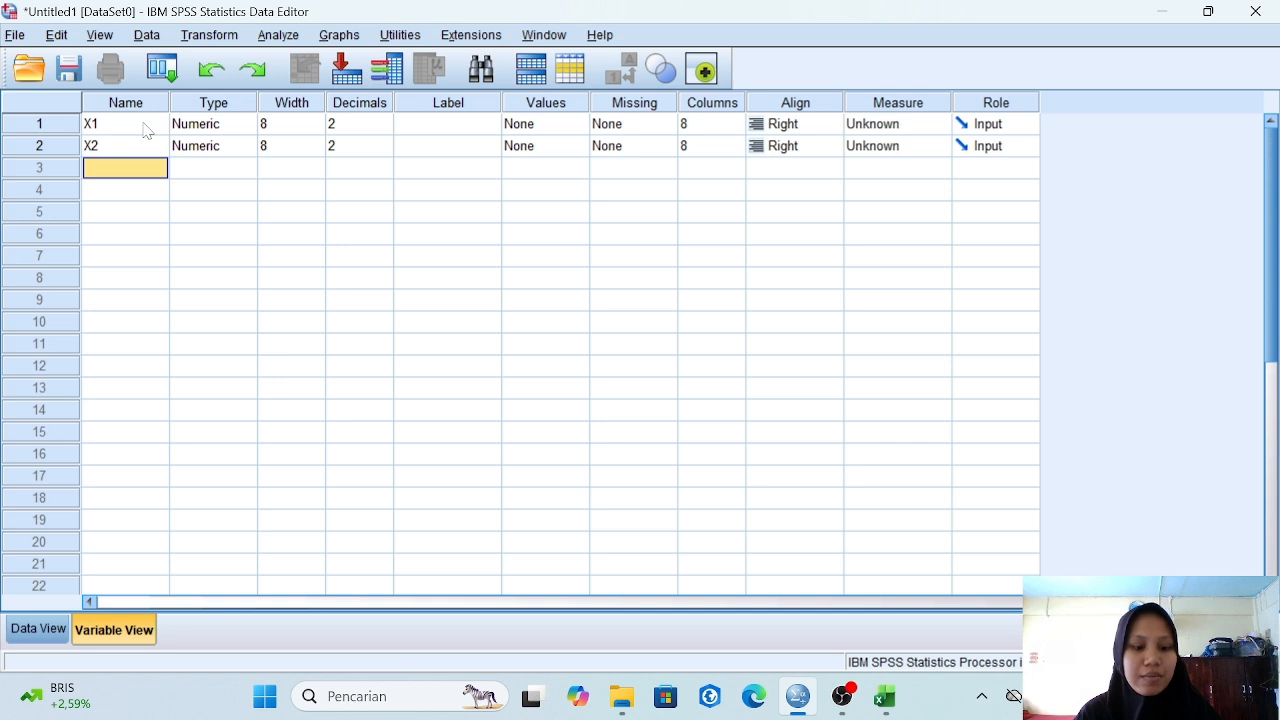
type("X3")
key("Return")
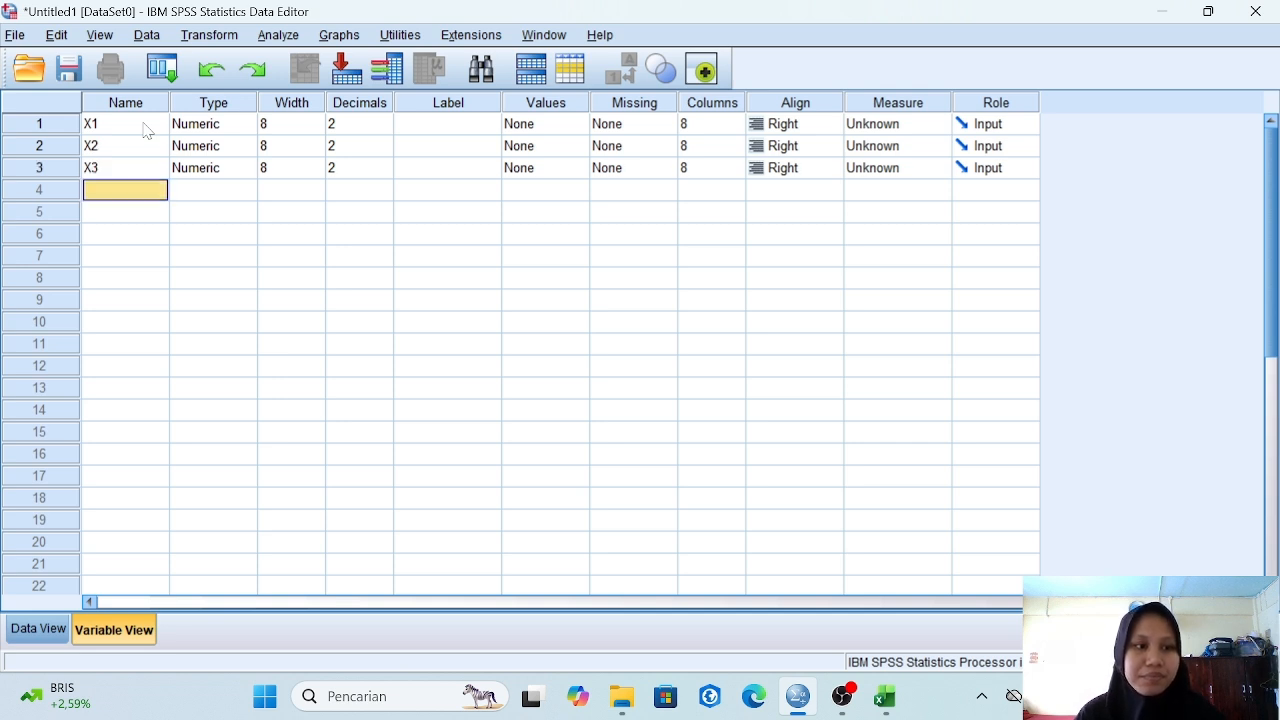
type("Y")
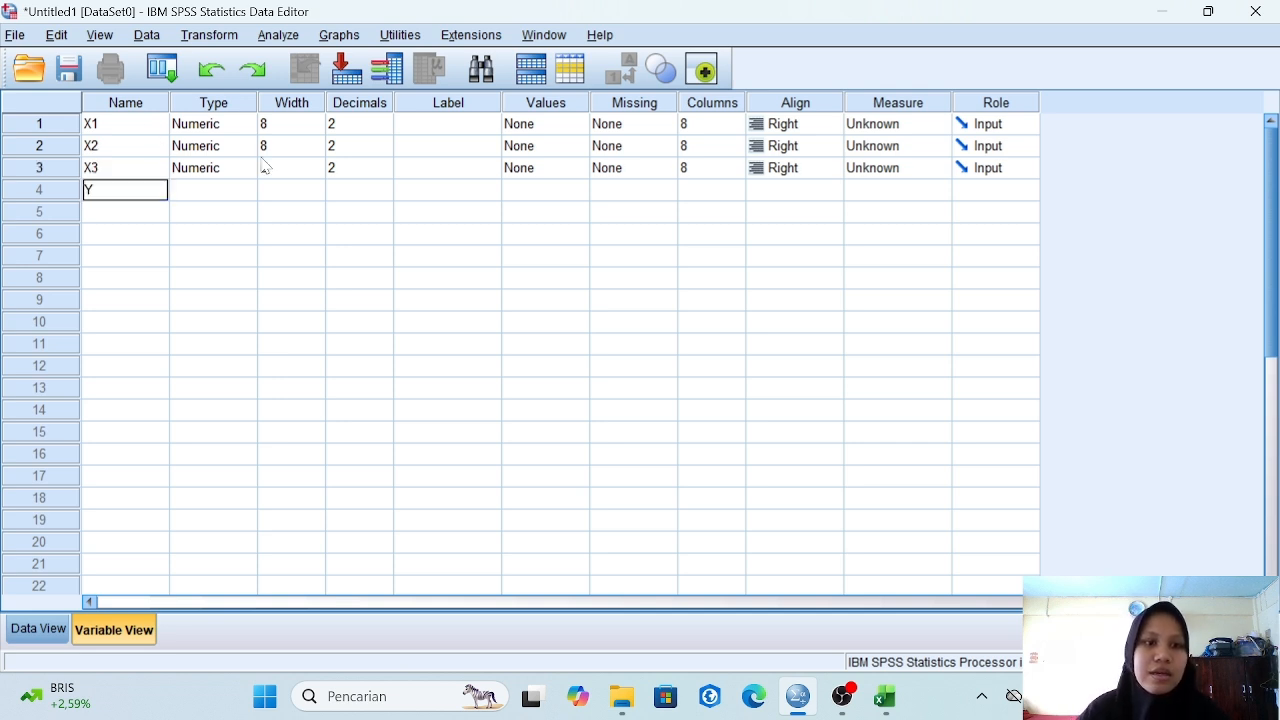
Step: Widen the Label column and label variable X1 as Kepadatan Penduduk
left_click(437, 125)
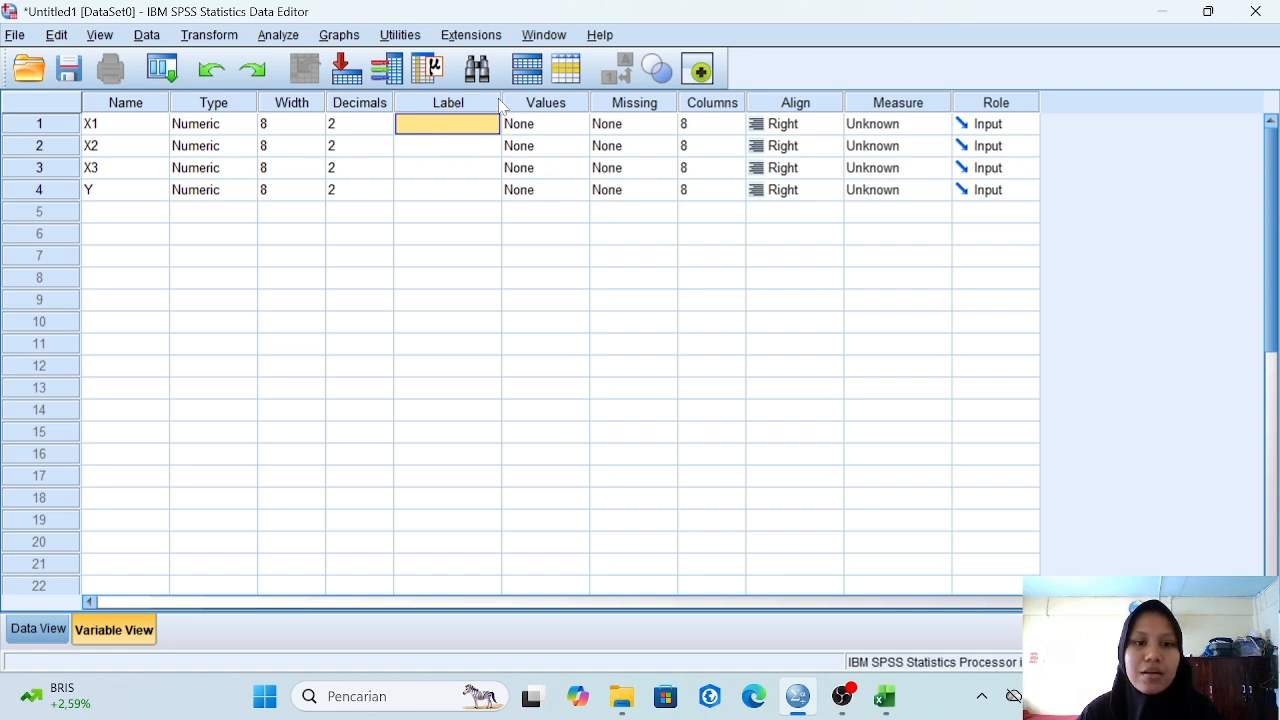
left_click_drag(501, 102, 543, 102)
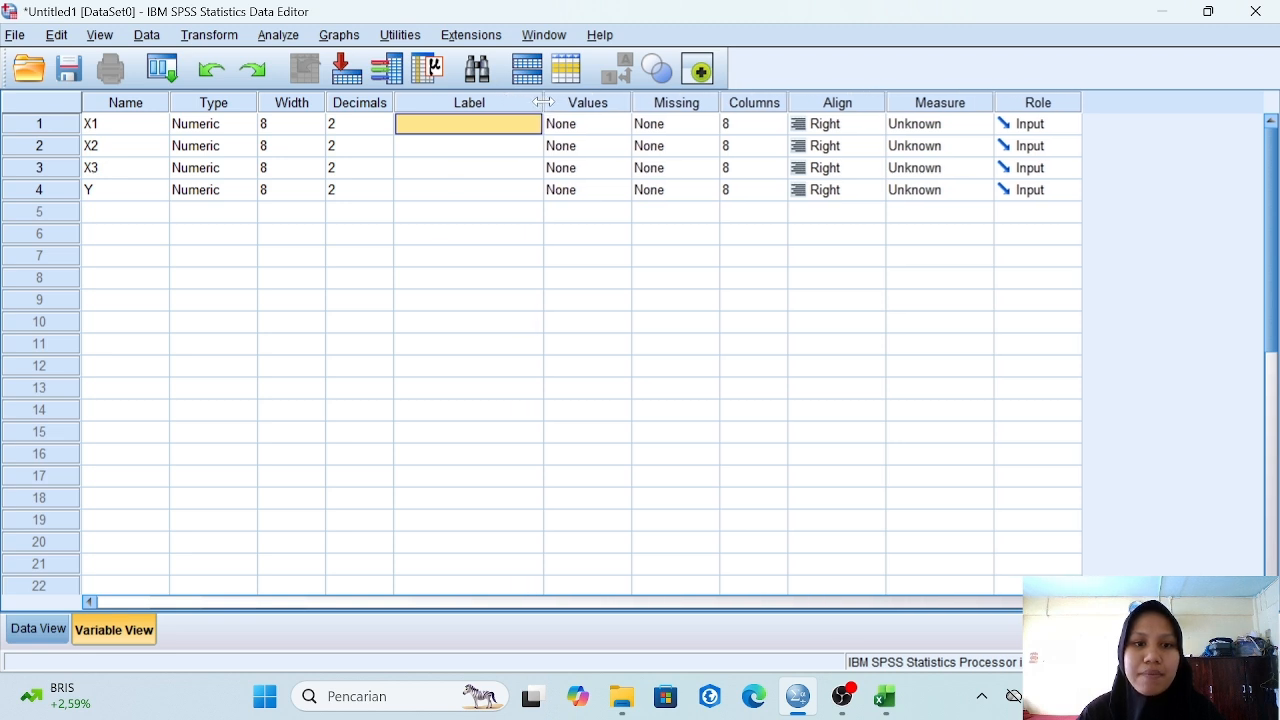
double_click(487, 131)
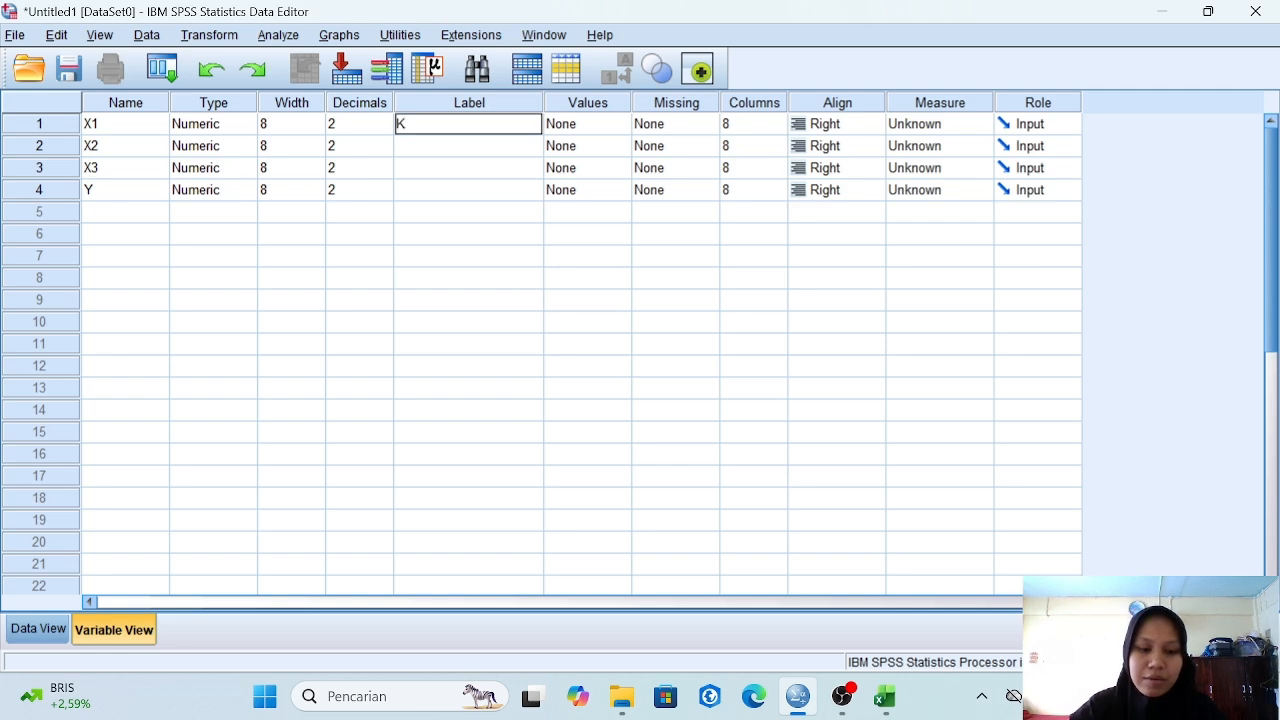
type("Kepadatan")
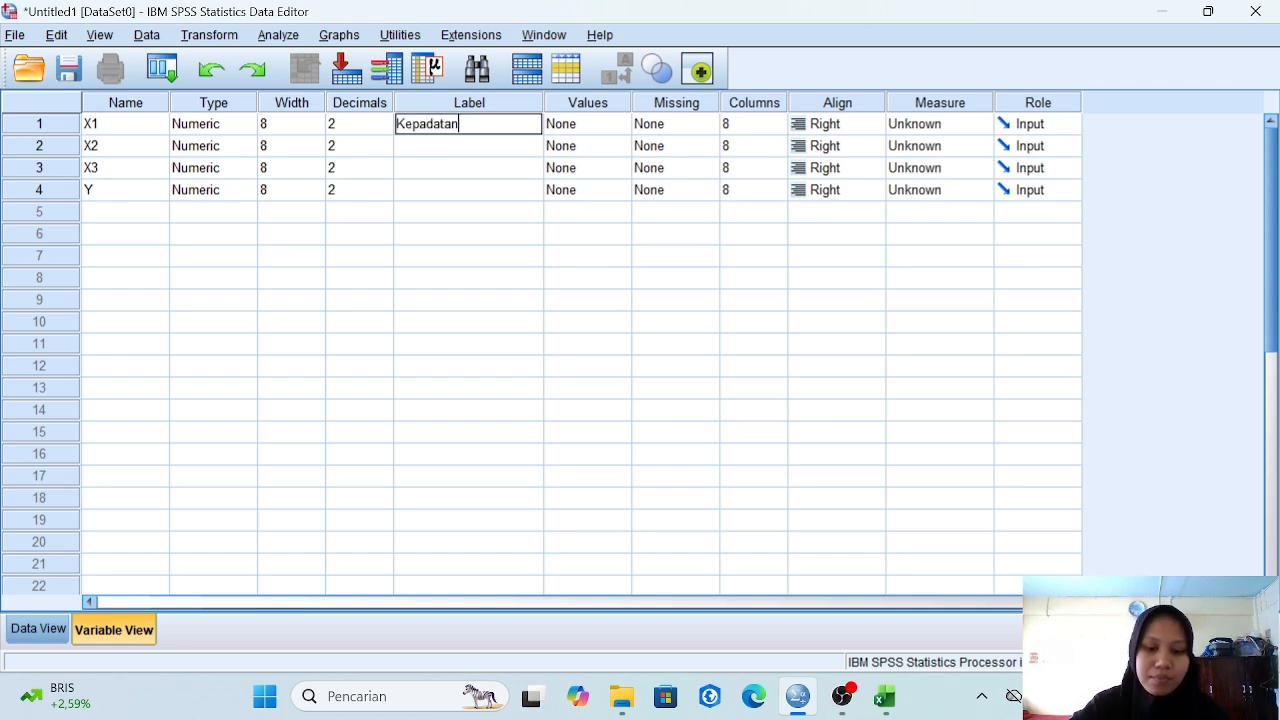
type(" Penduduk")
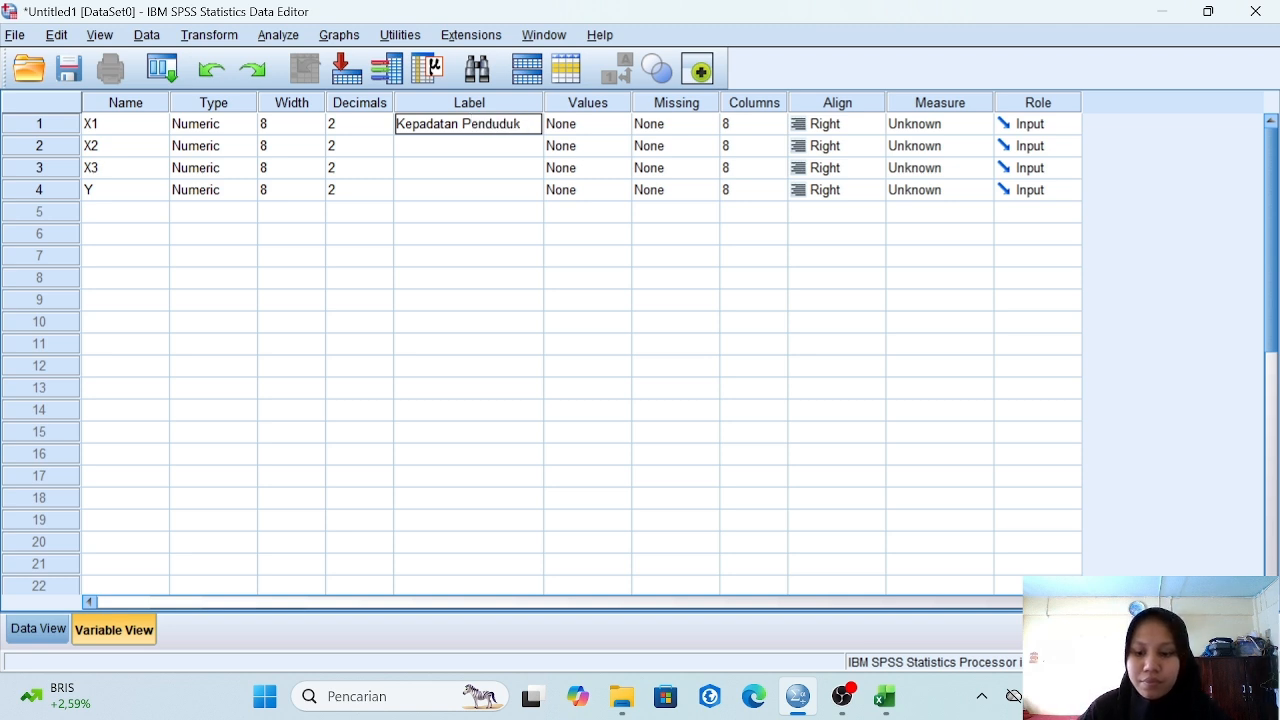
key("Return")
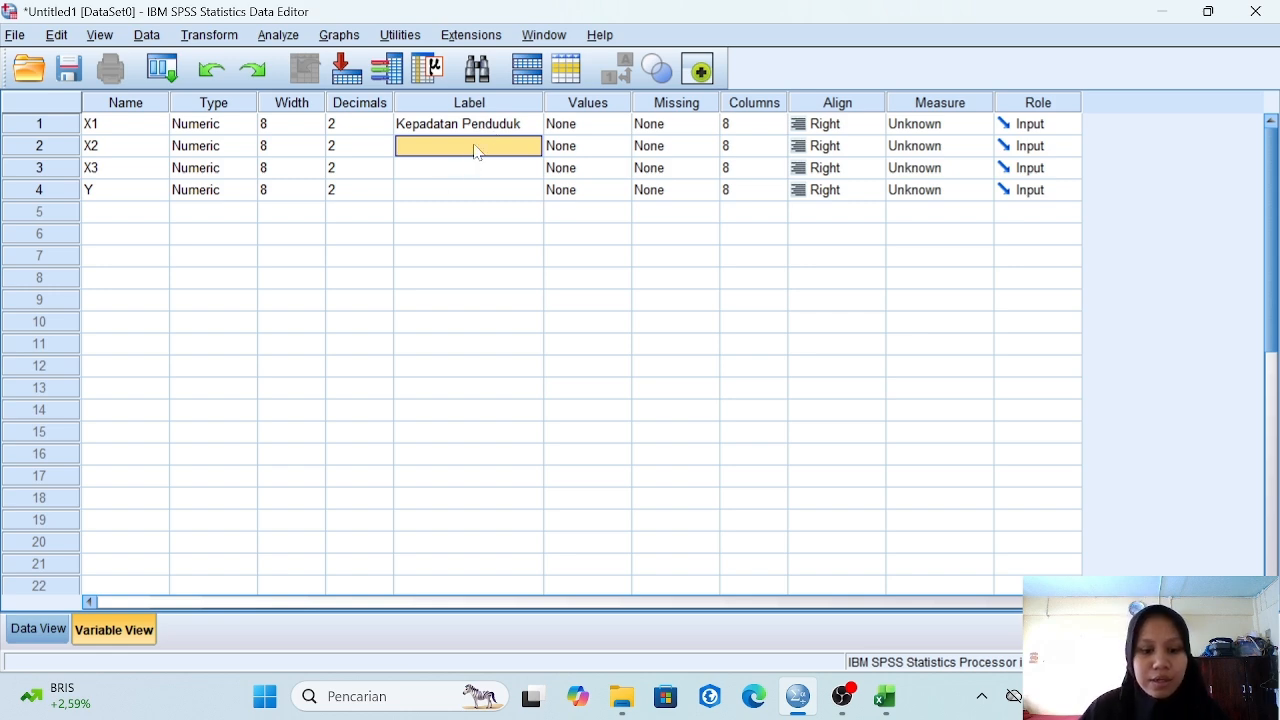
Step: Label X2 as Tingkat Pendidikan, X3 as Akses Kesehatan and Y as Kualitas Hidup
type("Tingkat Pendidikan")
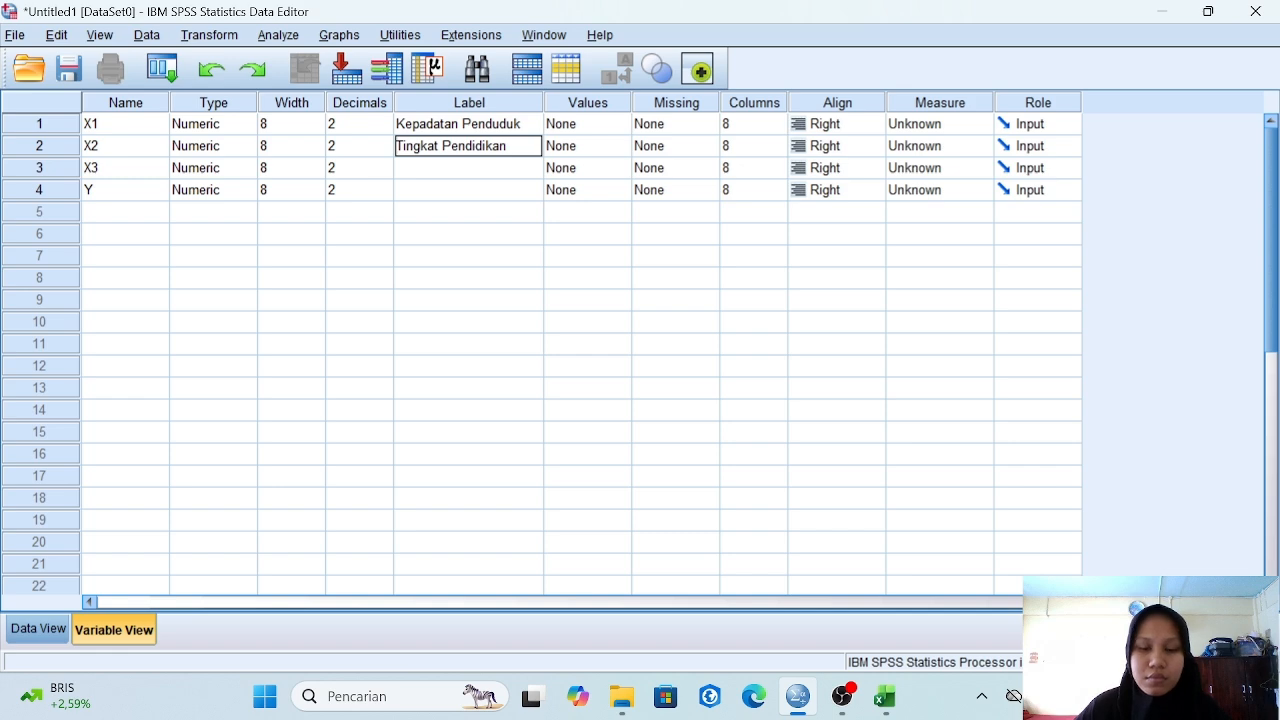
key("Return")
key("Caps_Lock")
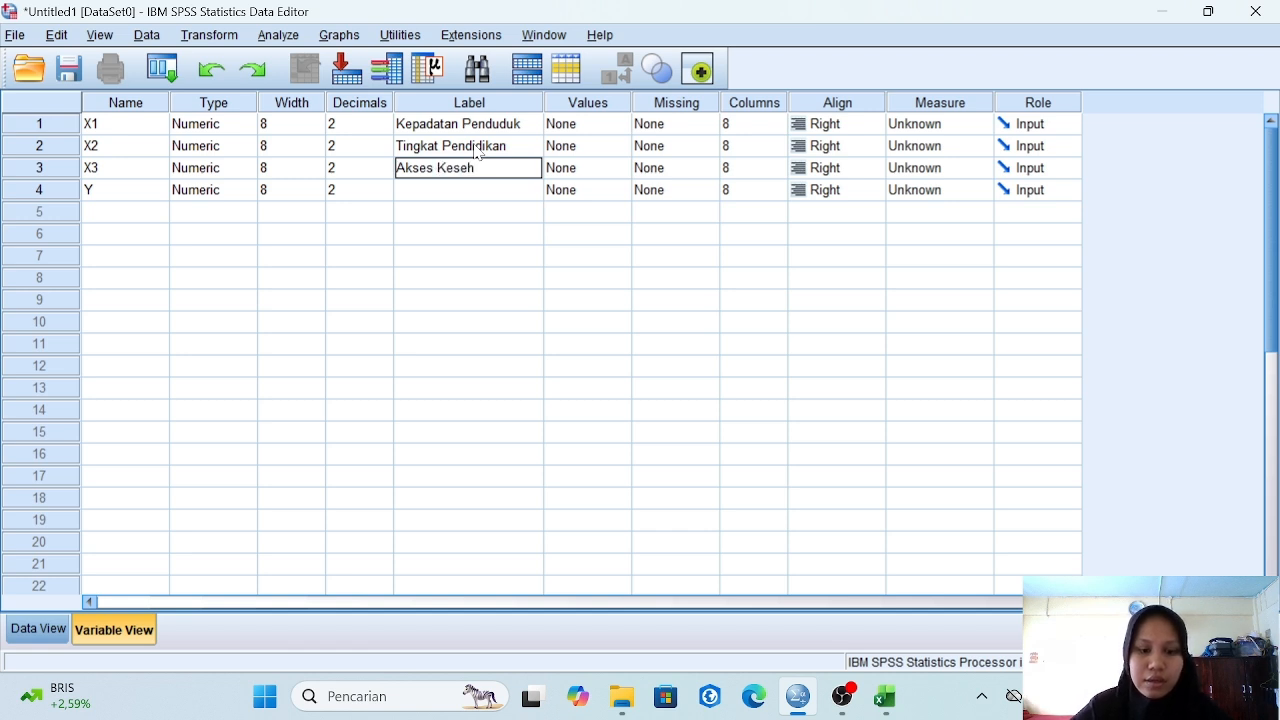
key("Return")
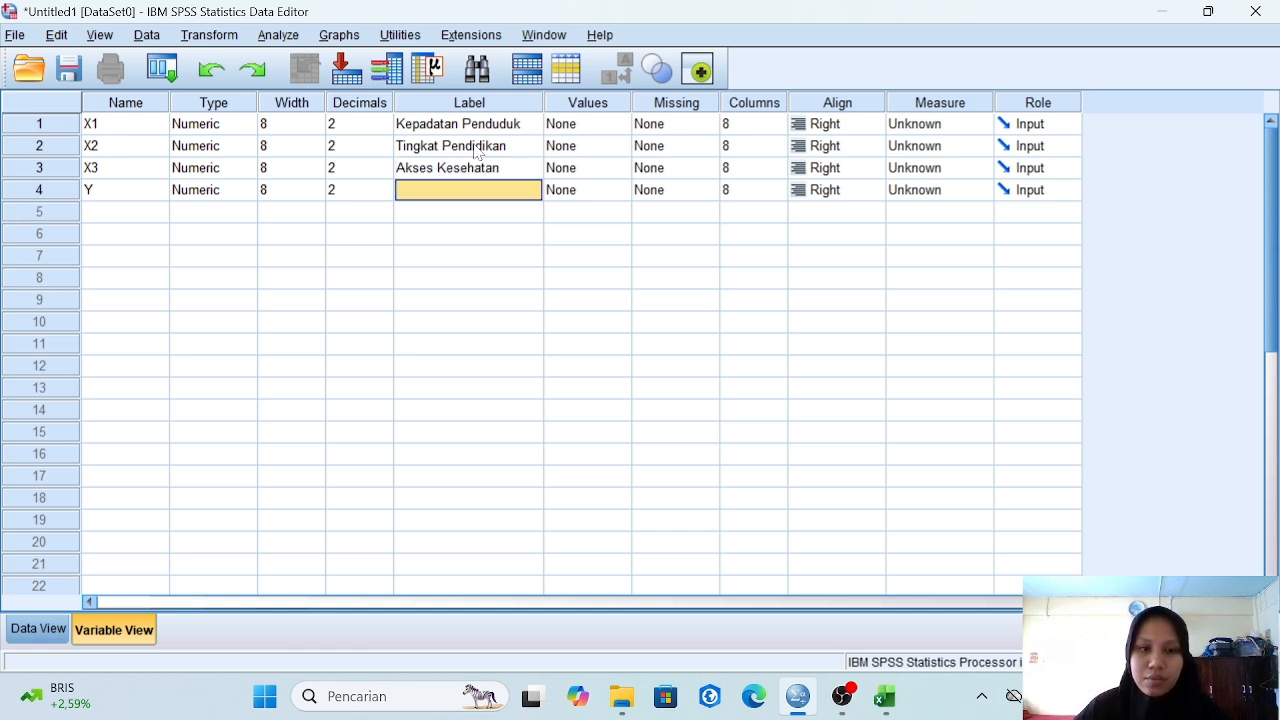
key("Caps_Lock")
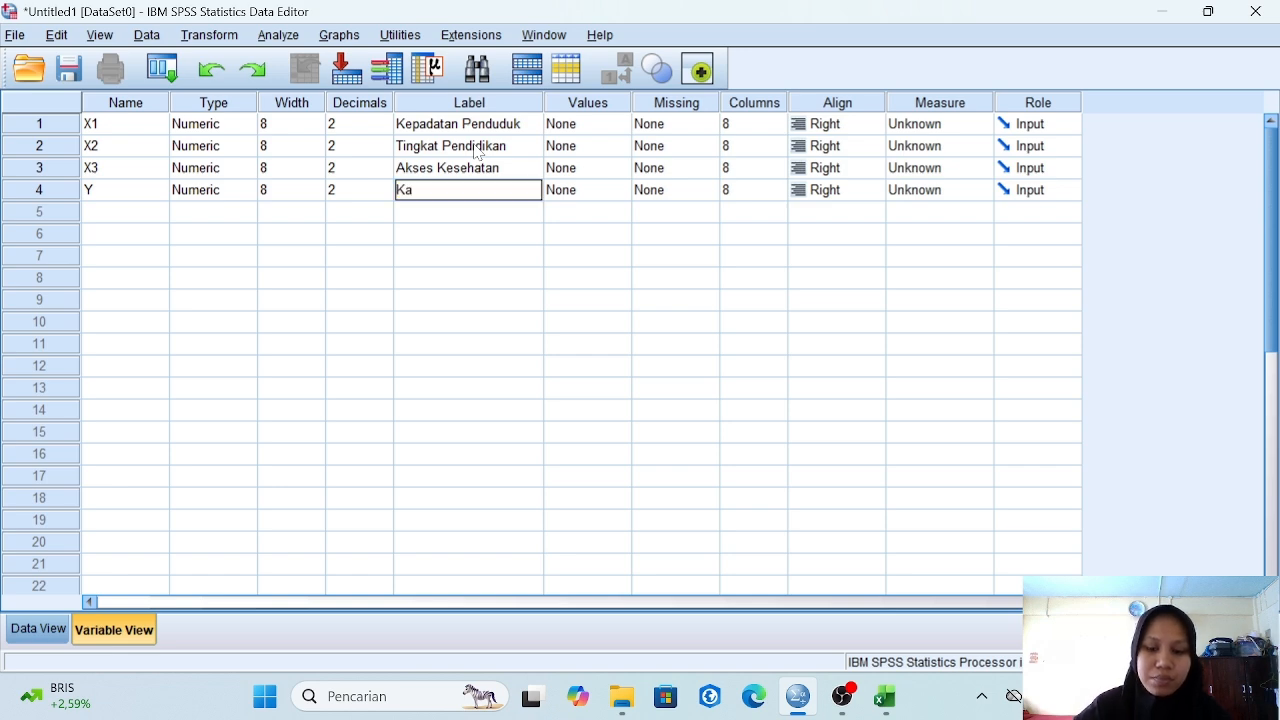
type("Ka")
key("BackSpace")
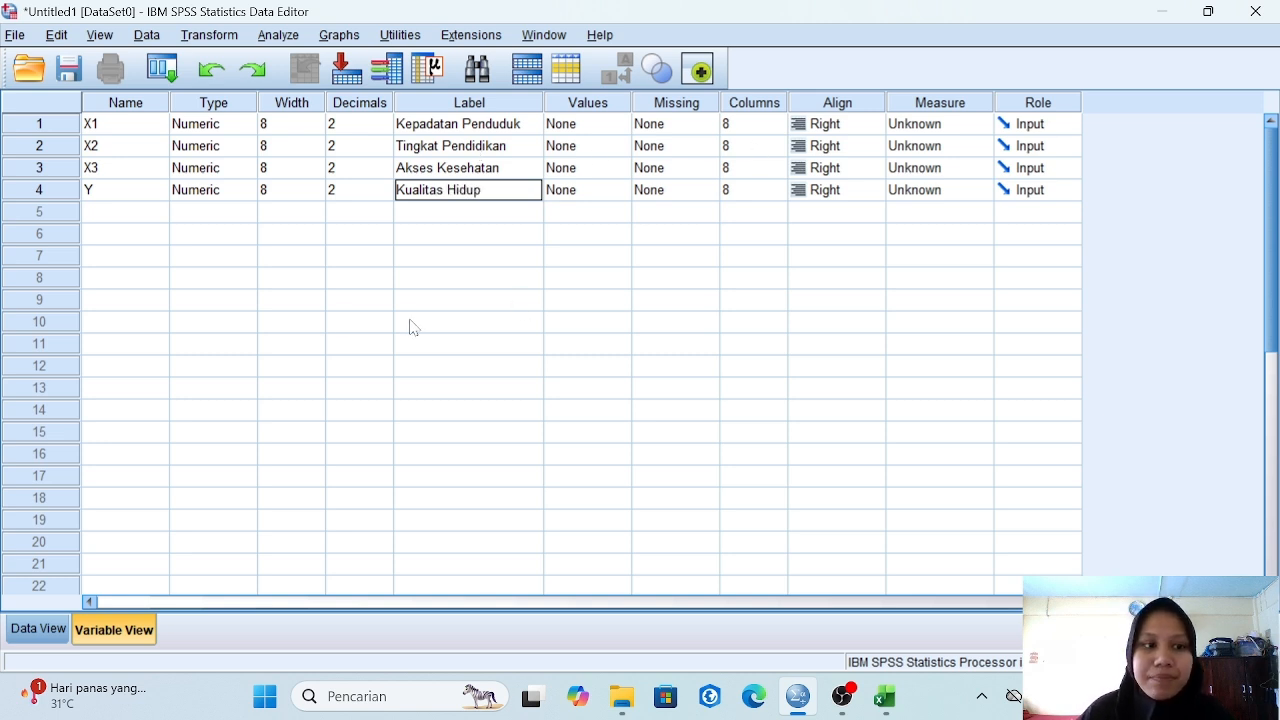
Step: Bring up the data grid, and copy the X1 to Y values in C2:F177 from the Data Statistik workbook in Excel
left_click(58, 627)
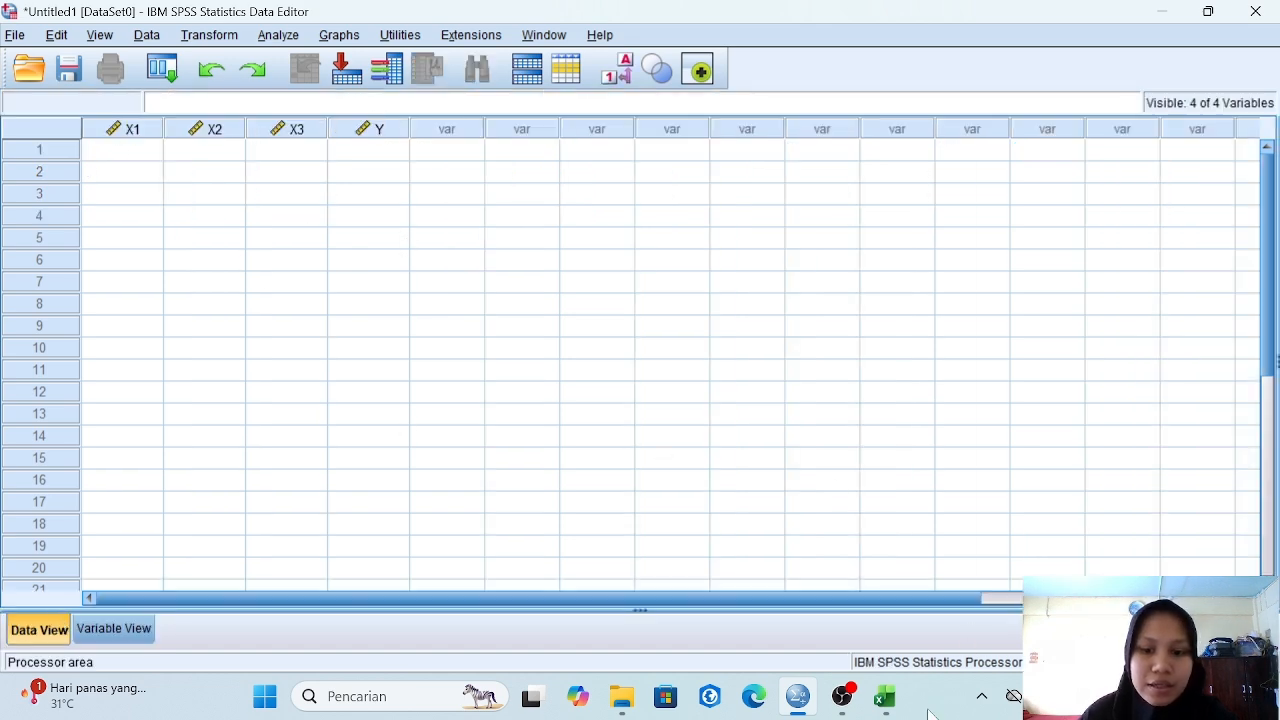
left_click(886, 700)
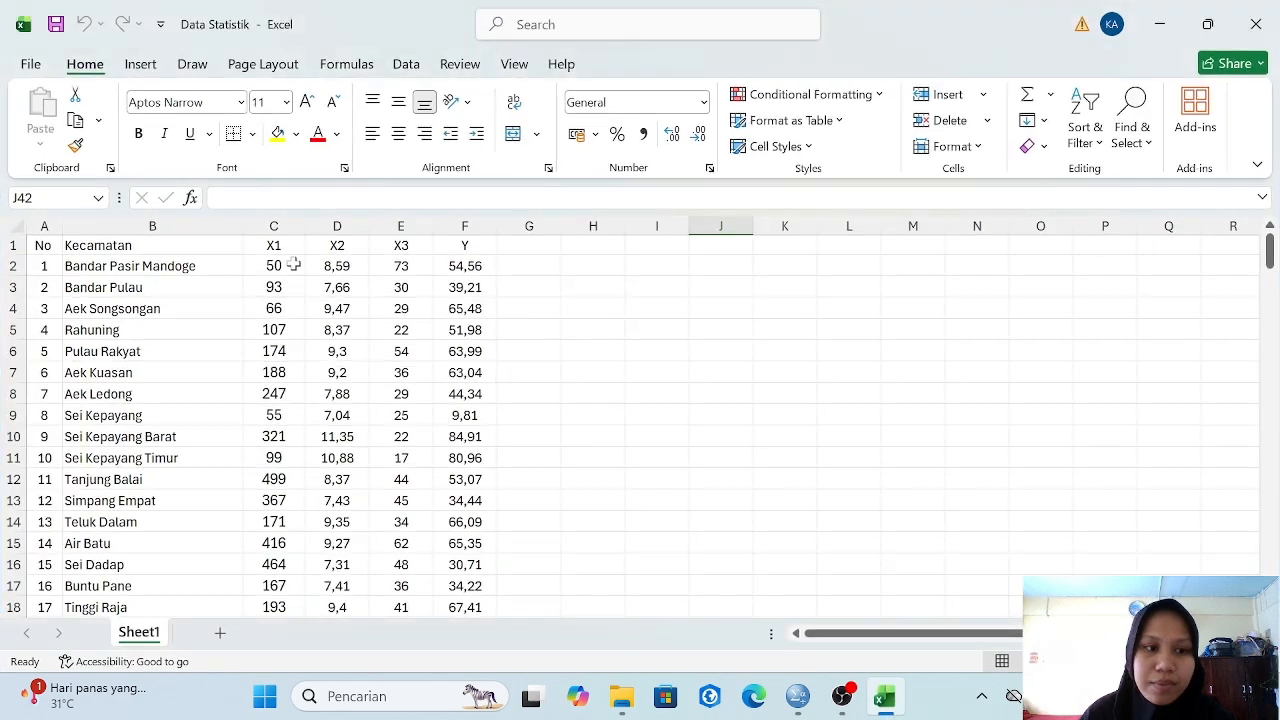
left_click_drag(274, 266, 473, 490)
key("ctrl+c")
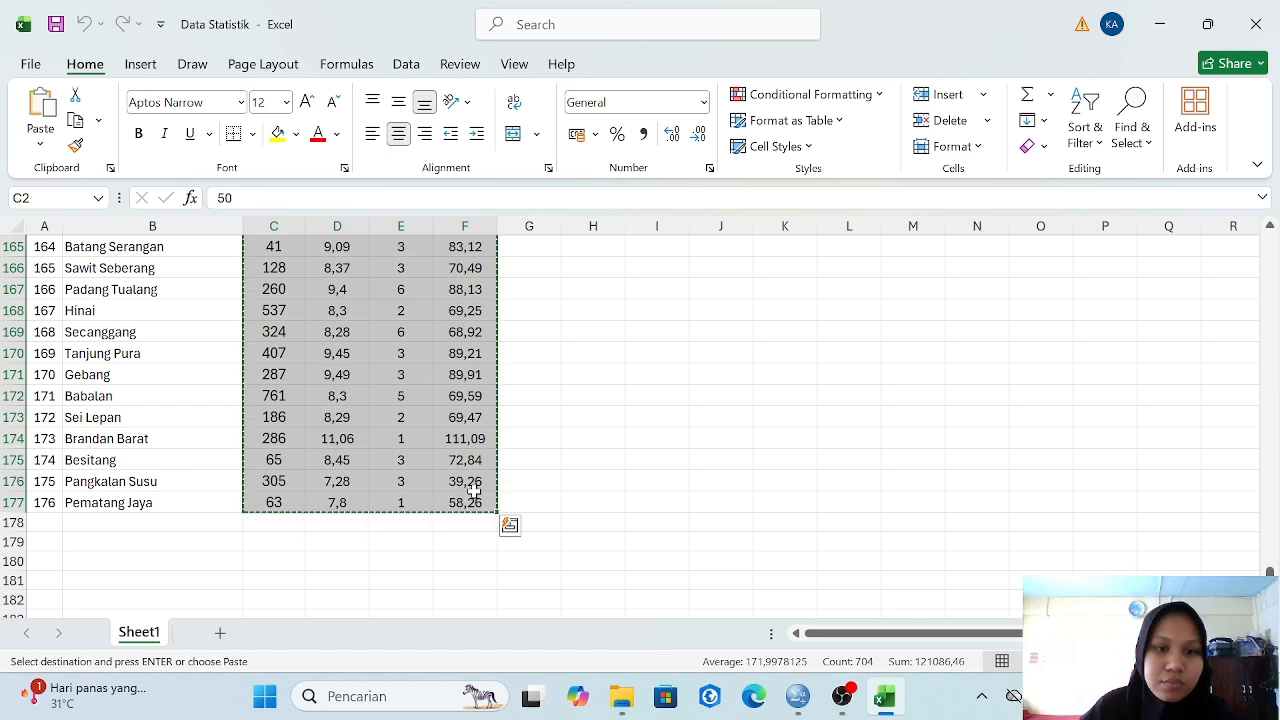
Step: Return to SPSS, paste the copied values into the data grid from the first X1 cell, and check the rows through to the last case
left_click(797, 697)
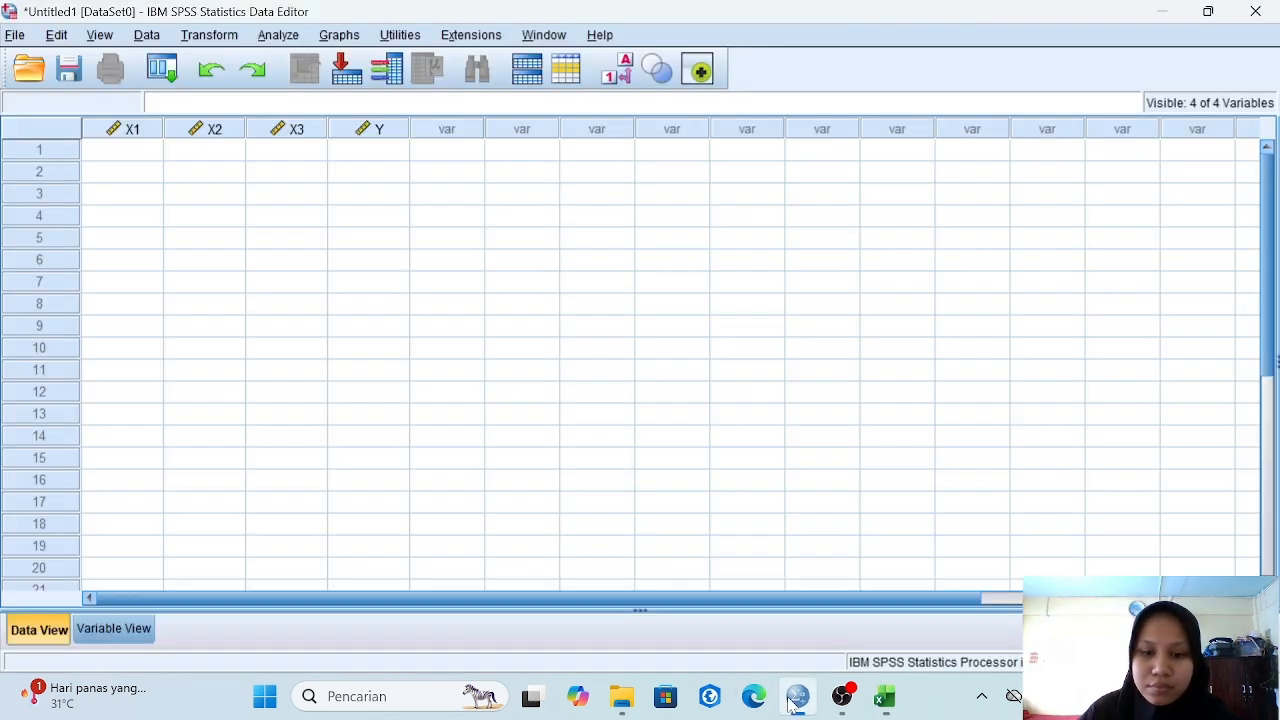
right_click(118, 153)
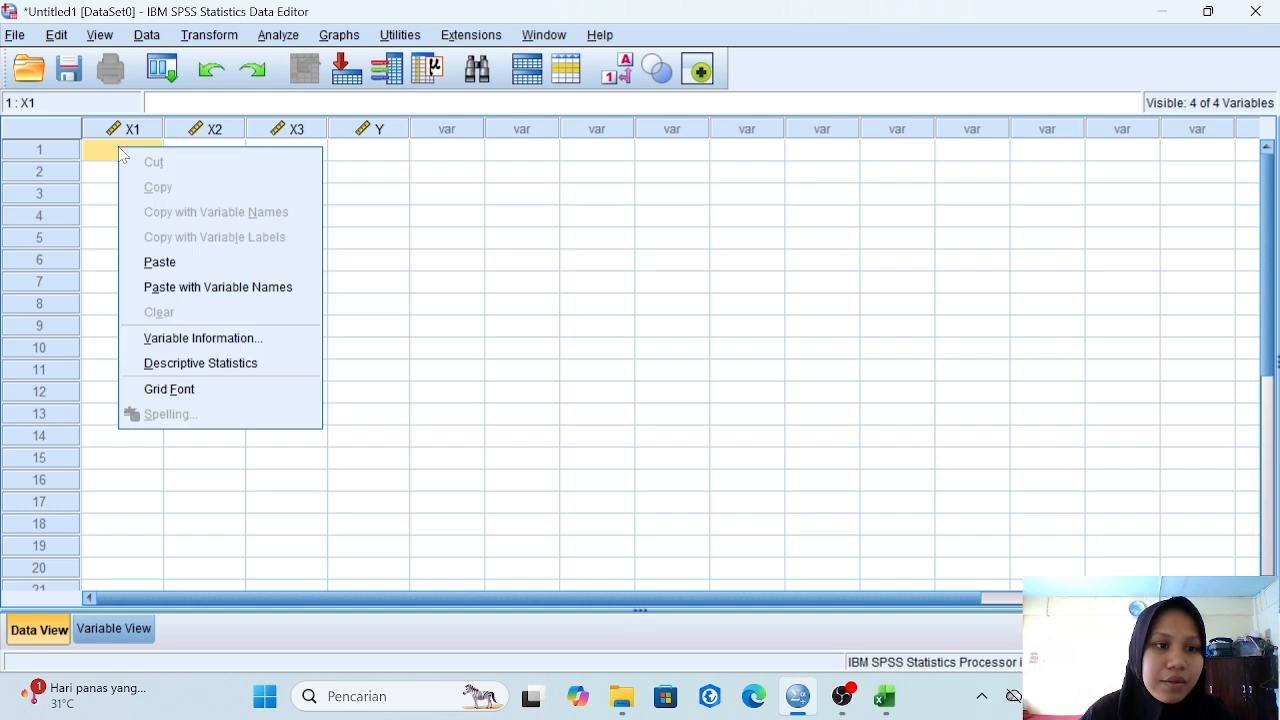
left_click(179, 271)
scroll(298, 308, "down", 20)
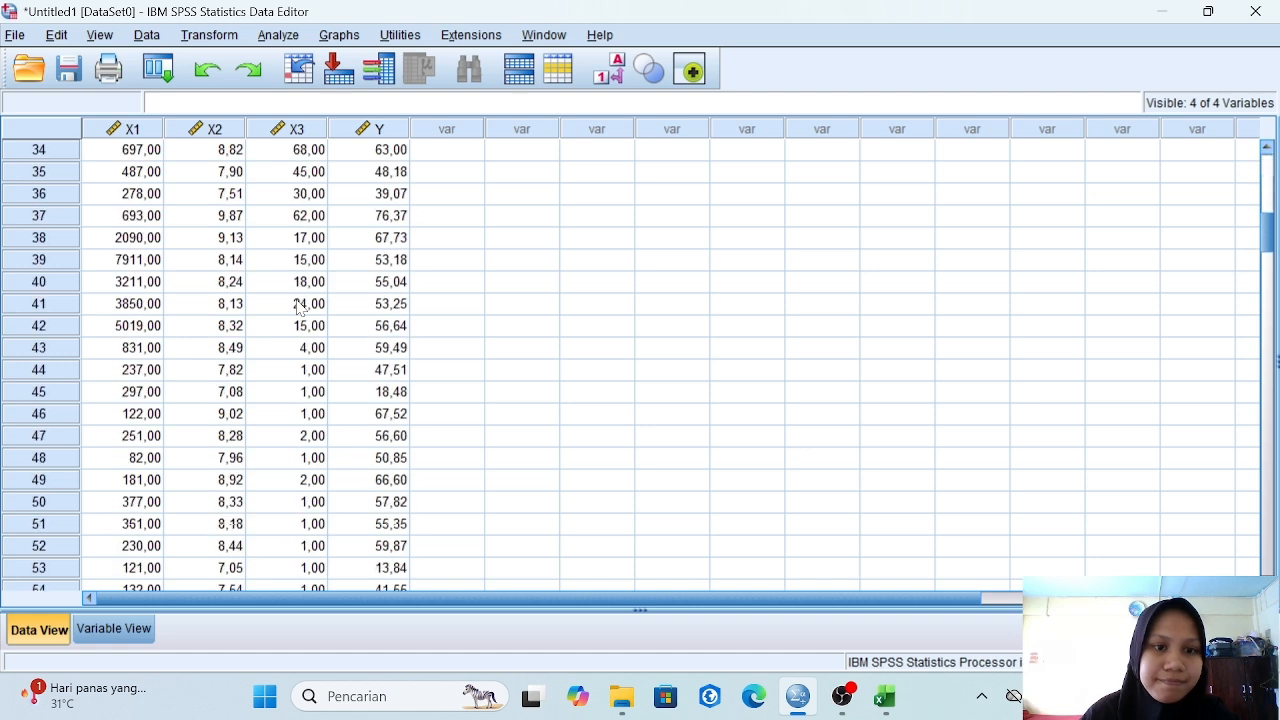
scroll(298, 308, "down", 20)
scroll(298, 308, "up", 8)
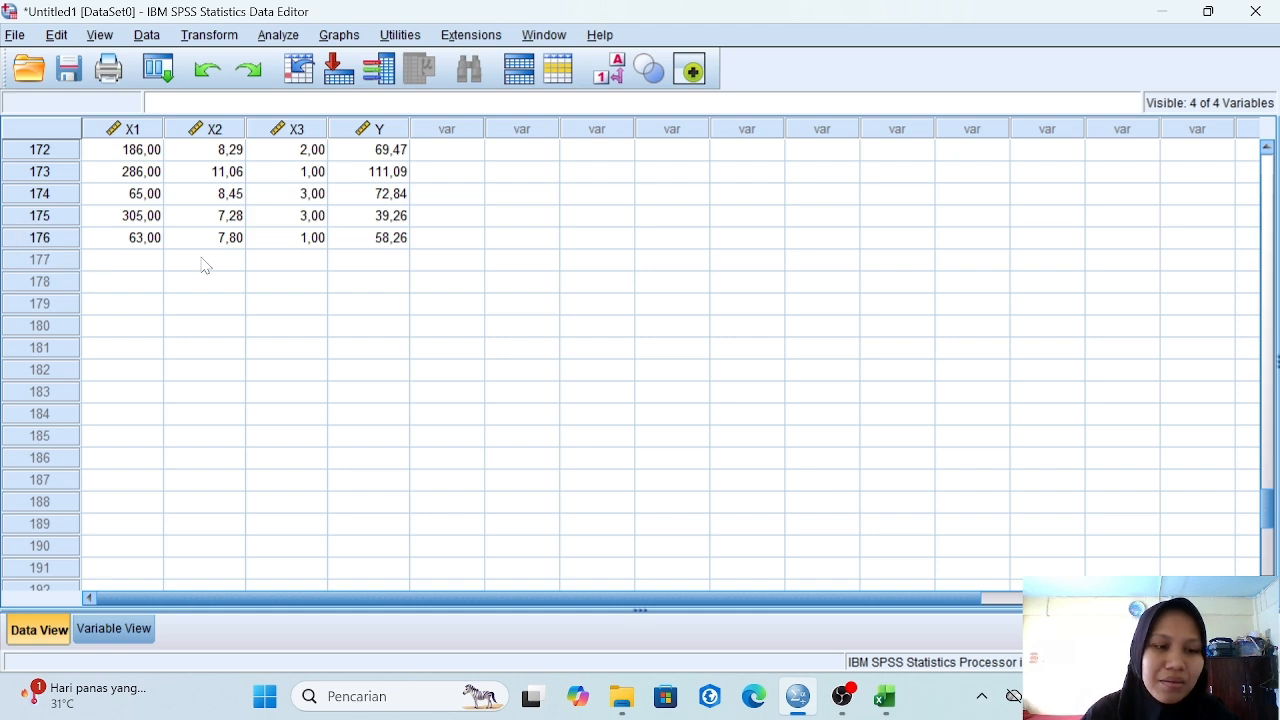
scroll(205, 265, "up", 3)
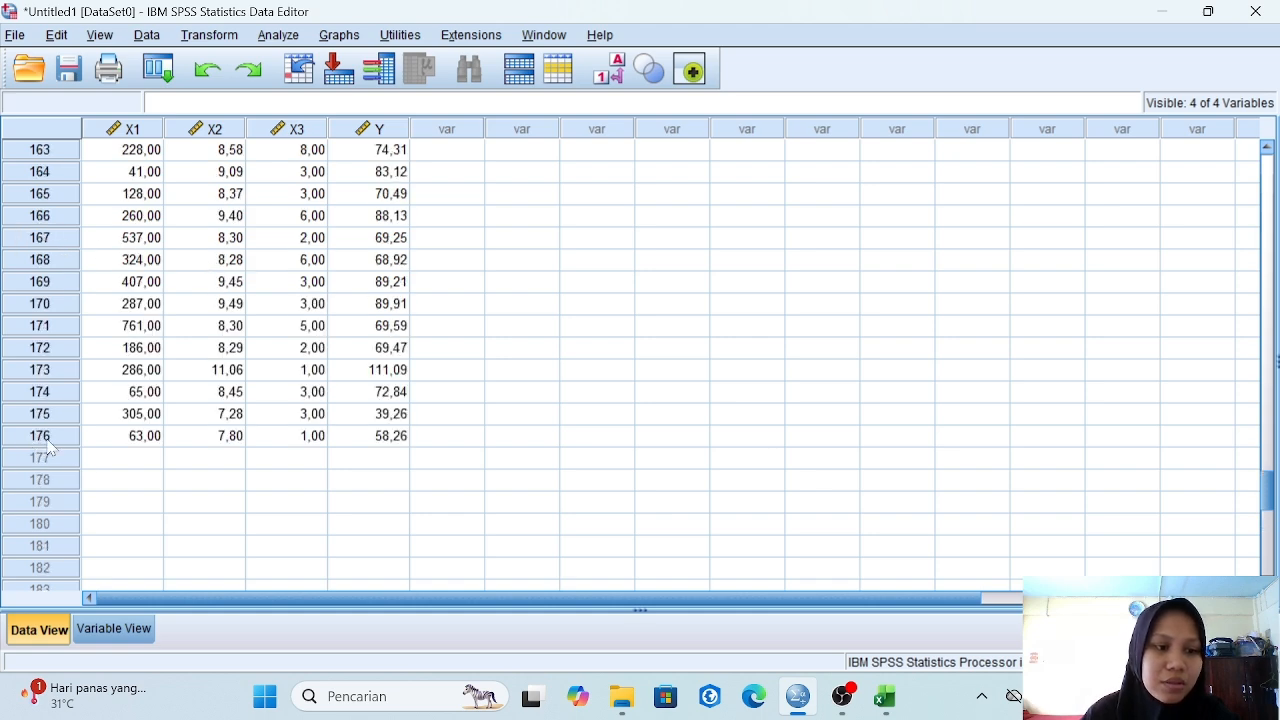
scroll(276, 403, "up", 20)
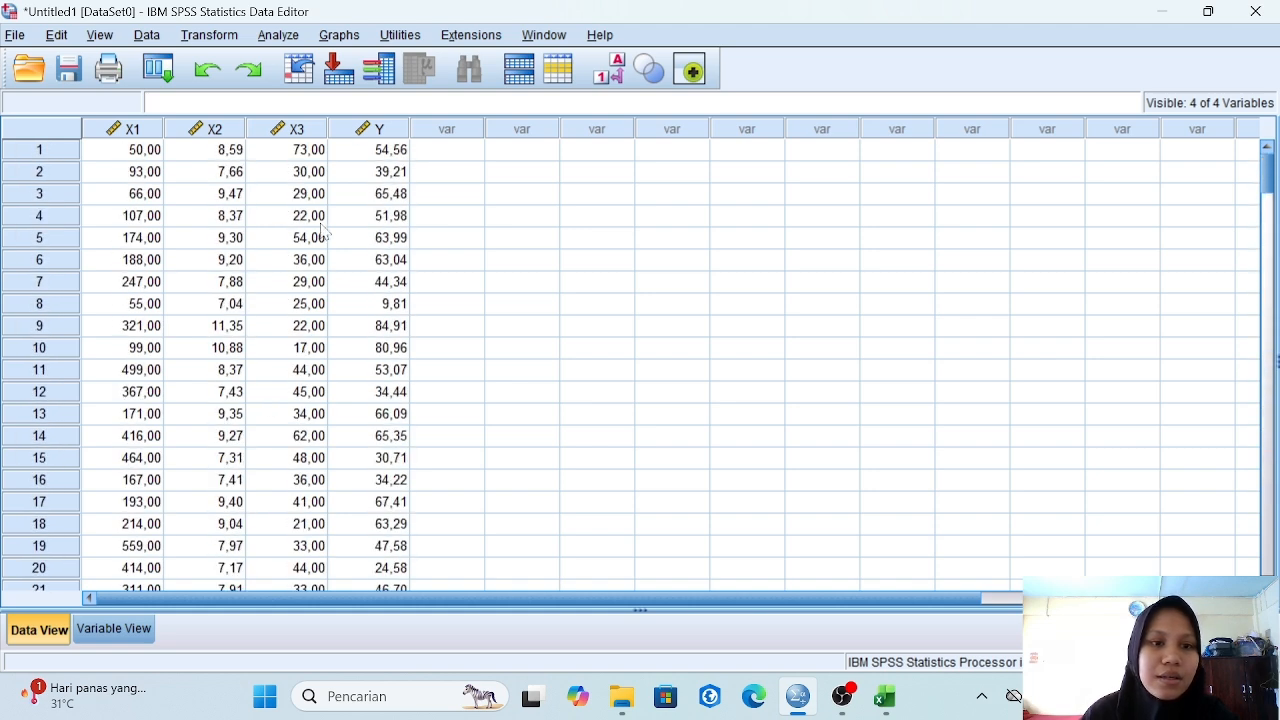
Step: Start a Descriptives analysis with Kepadatan Penduduk, Tingkat Pendidikan, Akses Kesehatan and Kualitas Hidup as its variables
left_click(279, 38)
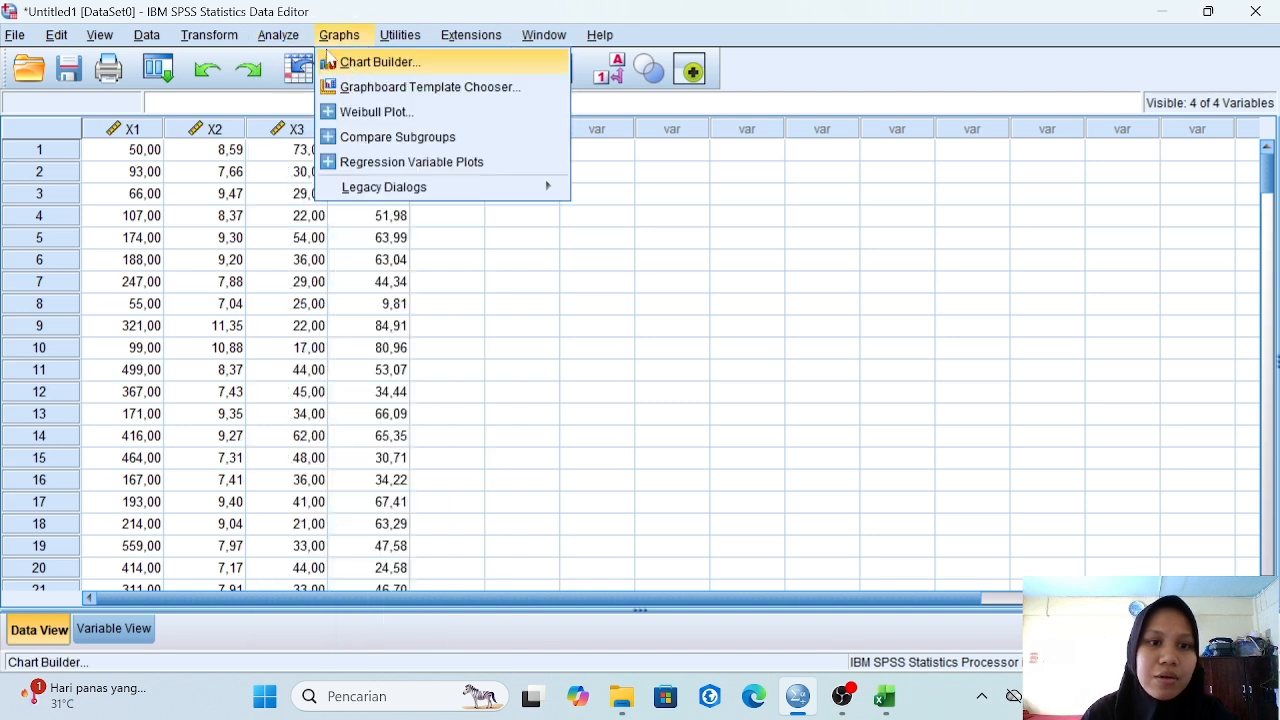
mouse_move(300, 88)
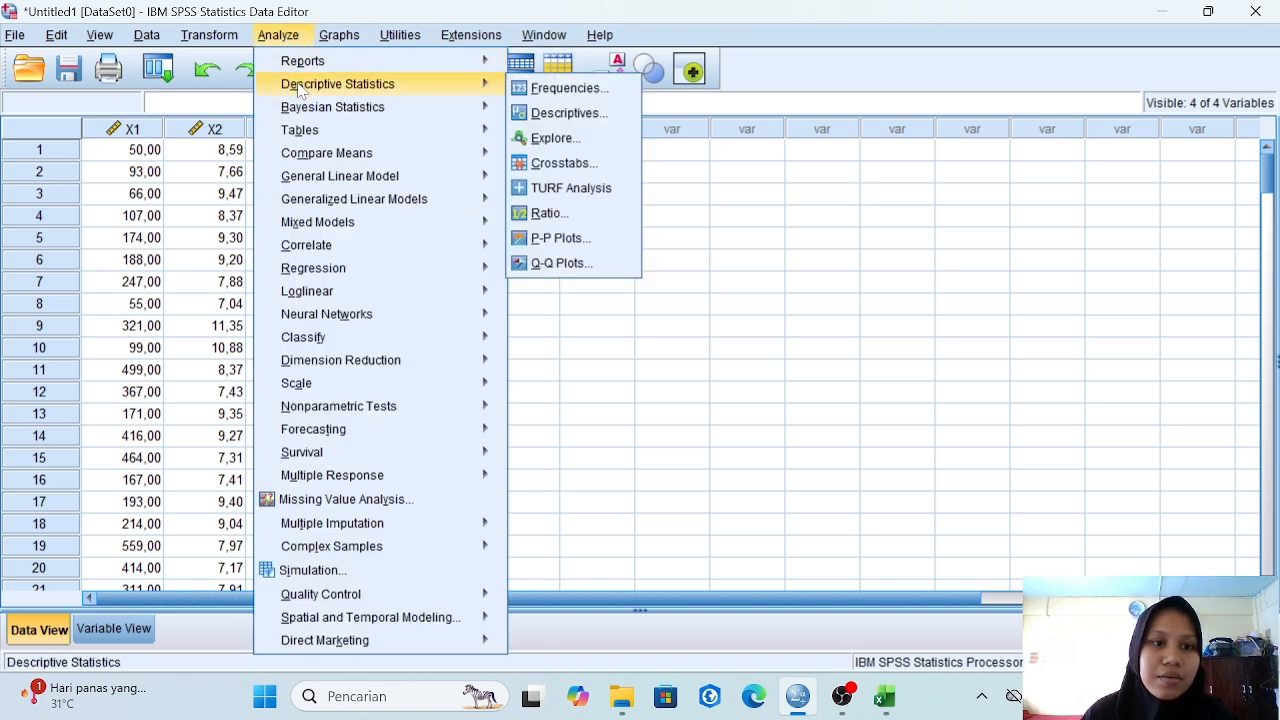
left_click(563, 114)
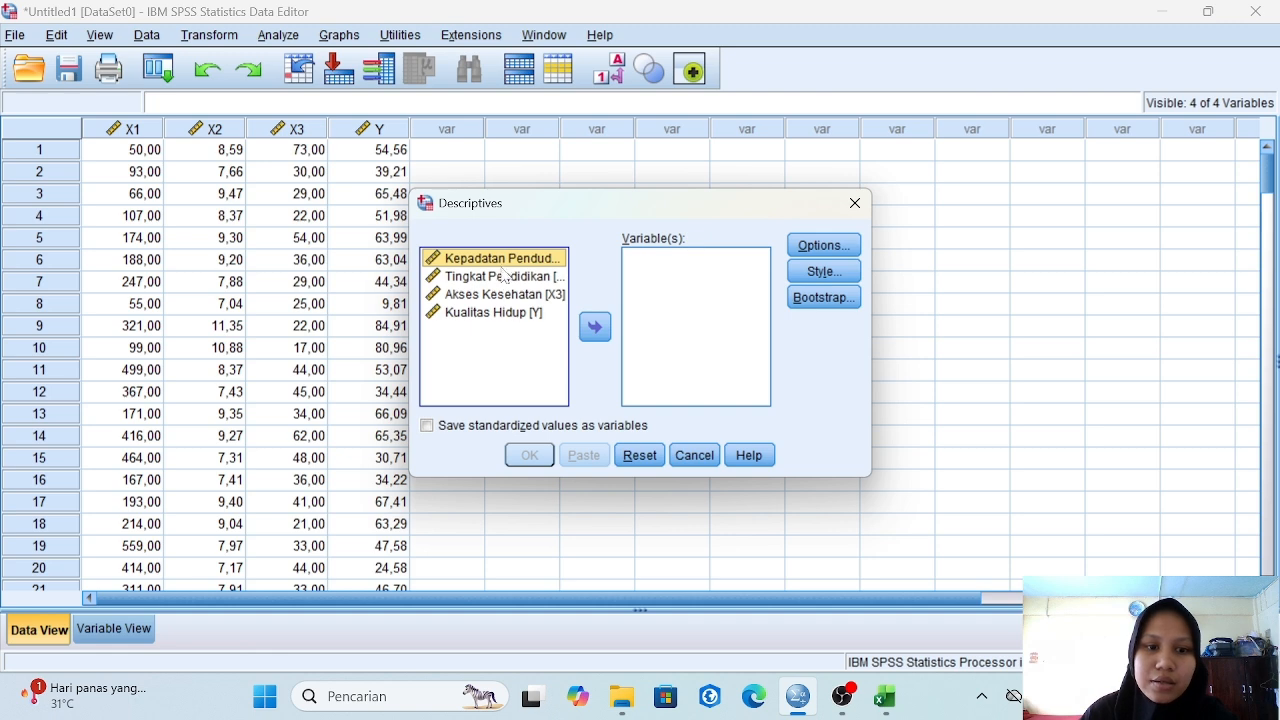
left_click(595, 327)
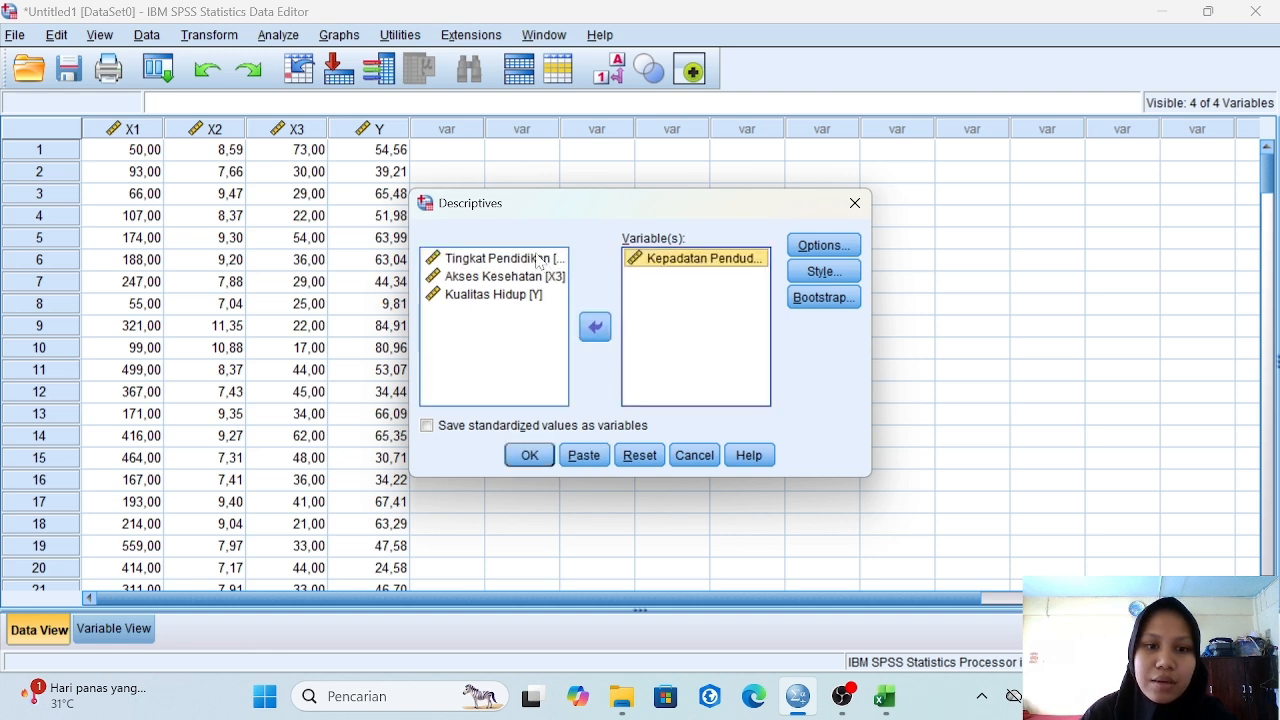
left_click(545, 259)
left_click(595, 327)
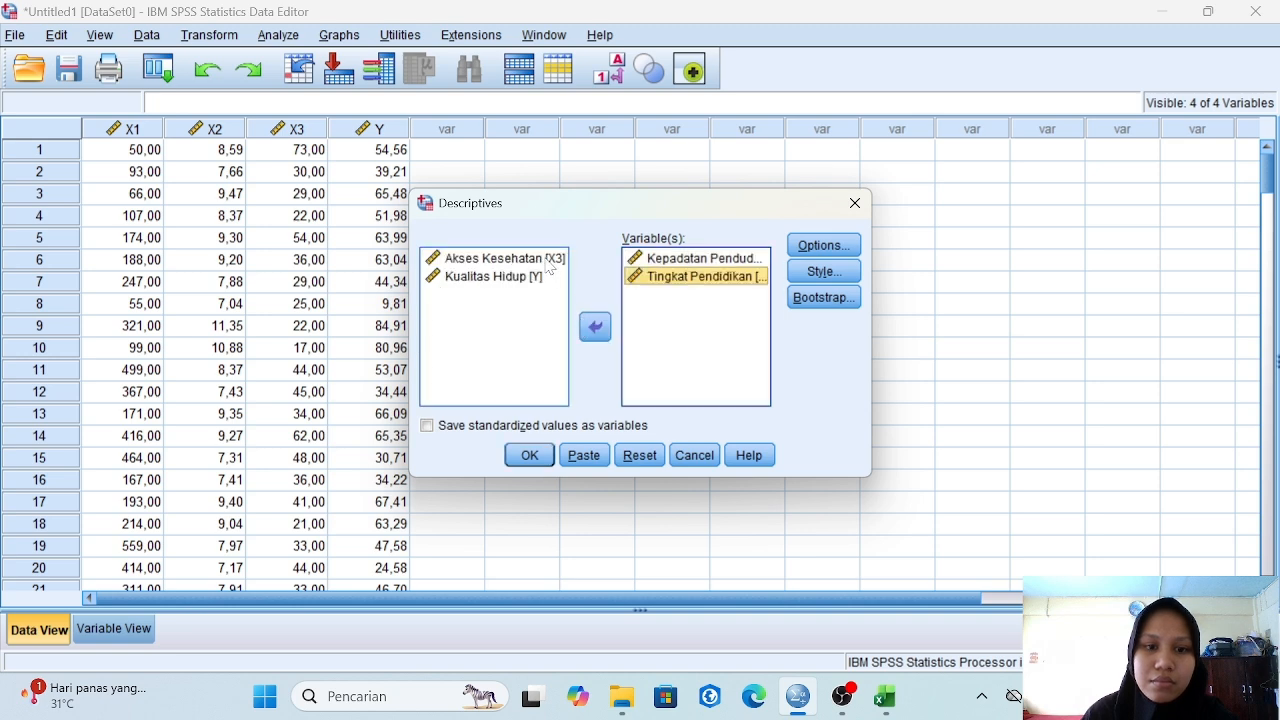
left_click(550, 259)
left_click(595, 327)
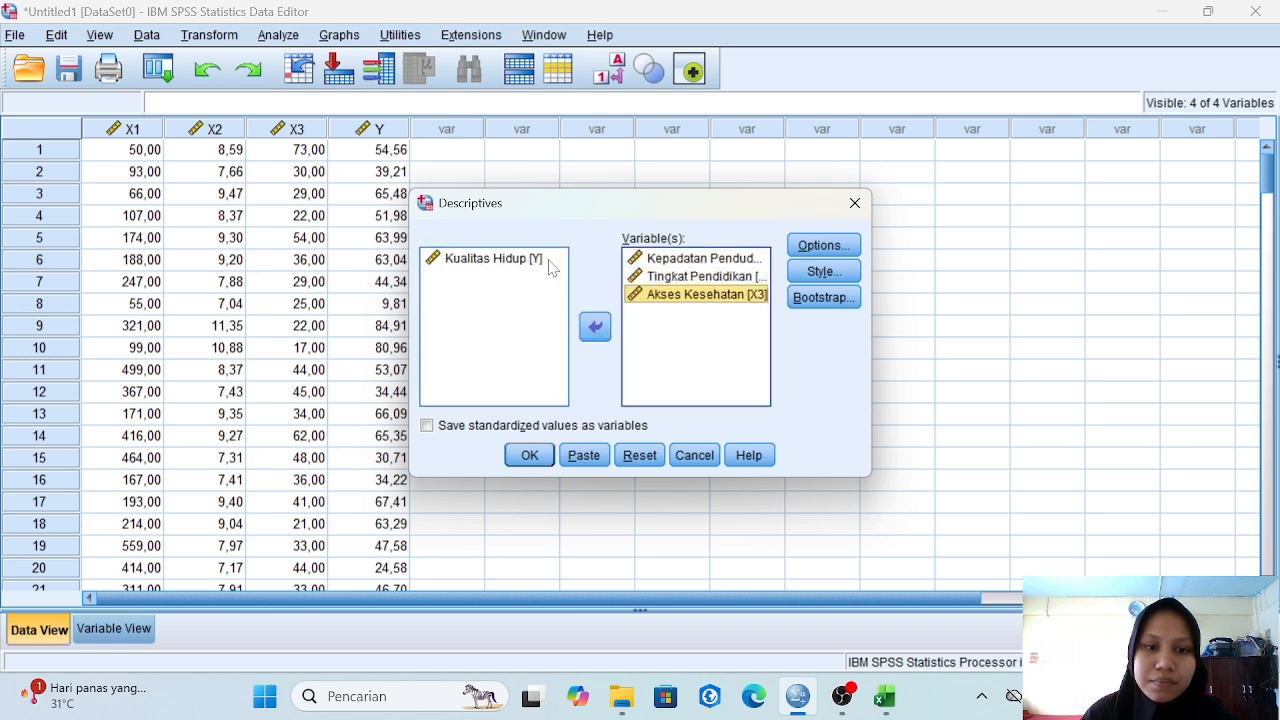
left_click(548, 260)
left_click(592, 327)
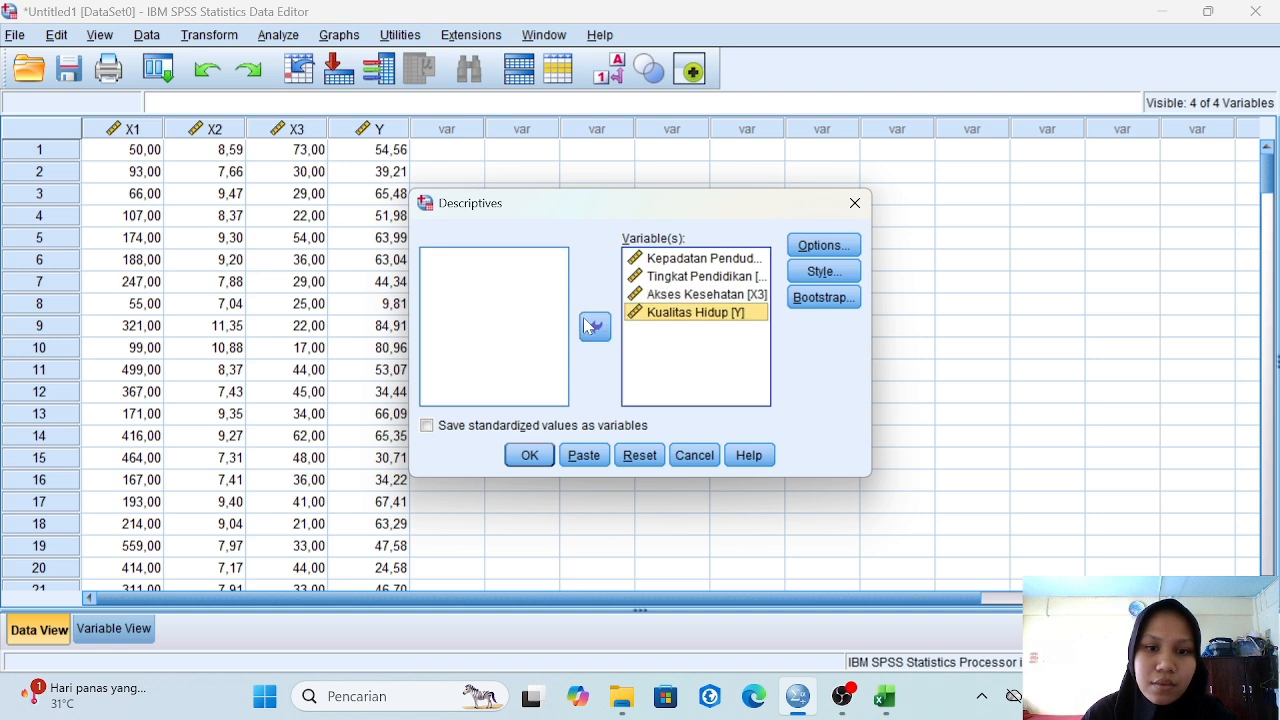
Step: Accept mean, standard deviation, minimum and maximum as the statistics and run the Descriptives analysis
left_click(835, 248)
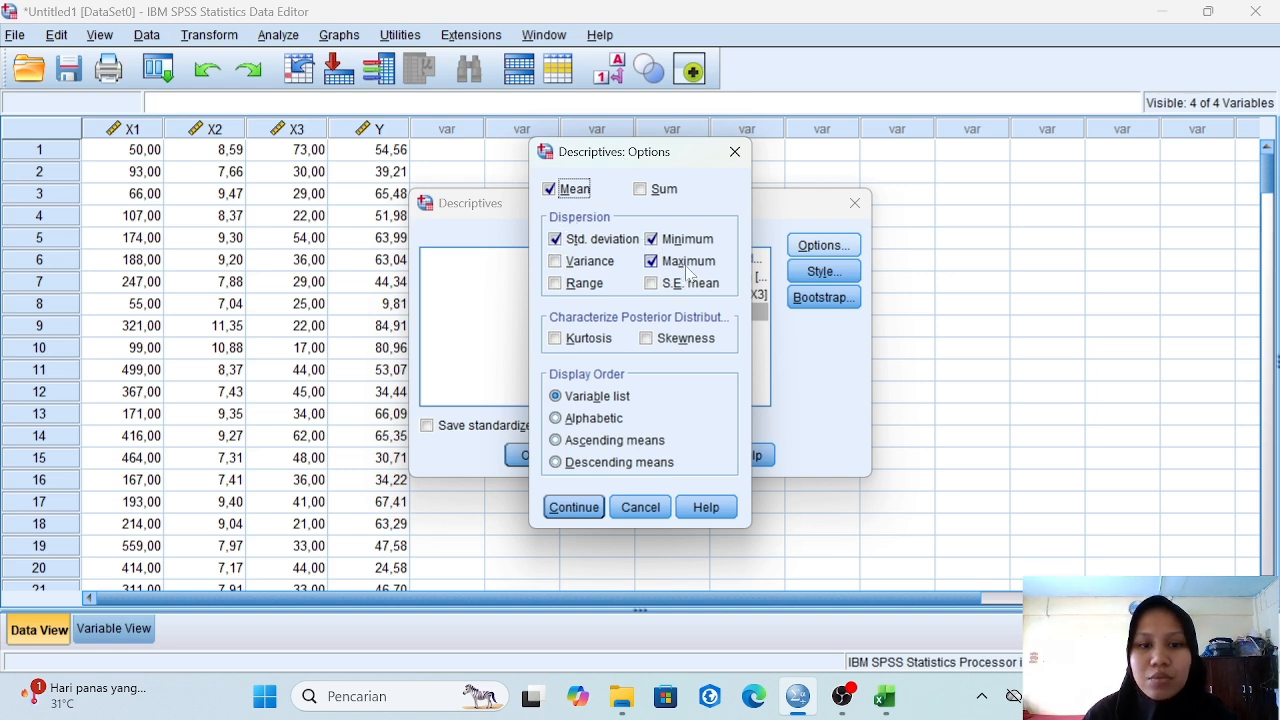
left_click(588, 507)
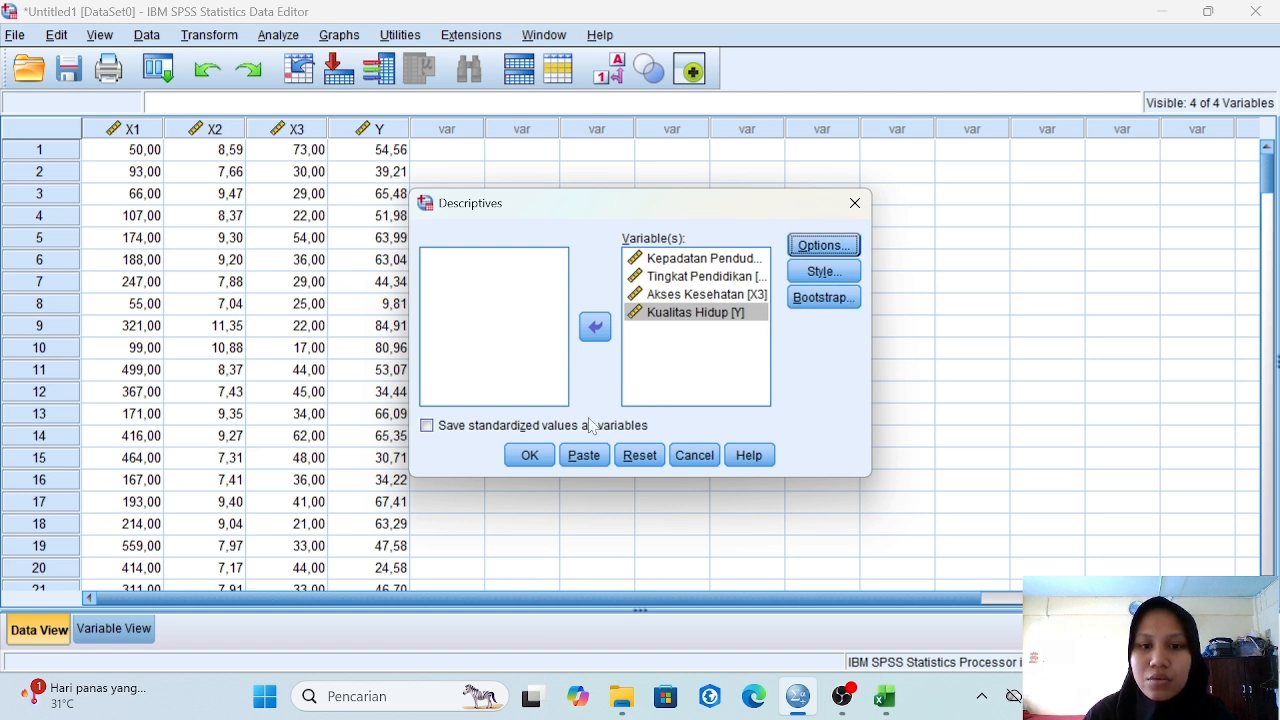
left_click(528, 460)
left_click(366, 383)
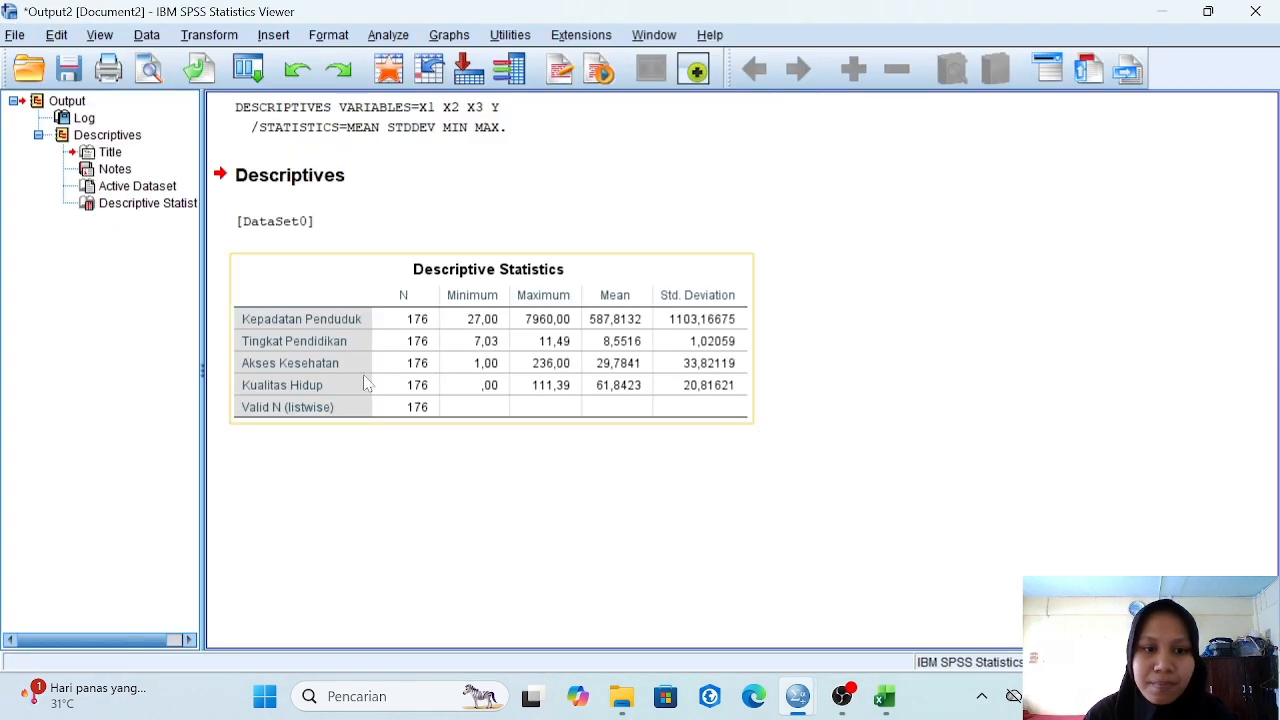
Step: Examine the Descriptive Statistics table's N, minimum, maximum, mean and standard deviation for the four variables
left_click(217, 337)
left_click(334, 266)
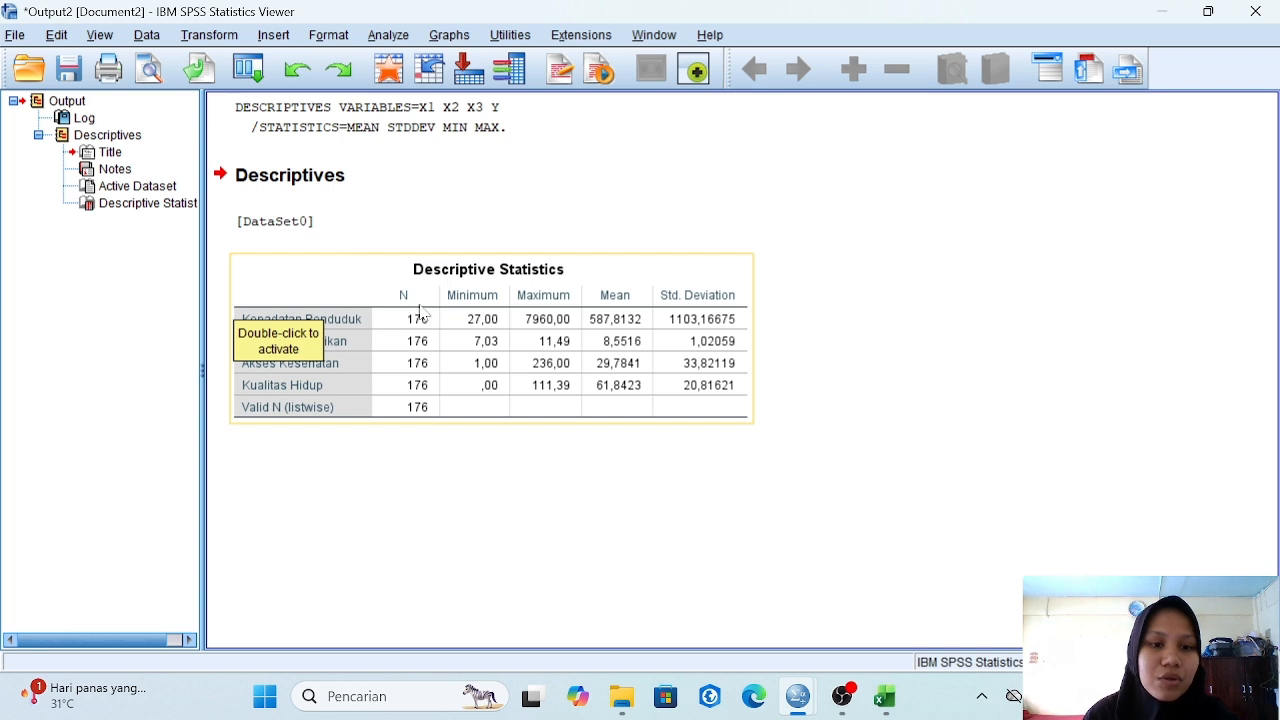
left_click(437, 488)
left_click(425, 327)
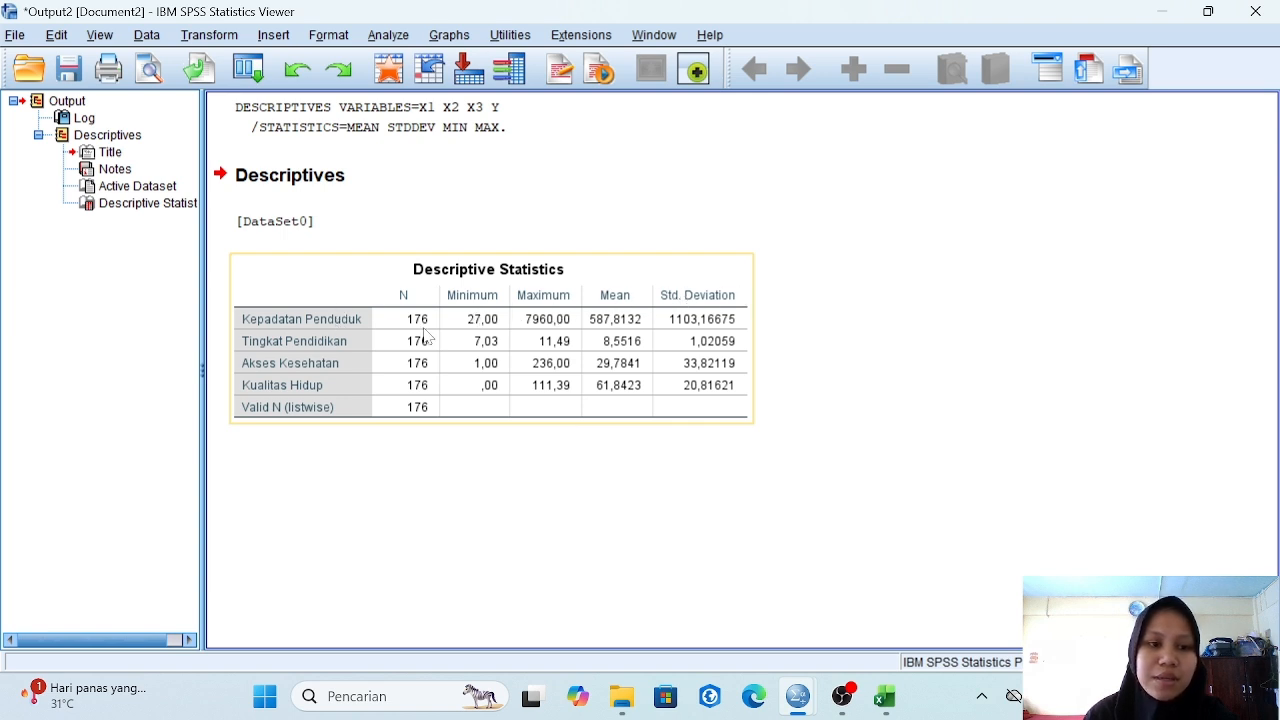
left_click(676, 541)
left_click(325, 376)
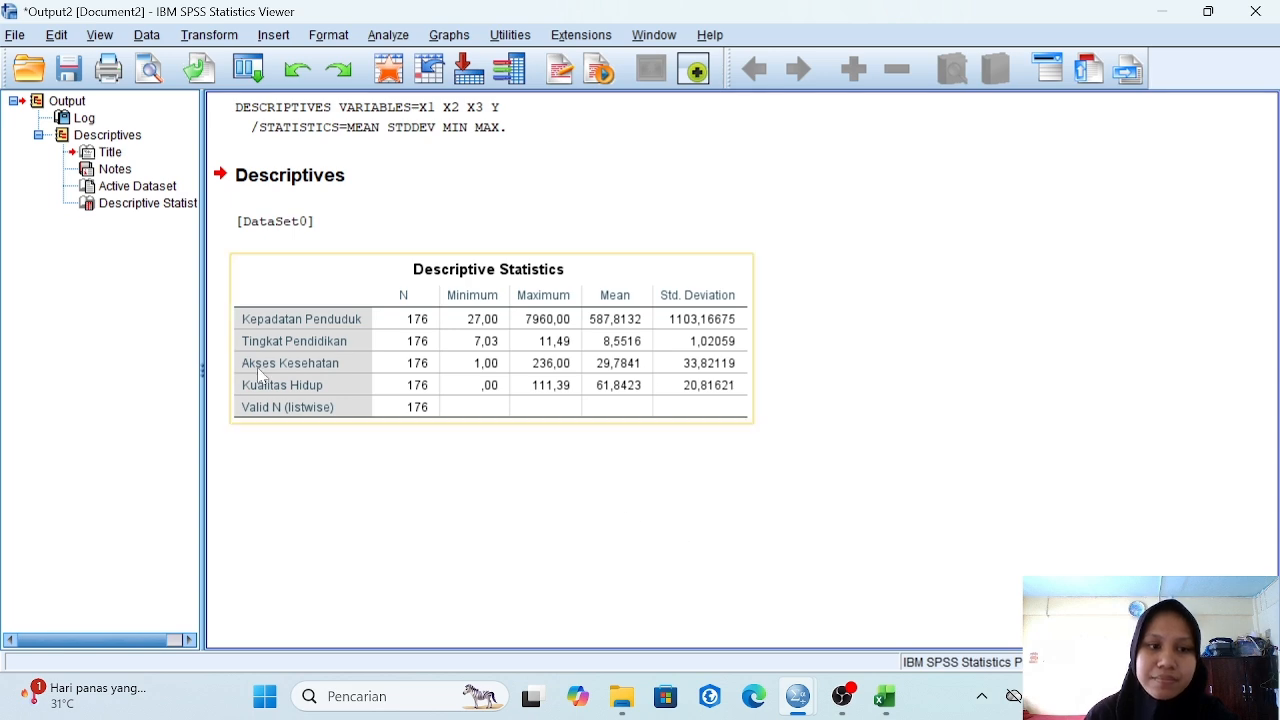
left_click(888, 288)
left_click(888, 222)
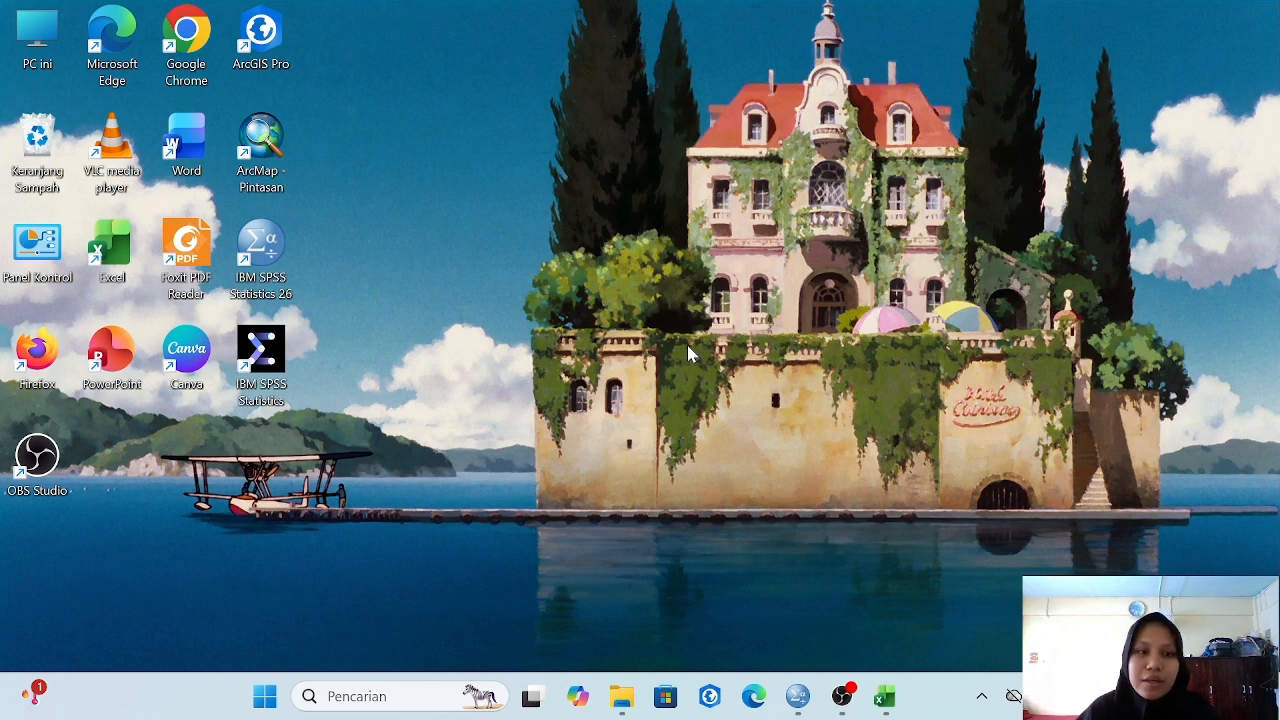
Step: Return to the SPSS Data Editor and review the names, labels and measurement levels defined for X1, X2, X3 and Y
left_click(797, 693)
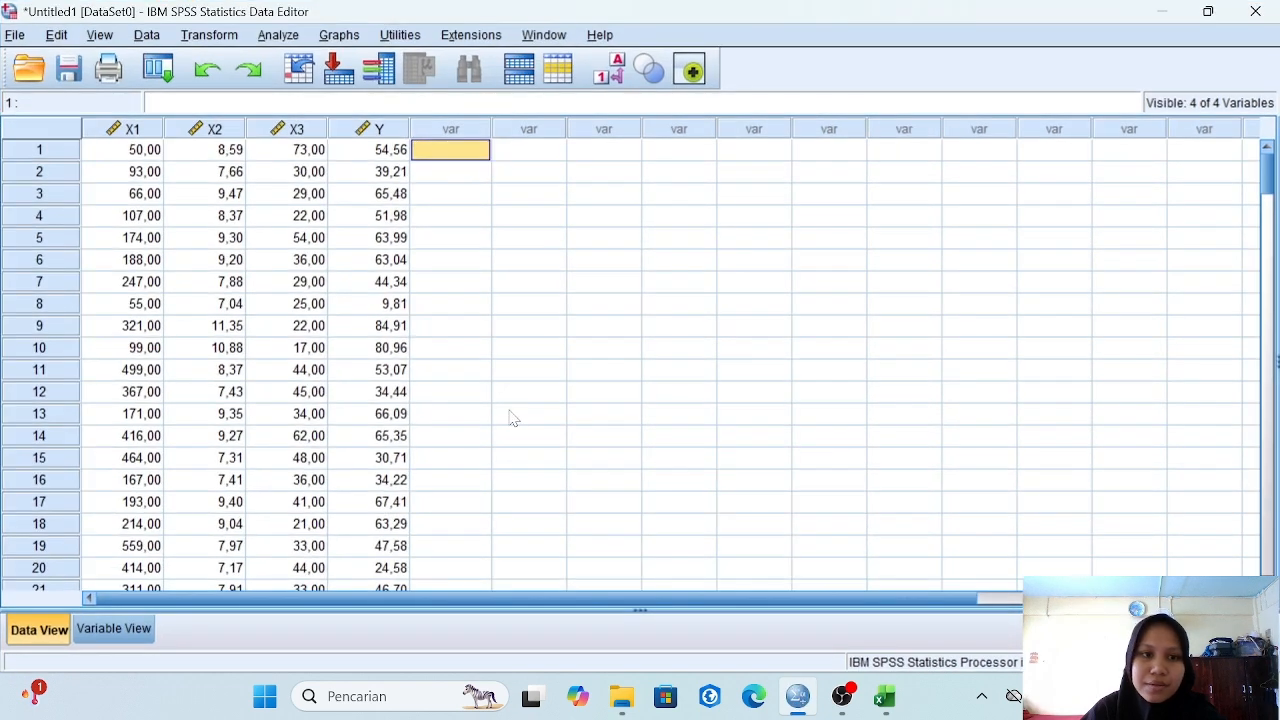
left_click(145, 630)
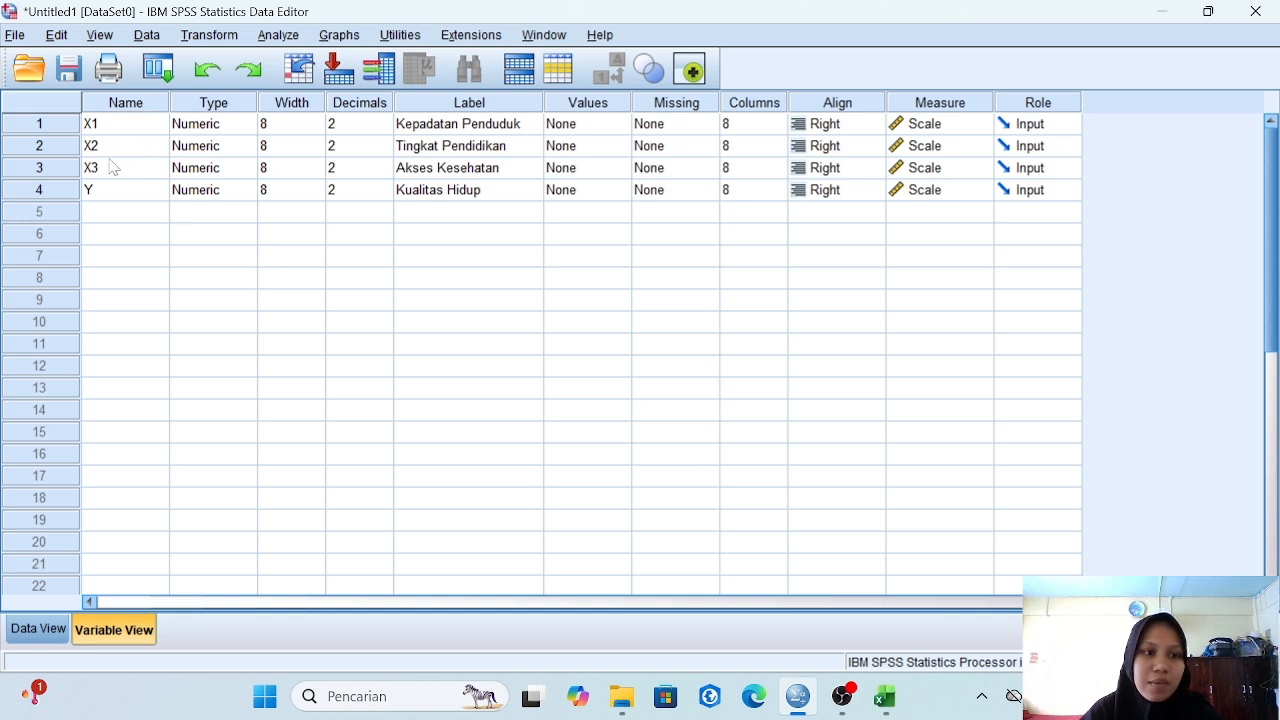
left_click(474, 104)
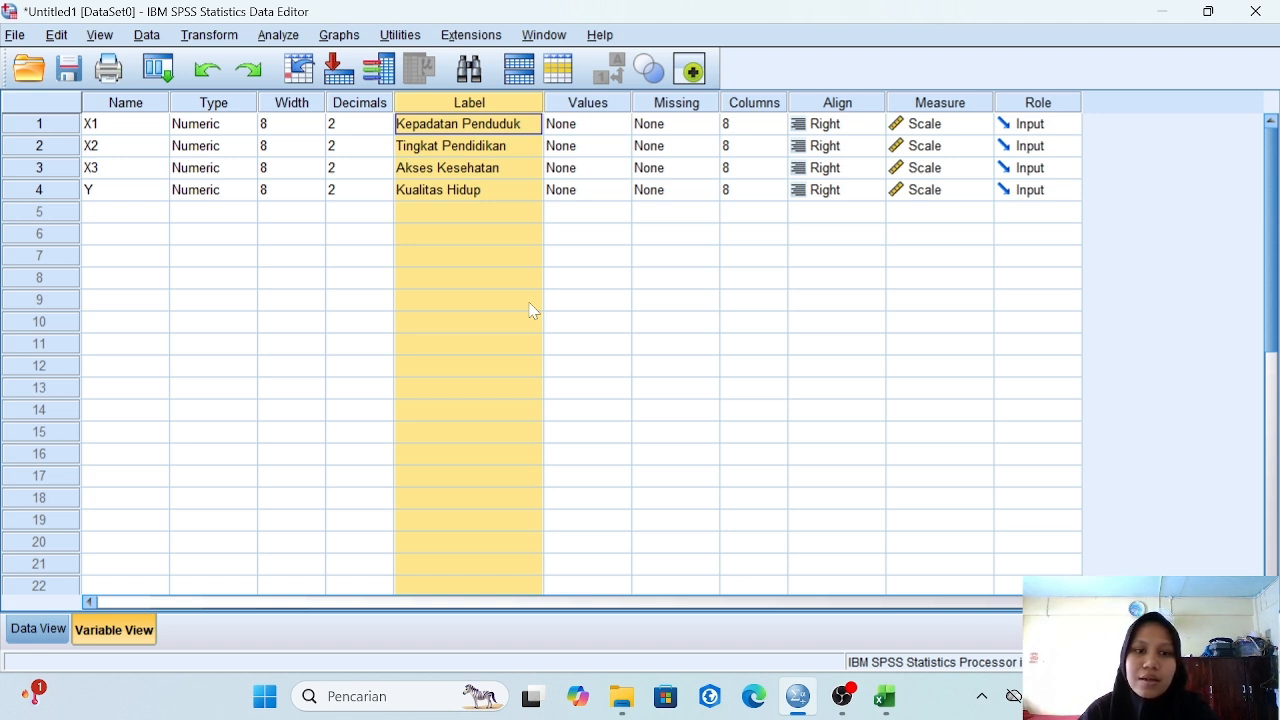
left_click(954, 105)
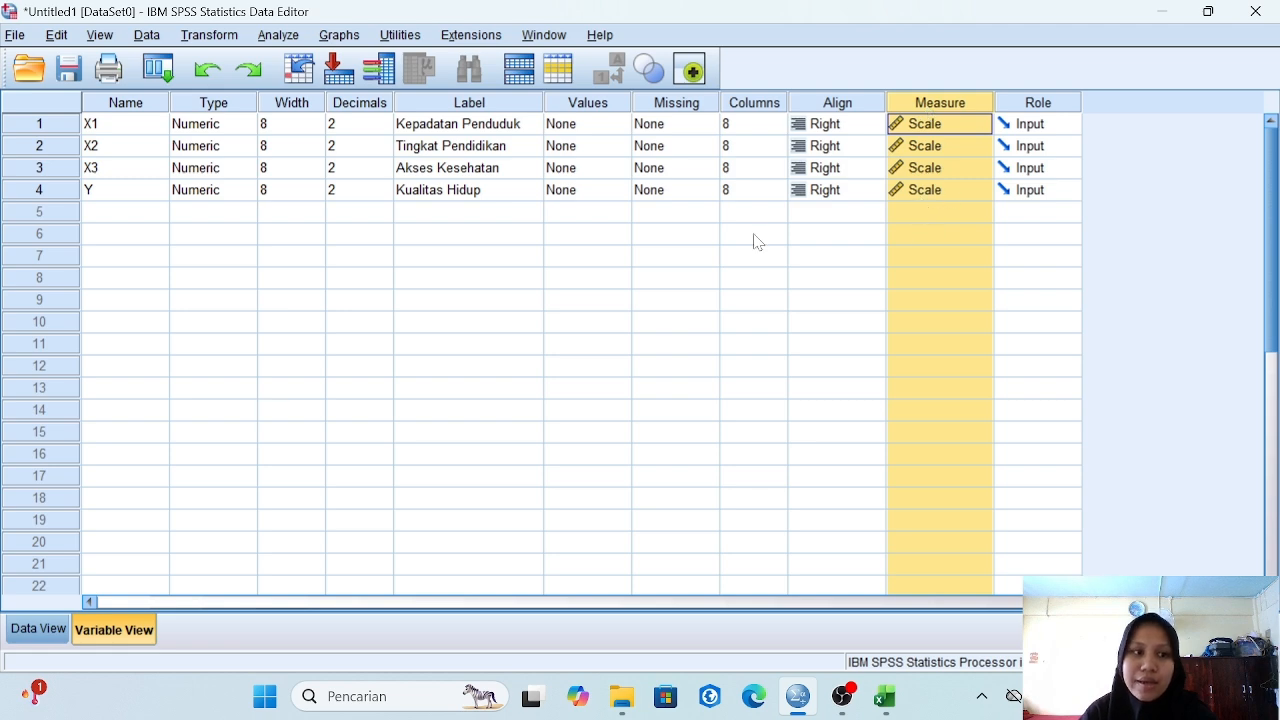
Step: Bring up the data grid and look over the values in the X1, X2, X3 and Y columns
left_click(40, 629)
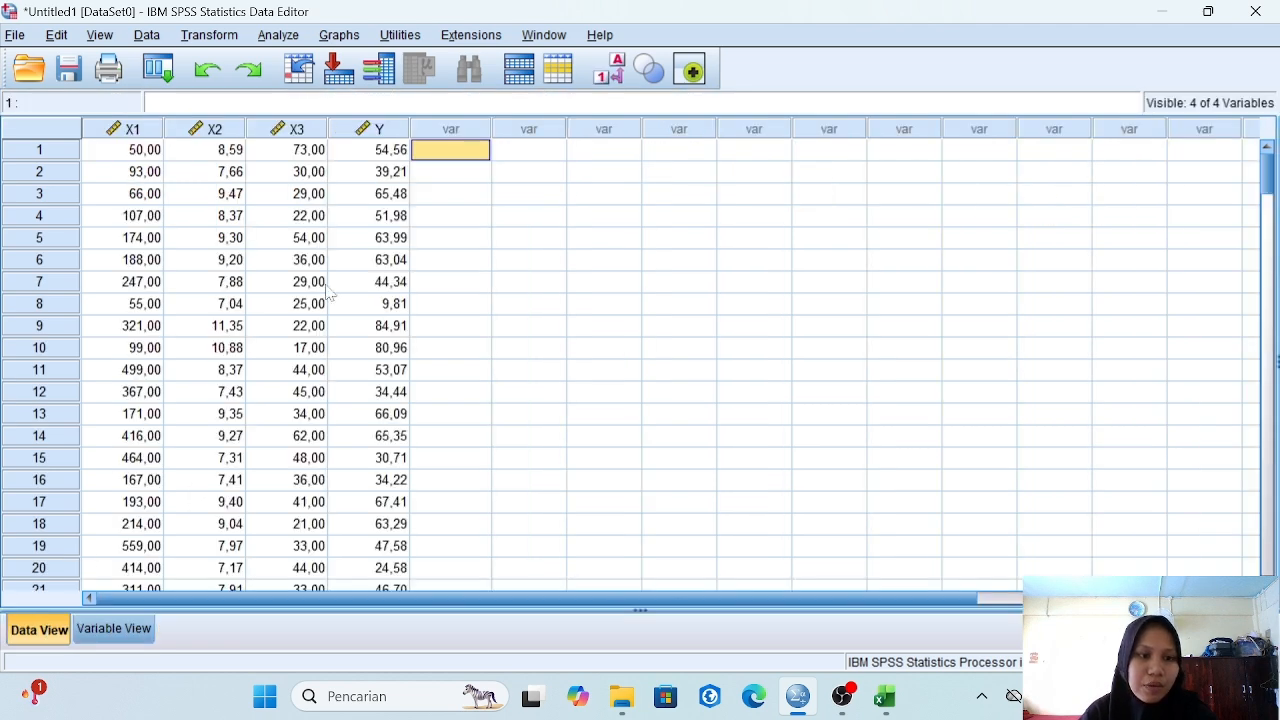
scroll(345, 290, "down", 4)
scroll(345, 290, "up", 4)
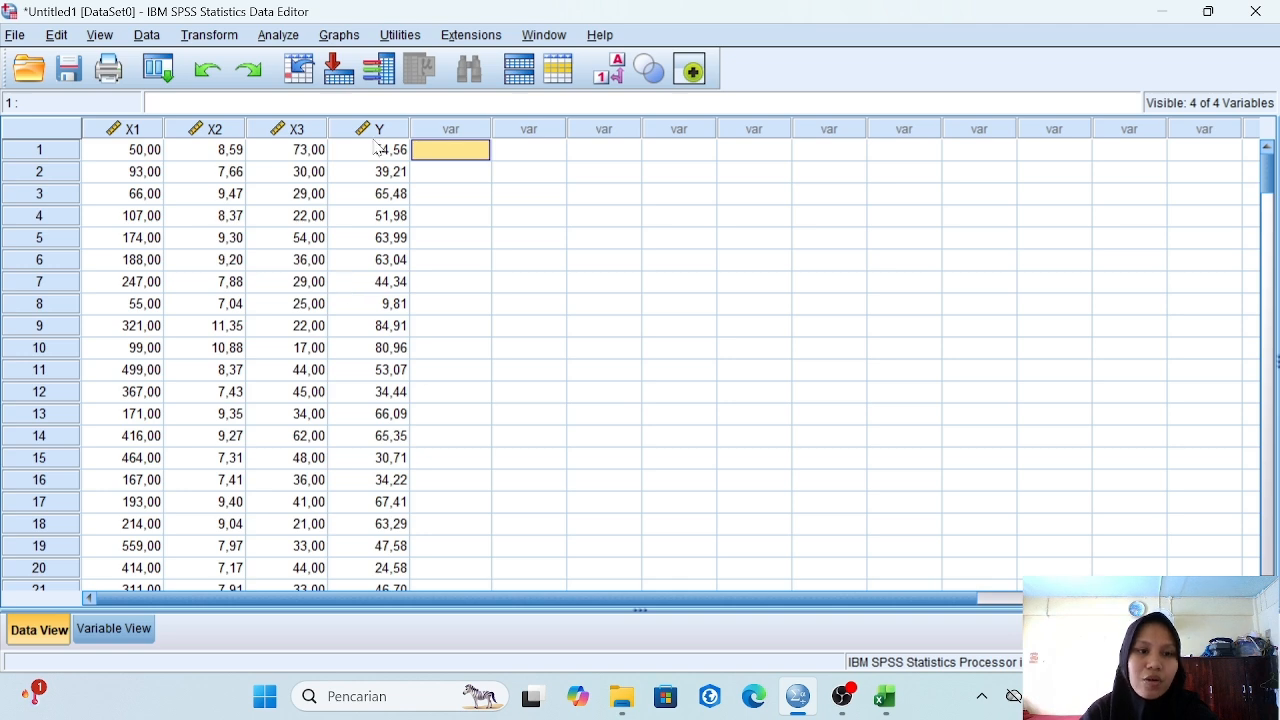
scroll(410, 262, "down", 4)
scroll(403, 268, "up", 4)
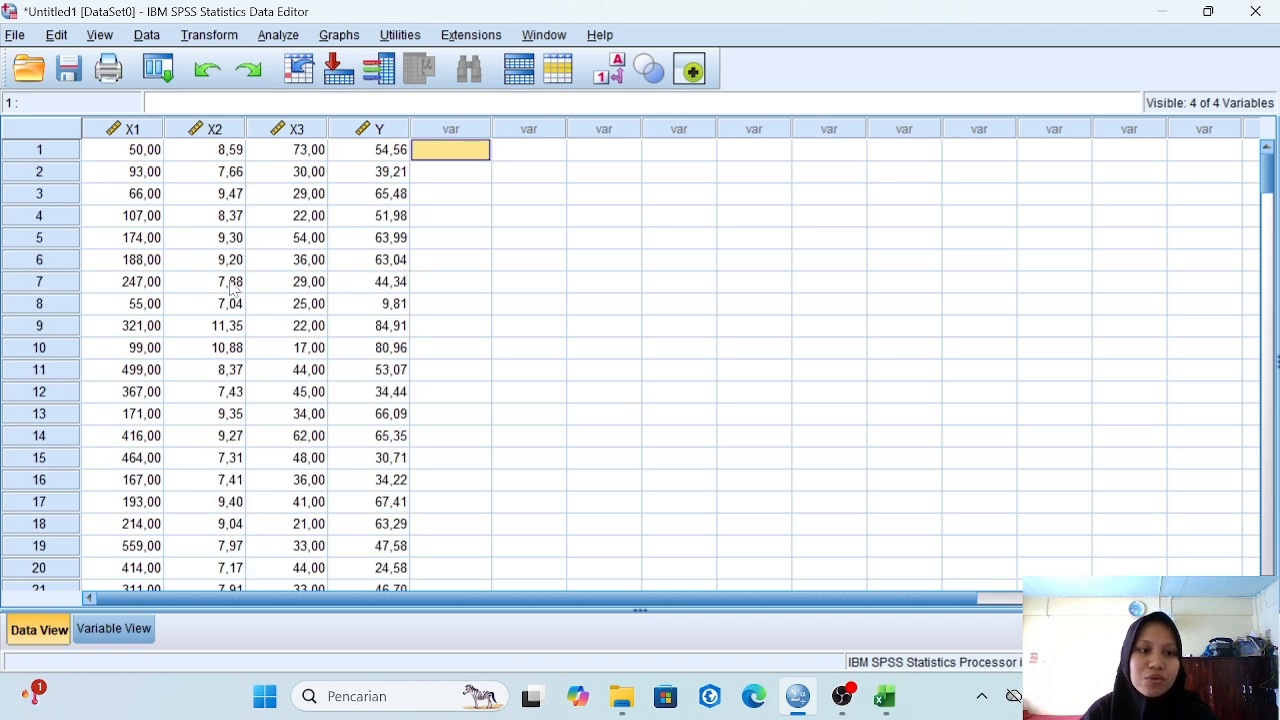
left_click(137, 131)
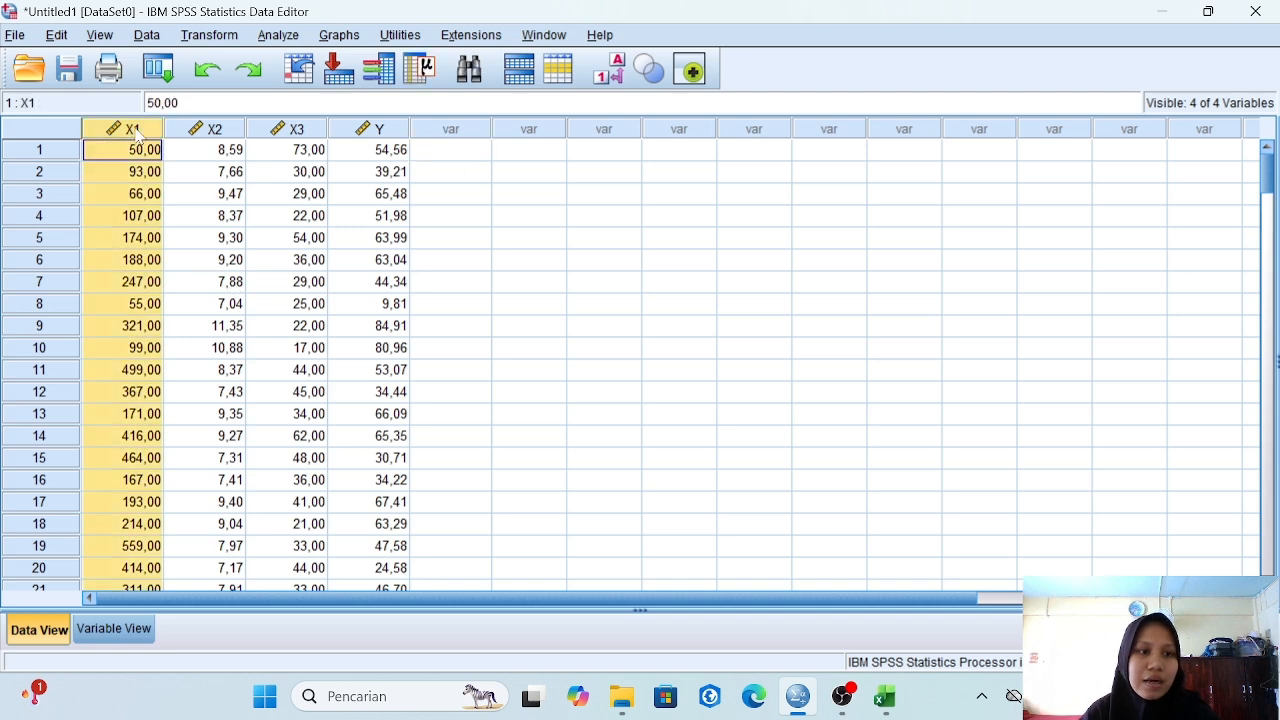
left_click(187, 137)
left_click(298, 138)
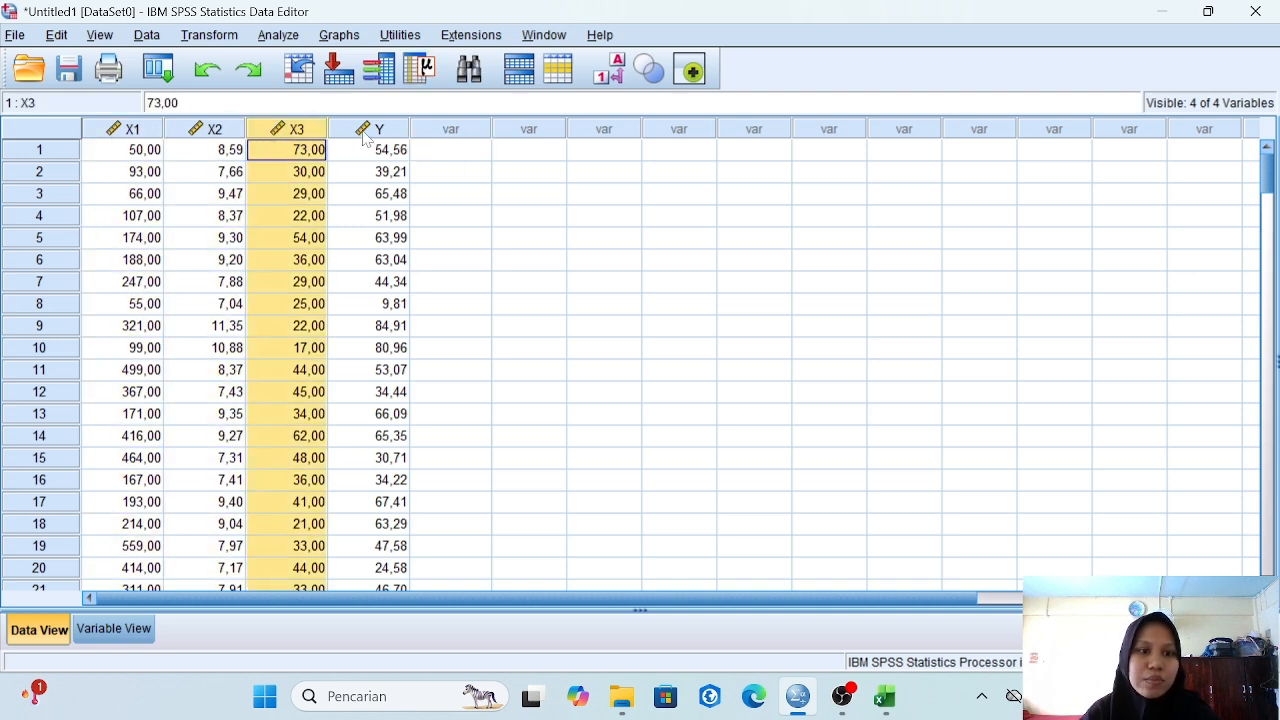
left_click(365, 138)
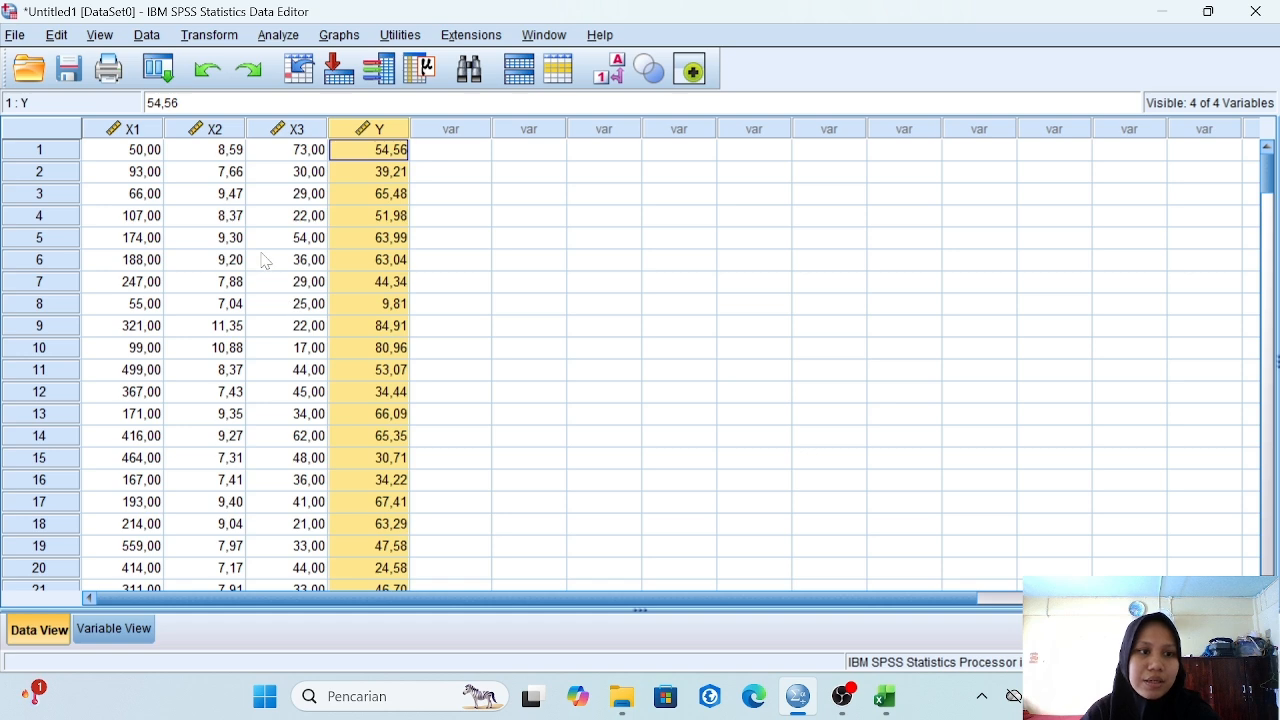
left_click(570, 214)
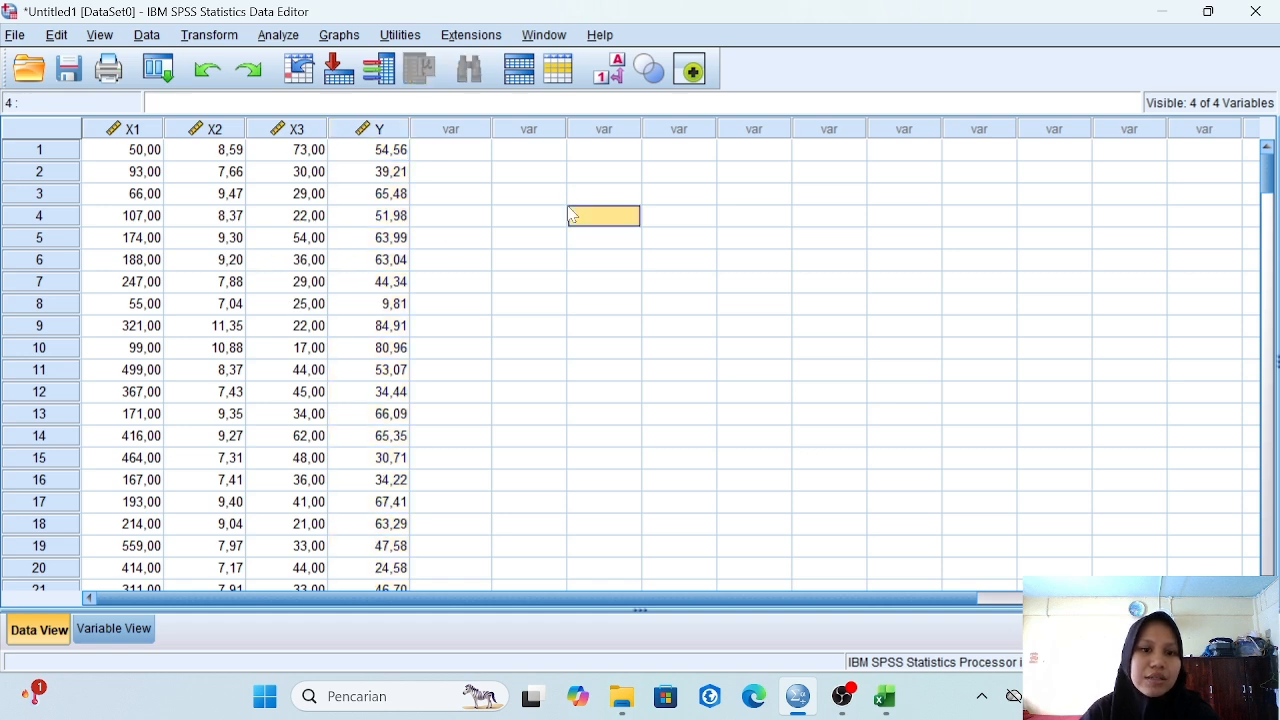
Step: Set up a Linear Regression of Kualitas Hidup on Kepadatan Penduduk, Tingkat Pendidikan and Akses Kesehatan, with estimates, model fit and collinearity diagnostics
left_click(293, 37)
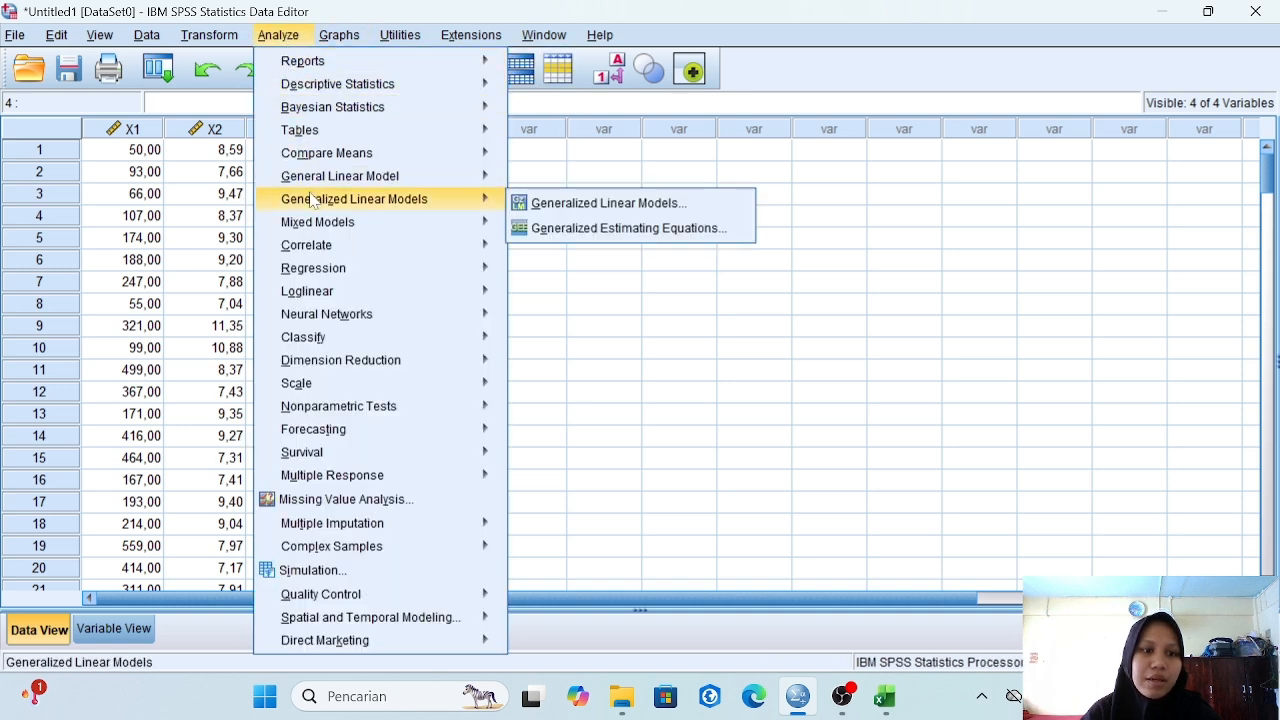
mouse_move(325, 275)
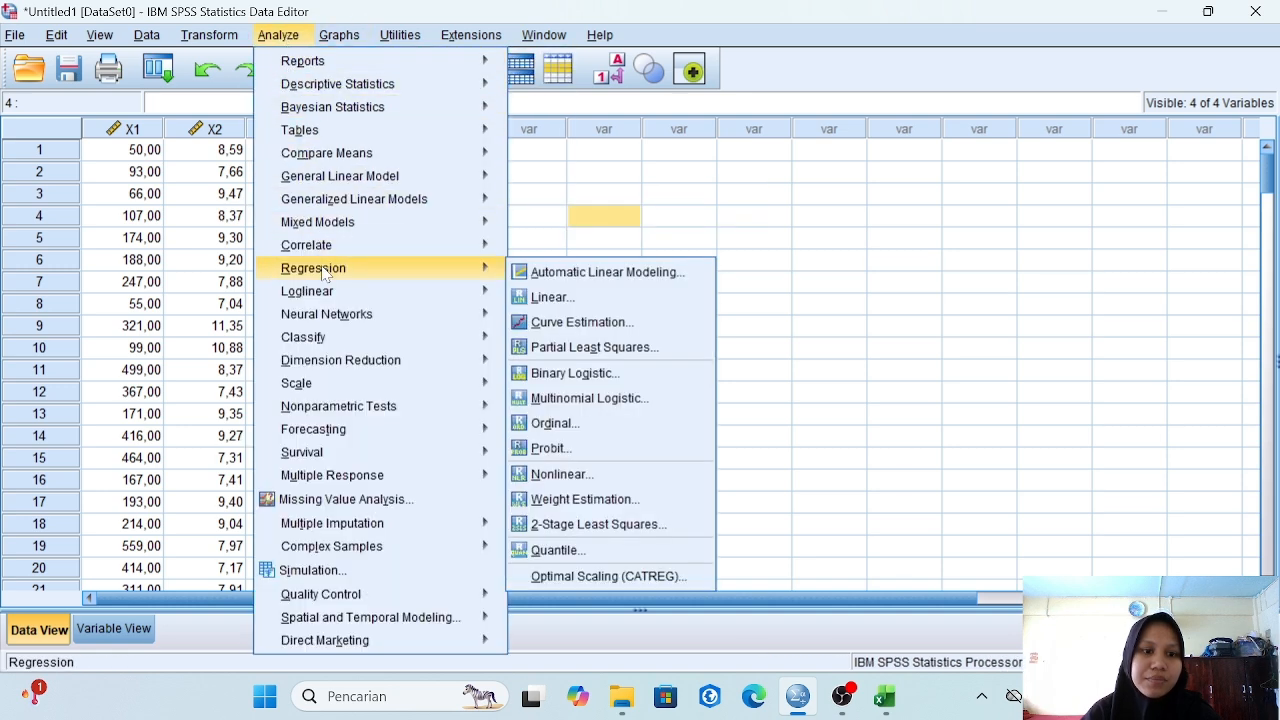
left_click(553, 300)
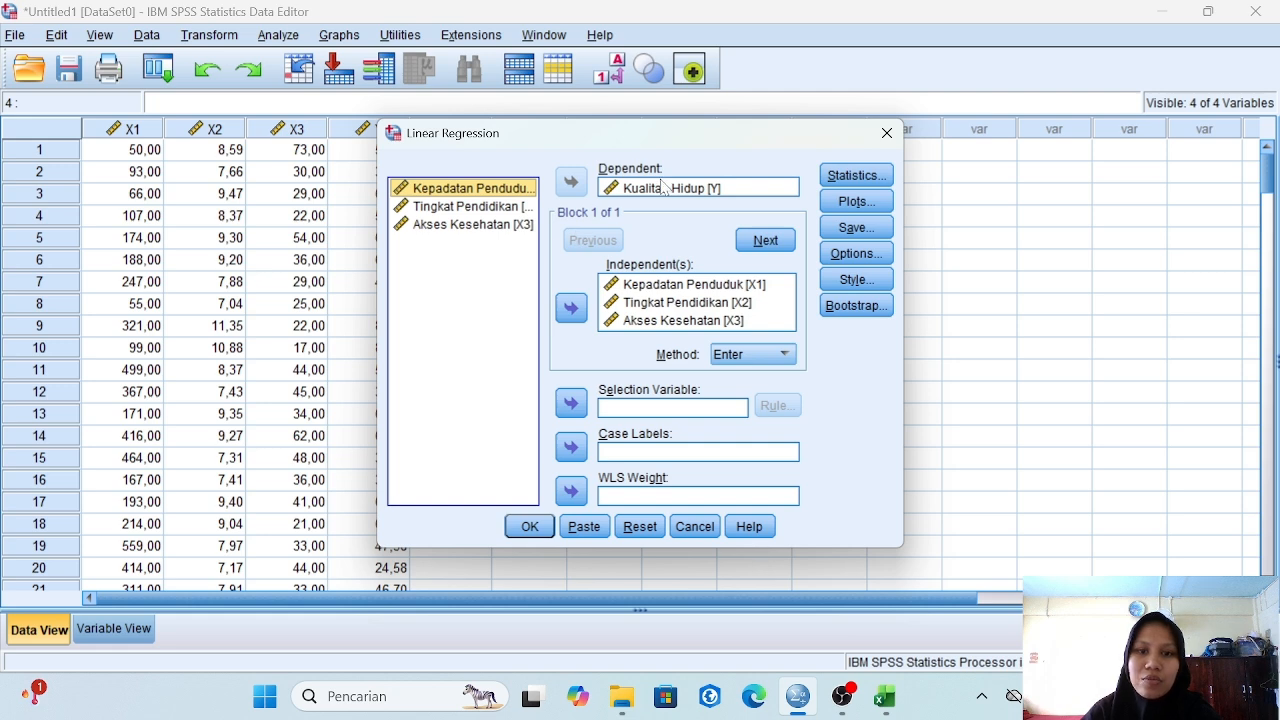
left_click(846, 178)
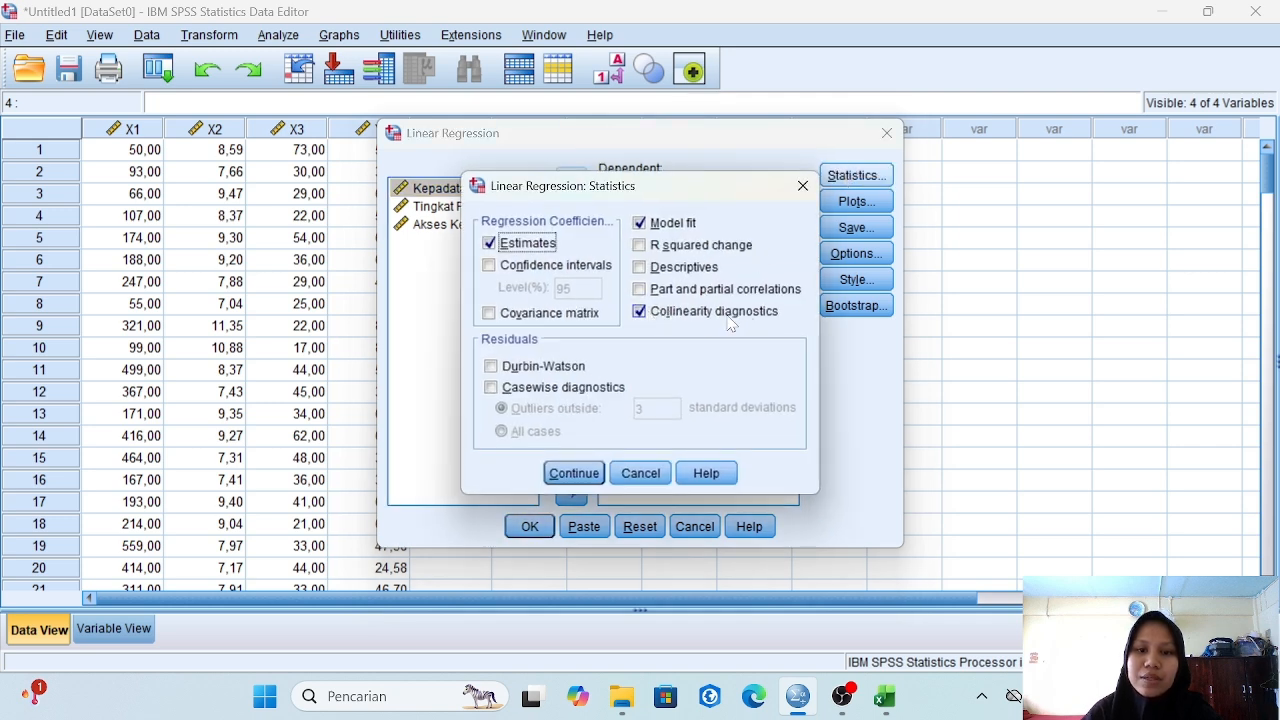
left_click(568, 474)
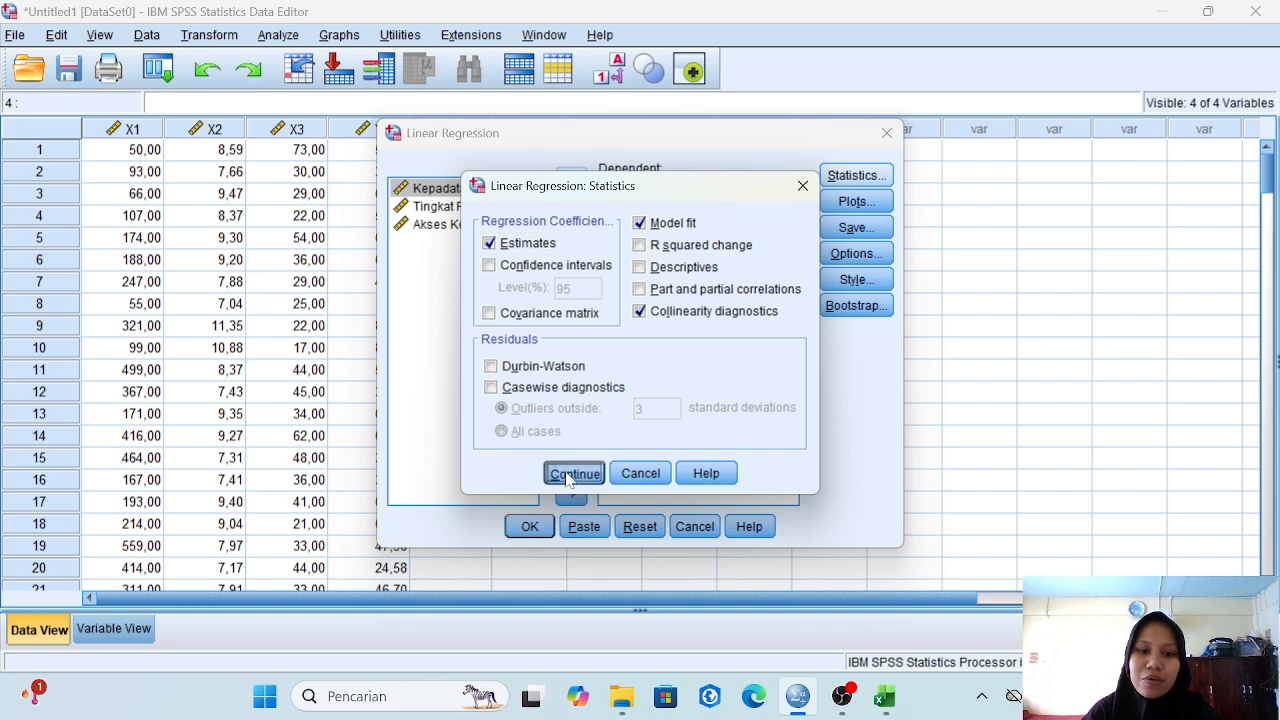
Step: Set the regression plots to *SRESID on Y against *ZPRED on X, including the histogram and normal probability plot
left_click(854, 202)
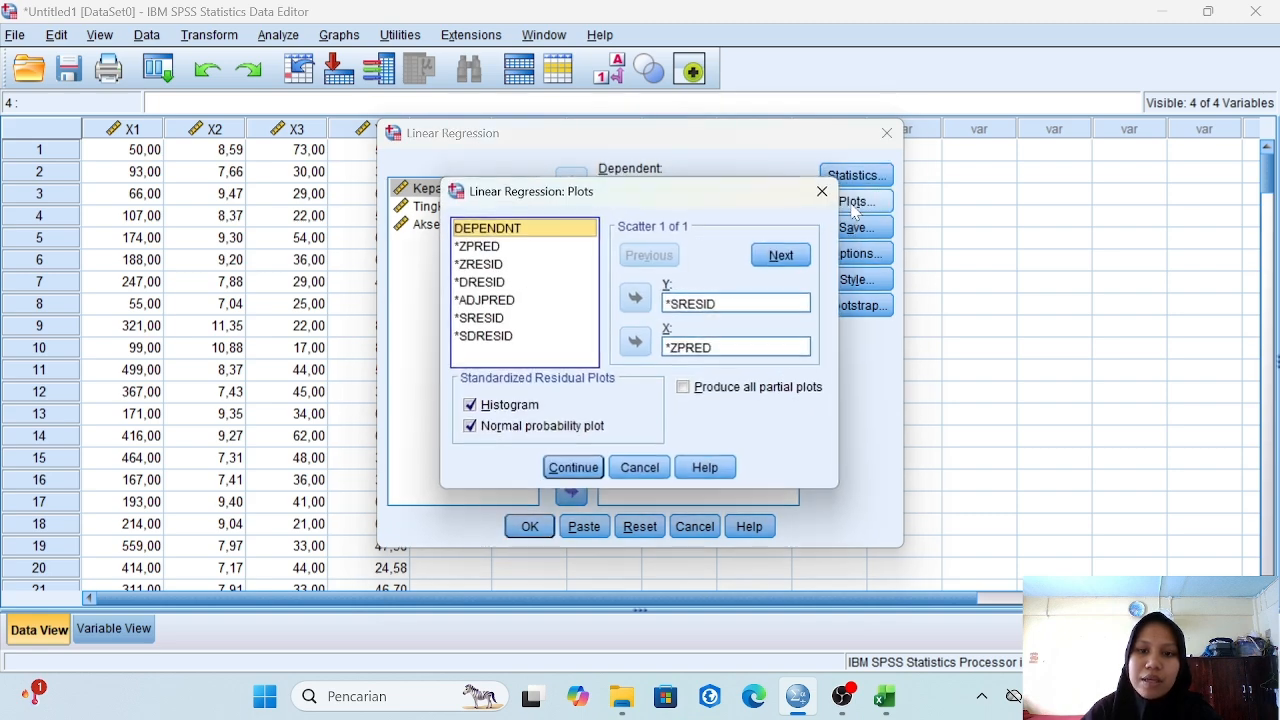
left_click(499, 320)
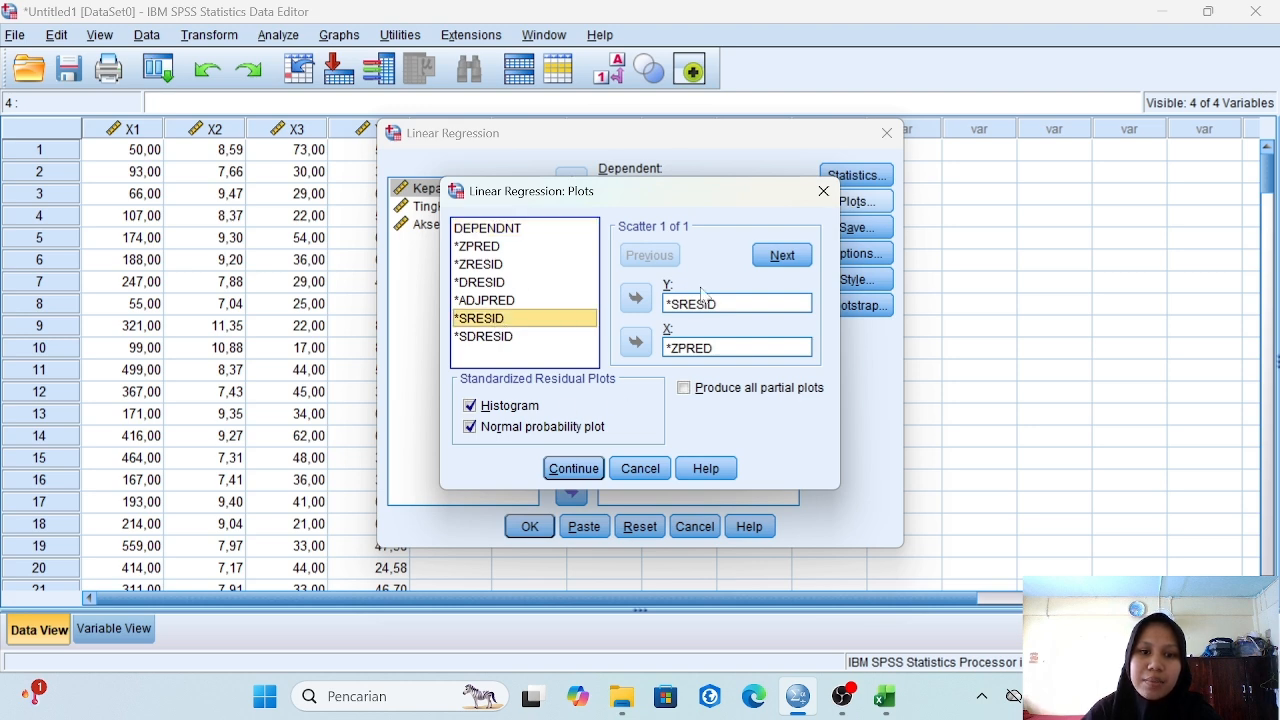
left_click(495, 247)
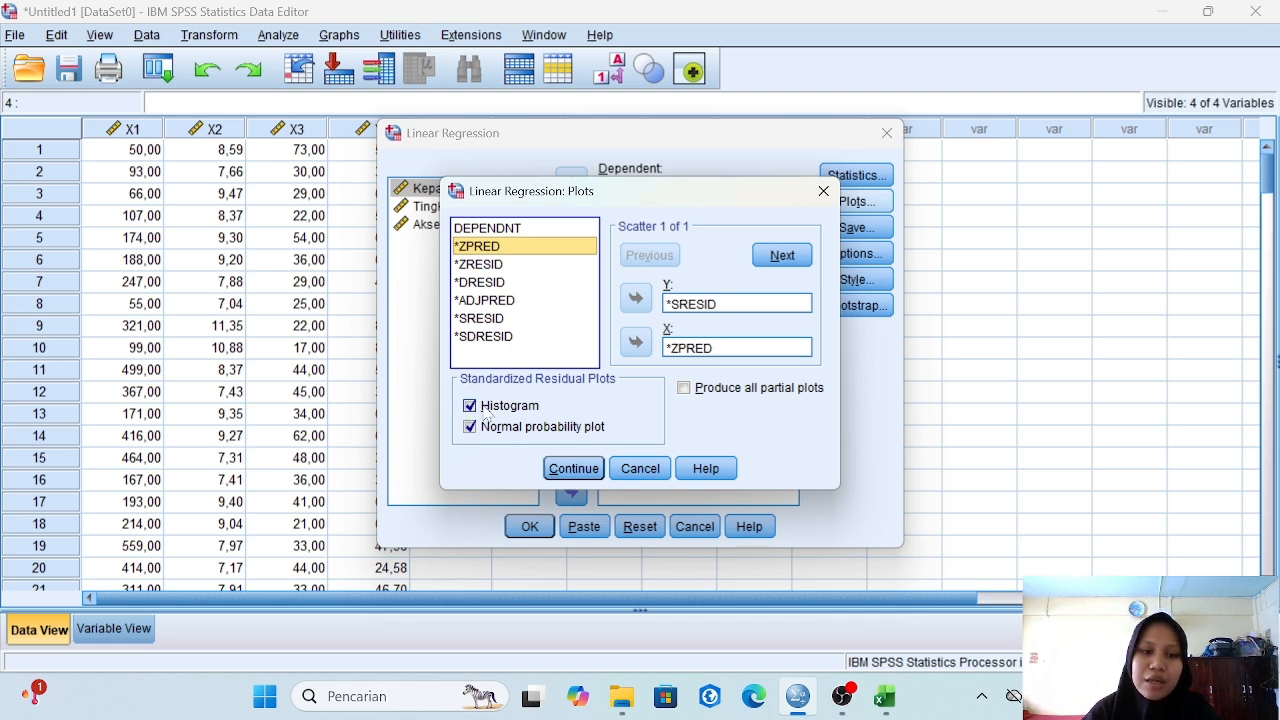
left_click(574, 469)
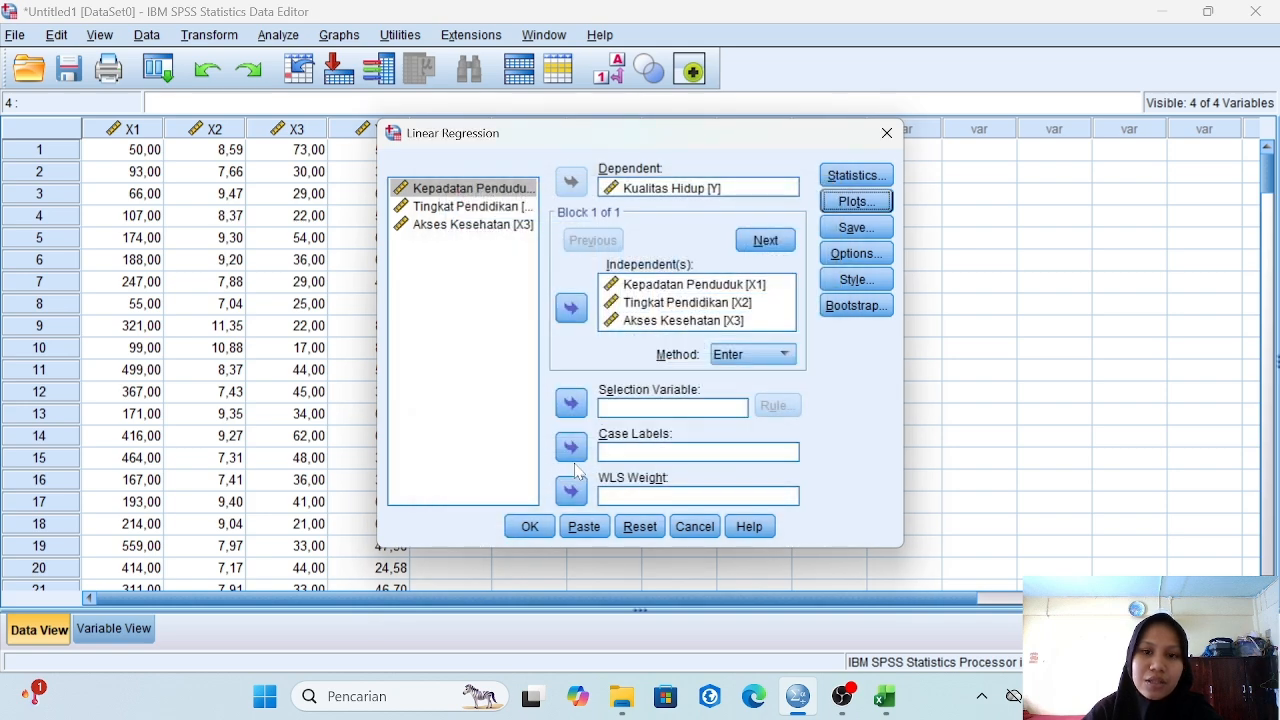
Step: Have the unstandardized residuals saved and run the linear regression
left_click(855, 229)
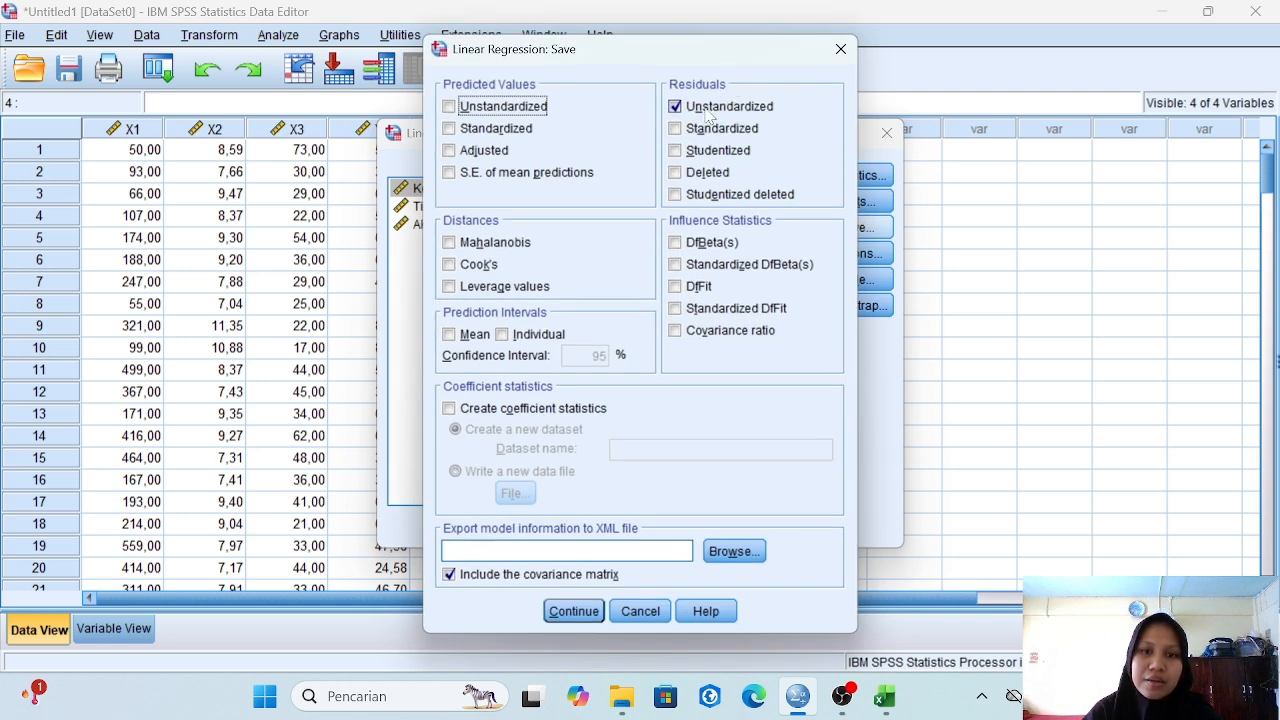
left_click(572, 610)
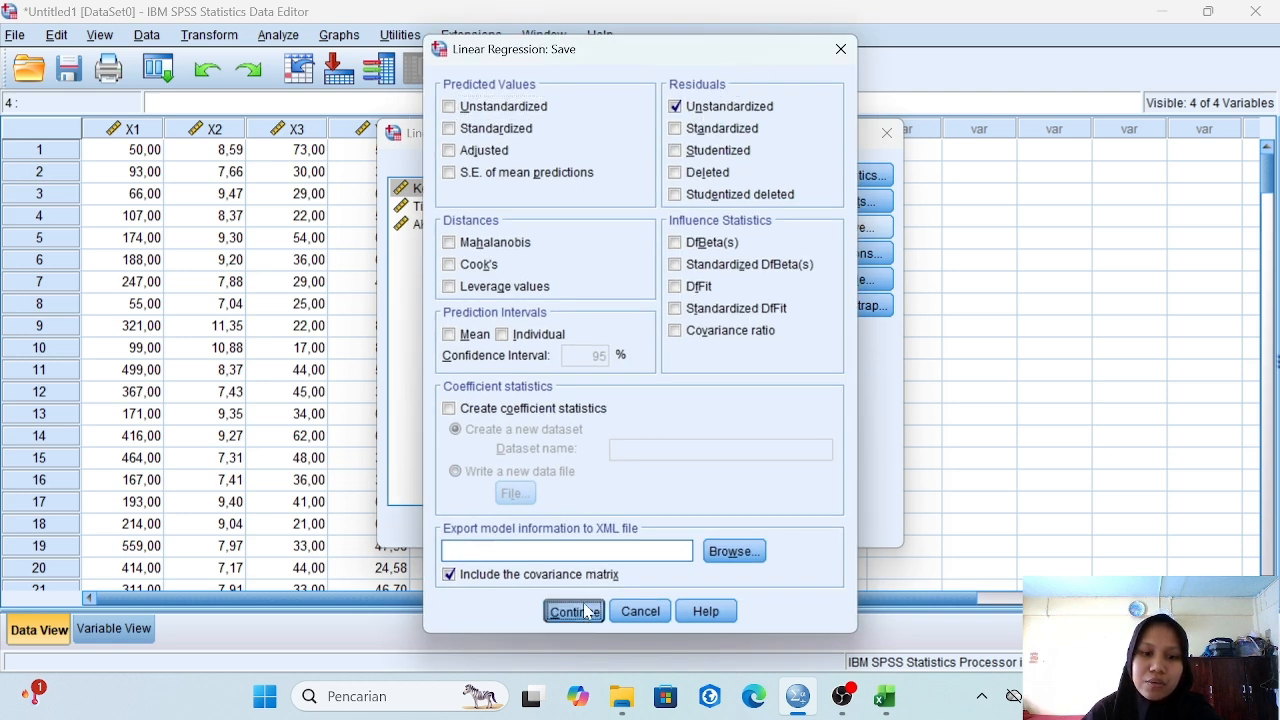
left_click(530, 526)
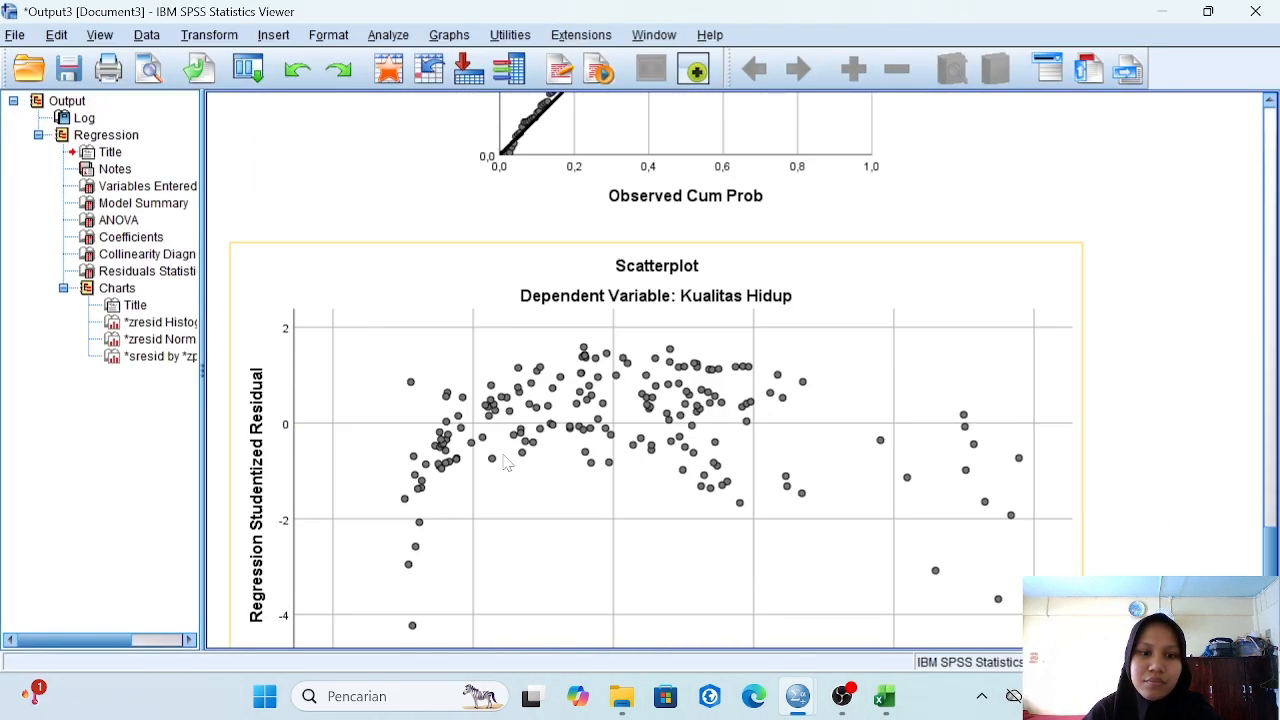
Step: Examine the regression output from the model tables through the residual histogram and normal P-P plot to the scatterplot
scroll(507, 463, "up", 15)
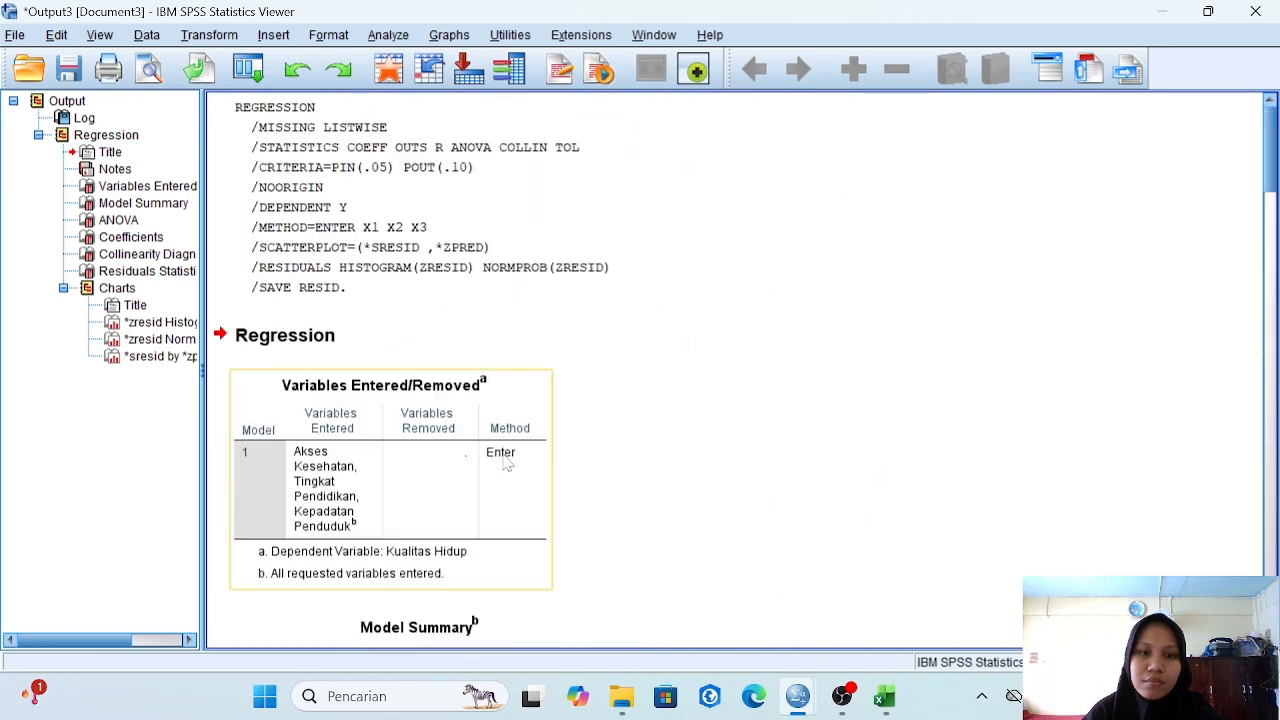
scroll(507, 463, "down", 15)
scroll(507, 463, "up", 15)
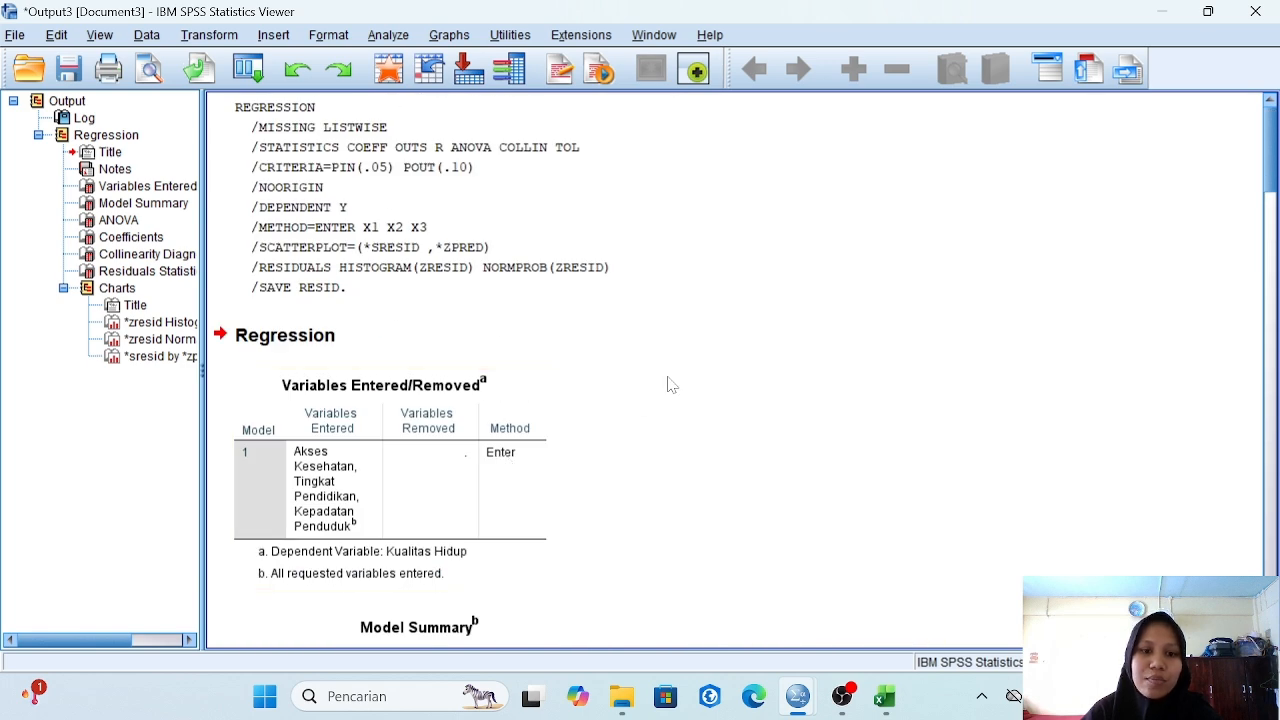
scroll(670, 385, "down", 12)
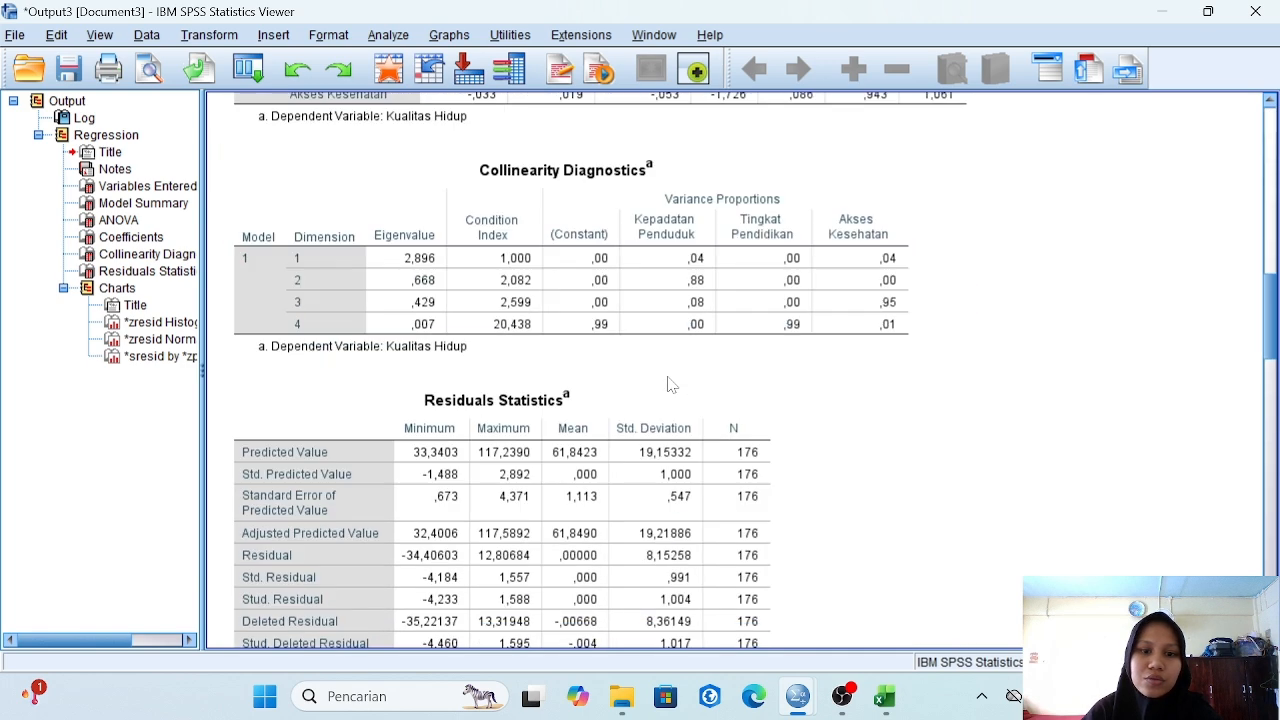
scroll(657, 385, "down", 5)
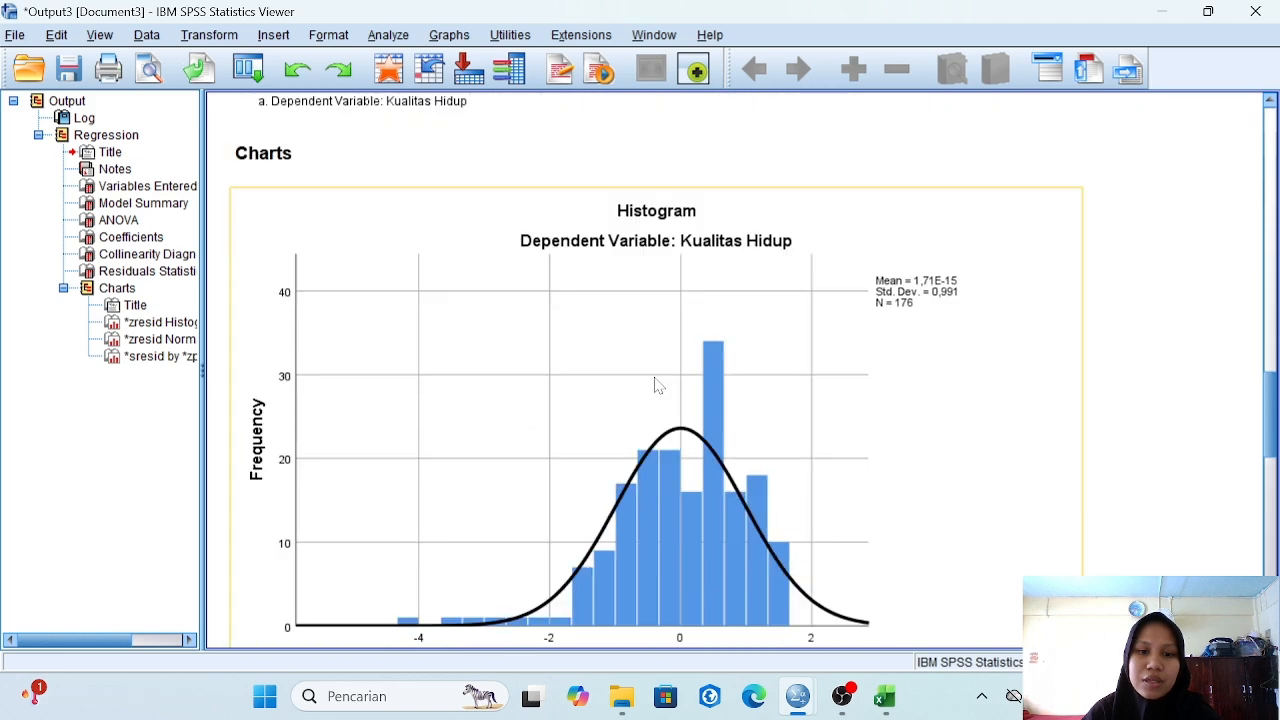
scroll(585, 345, "down", 10)
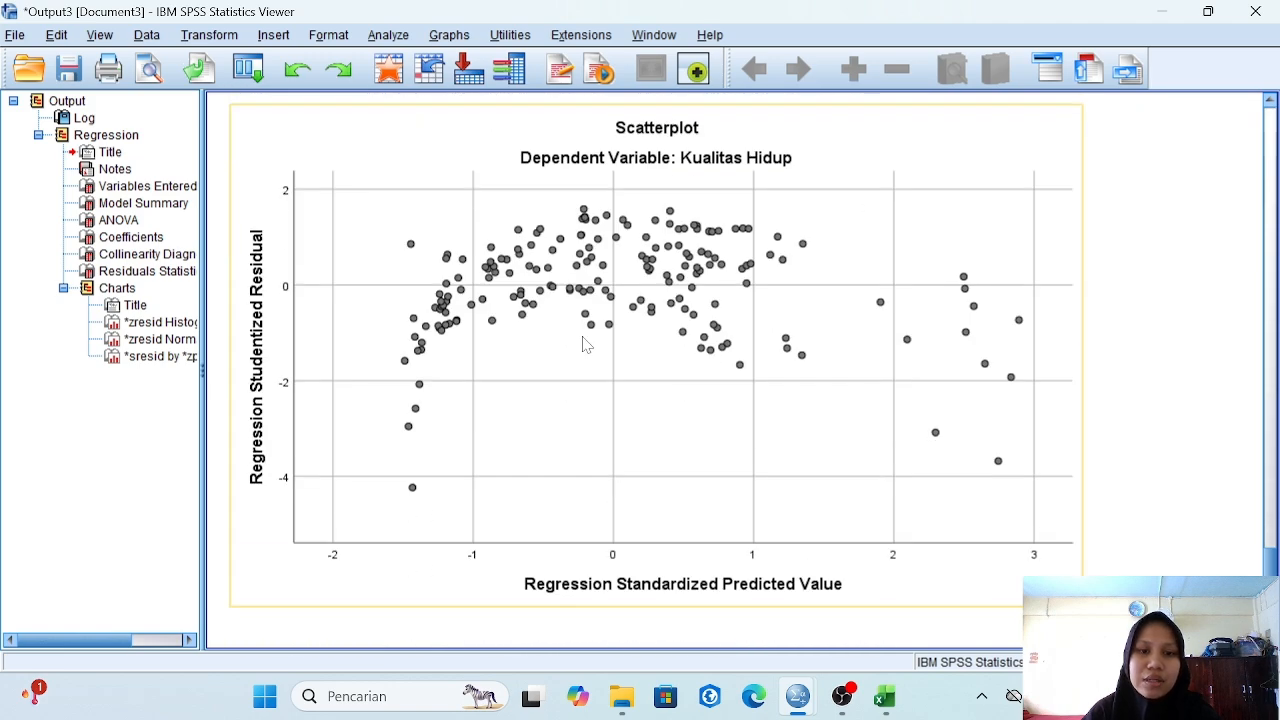
scroll(585, 345, "up", 12)
scroll(585, 345, "down", 3)
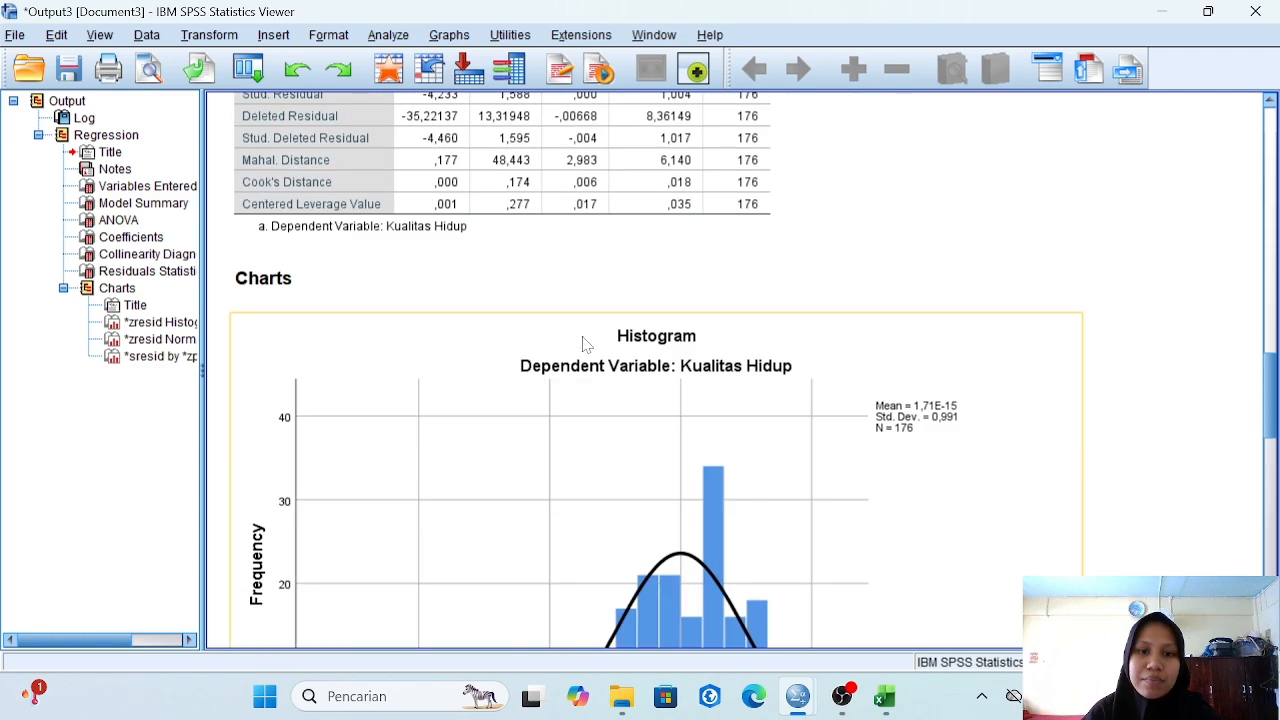
scroll(585, 345, "down", 5)
scroll(585, 345, "up", 2)
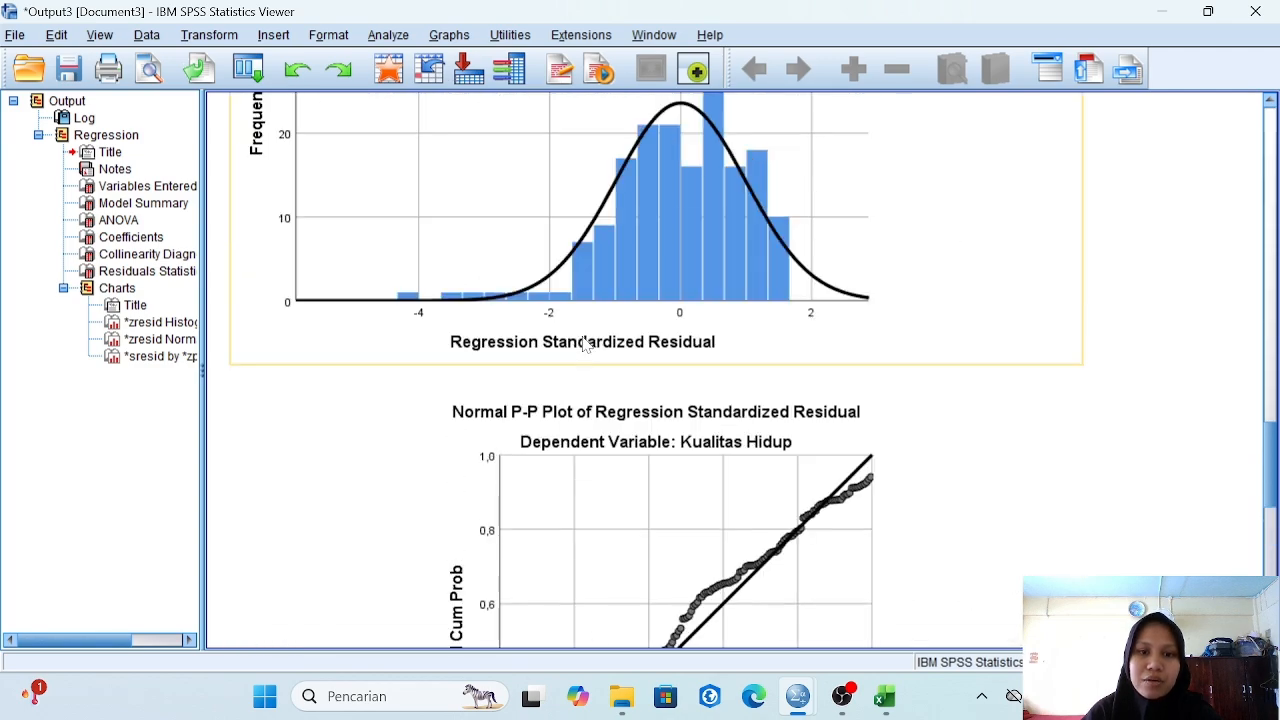
scroll(585, 345, "down", 6)
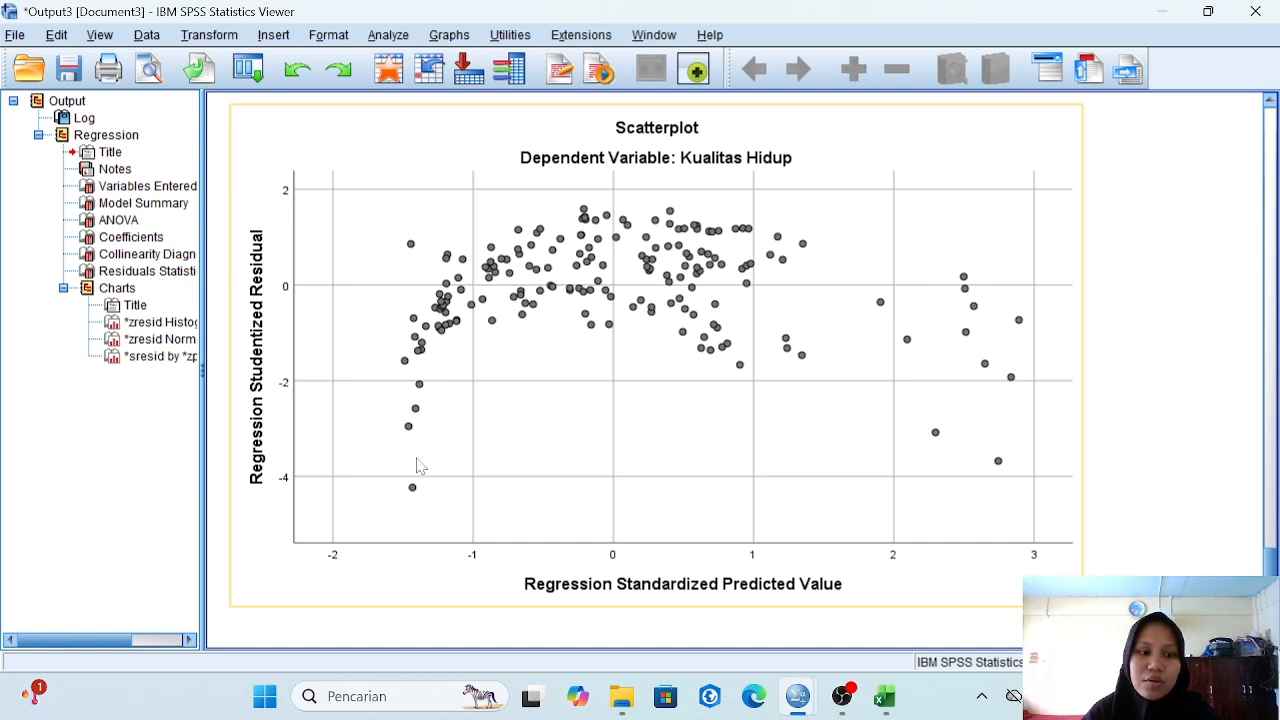
Step: Return to the Data Editor and select the RES_1 residual column
mouse_move(805, 692)
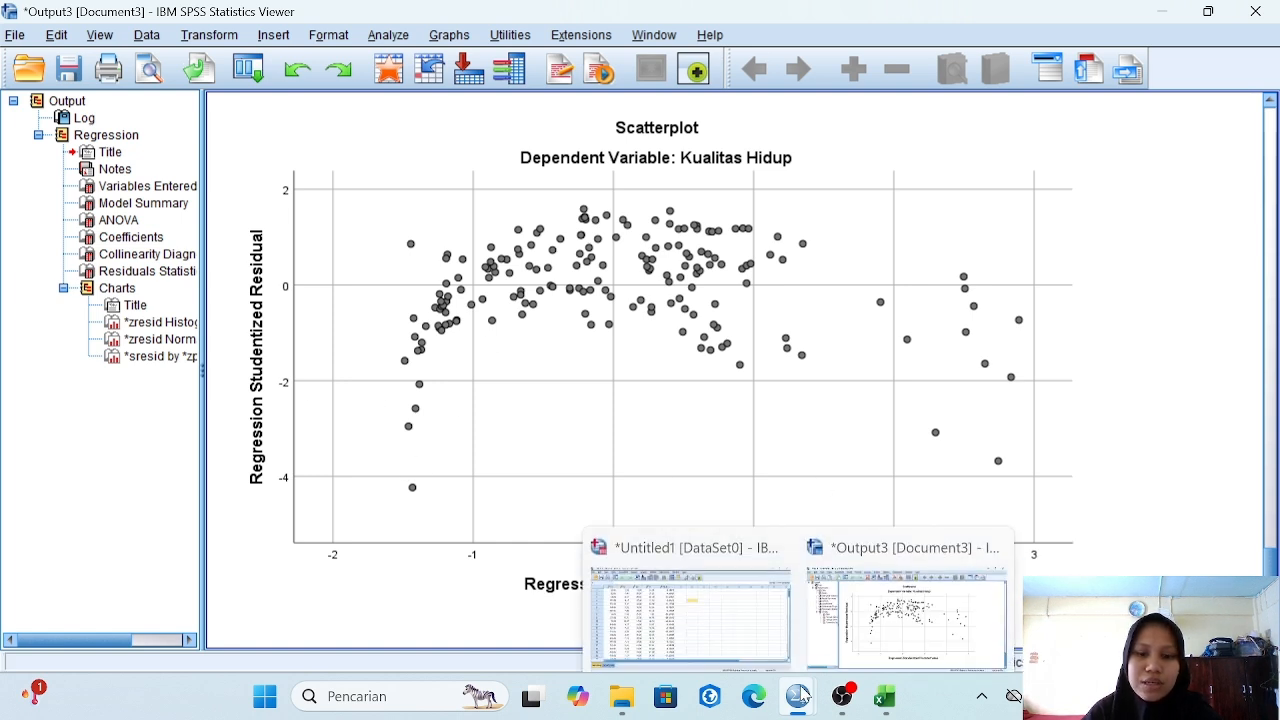
left_click(712, 616)
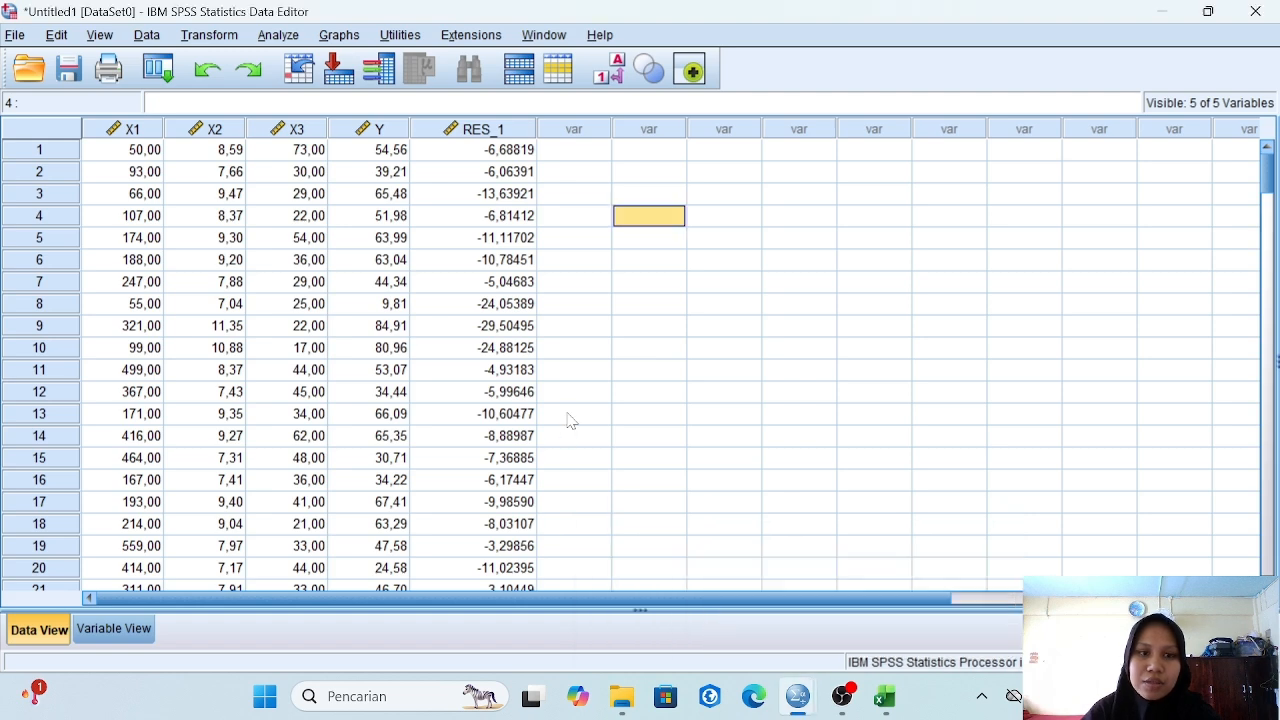
left_click(502, 131)
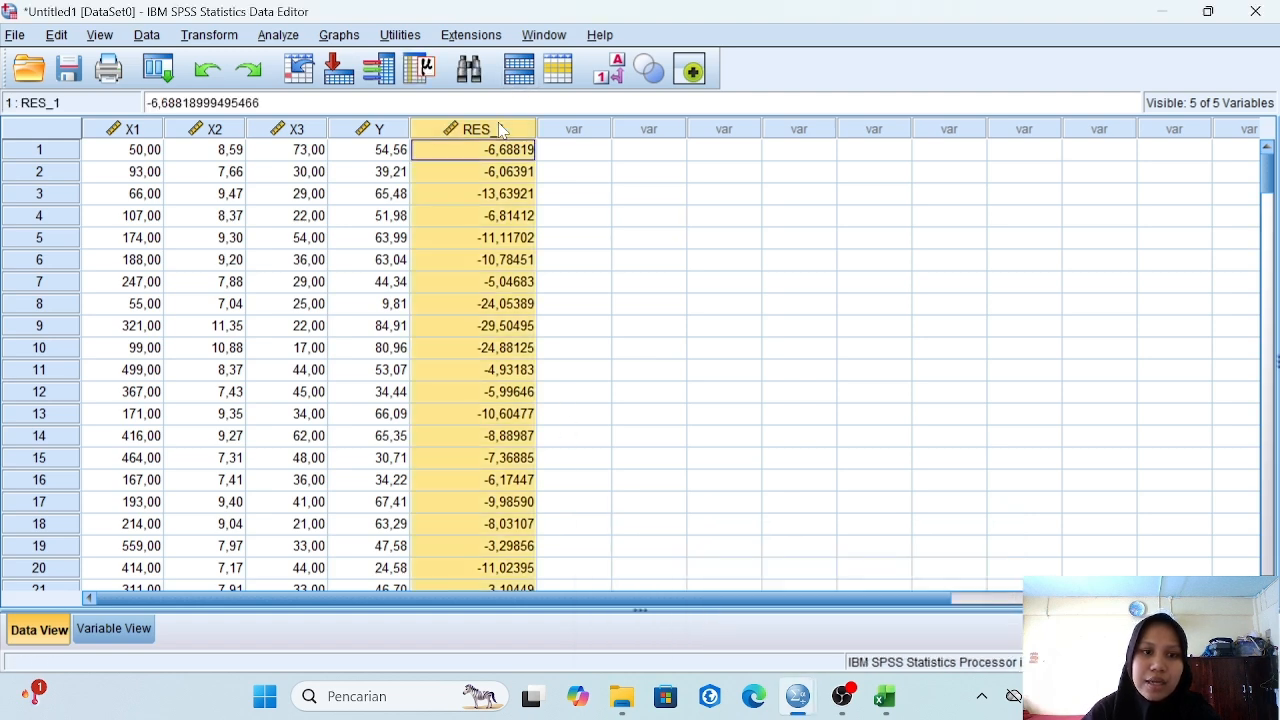
Step: Run a legacy one-sample Kolmogorov-Smirnov test on the unstandardized residuals against the Normal distribution
left_click(278, 36)
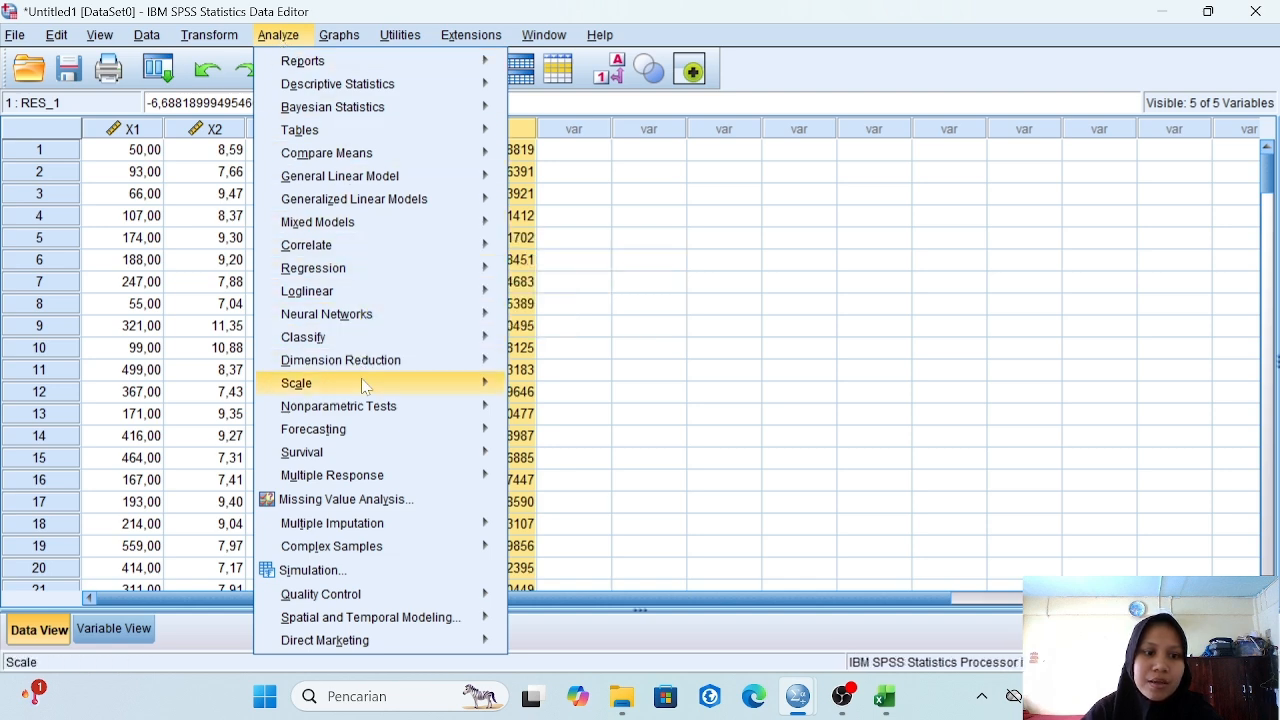
mouse_move(367, 416)
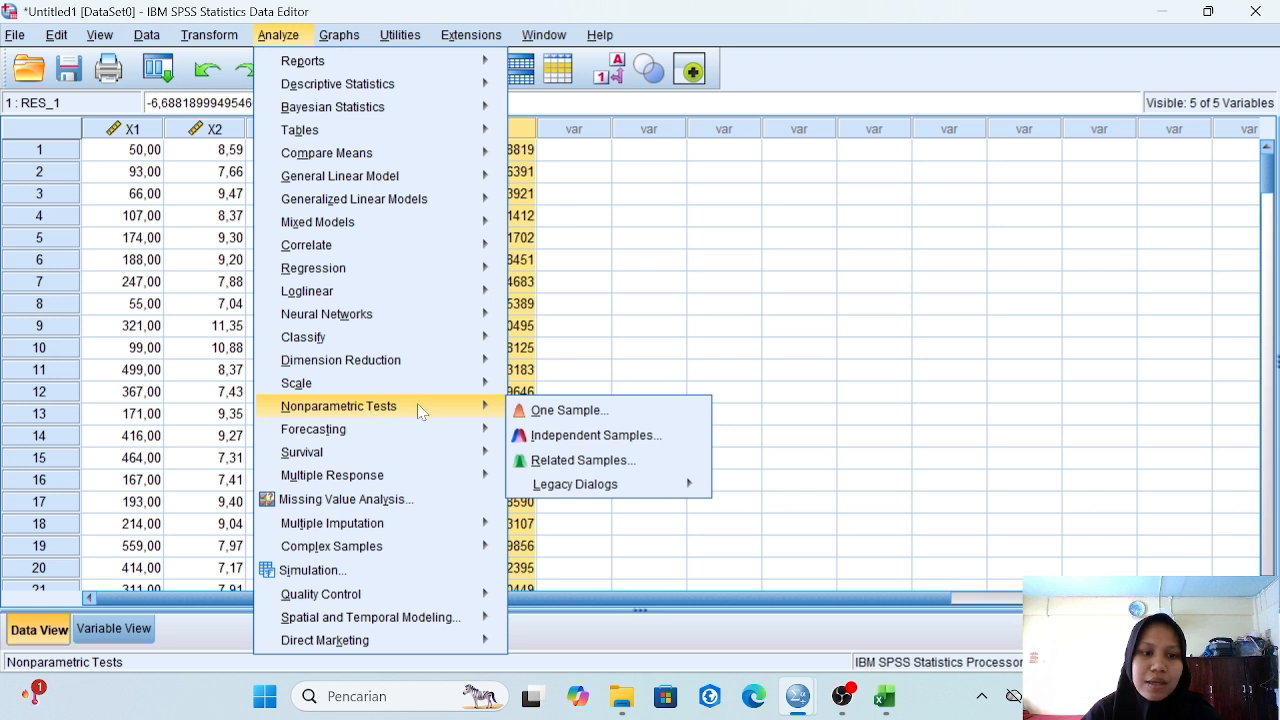
mouse_move(562, 486)
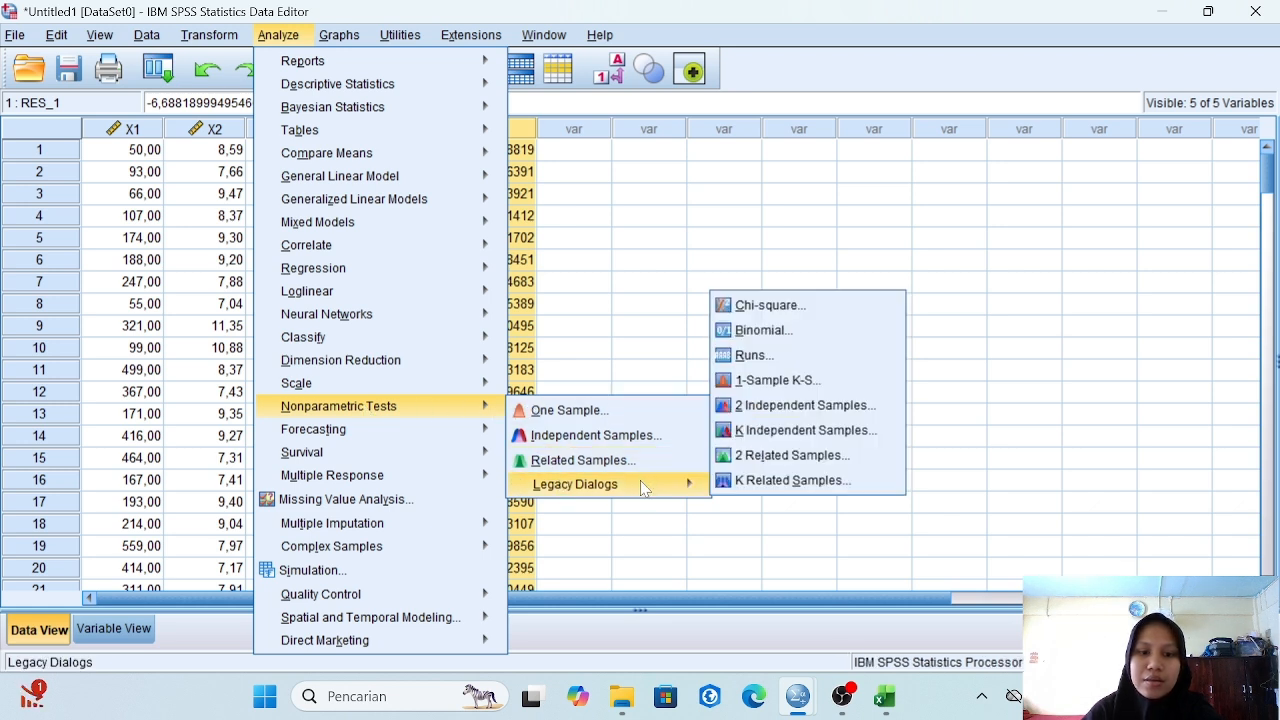
left_click(795, 390)
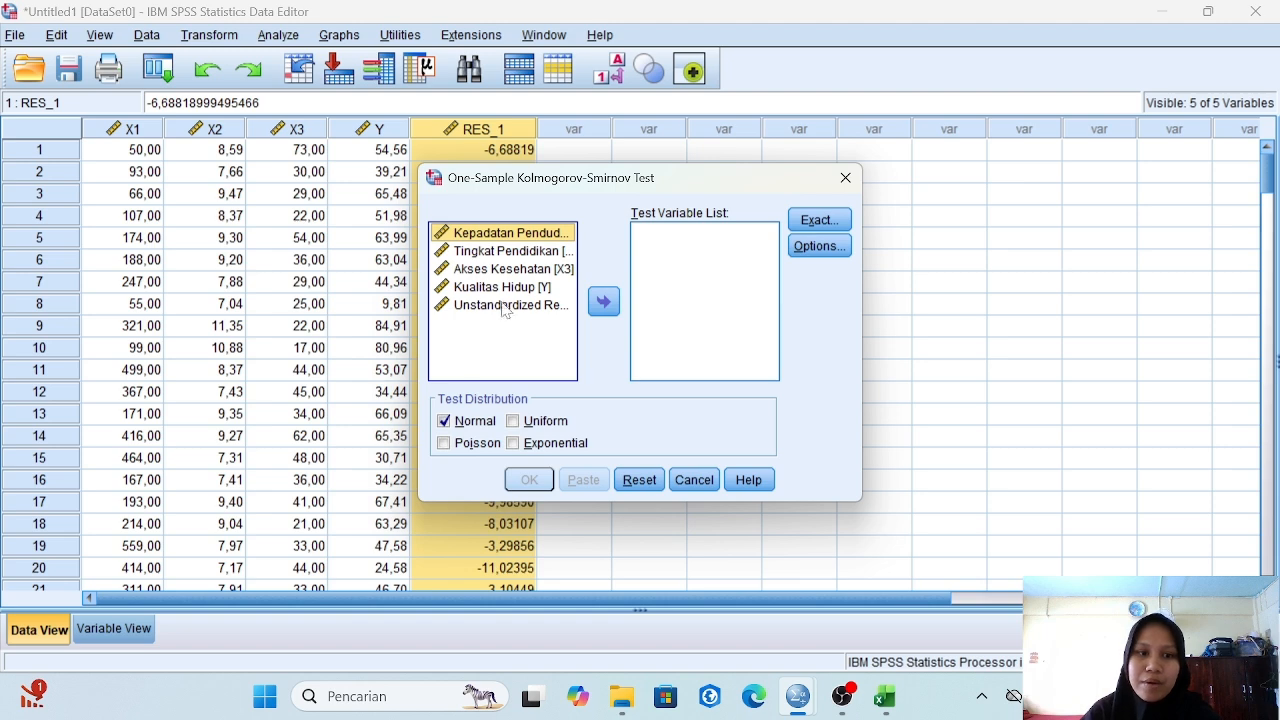
left_click(508, 306)
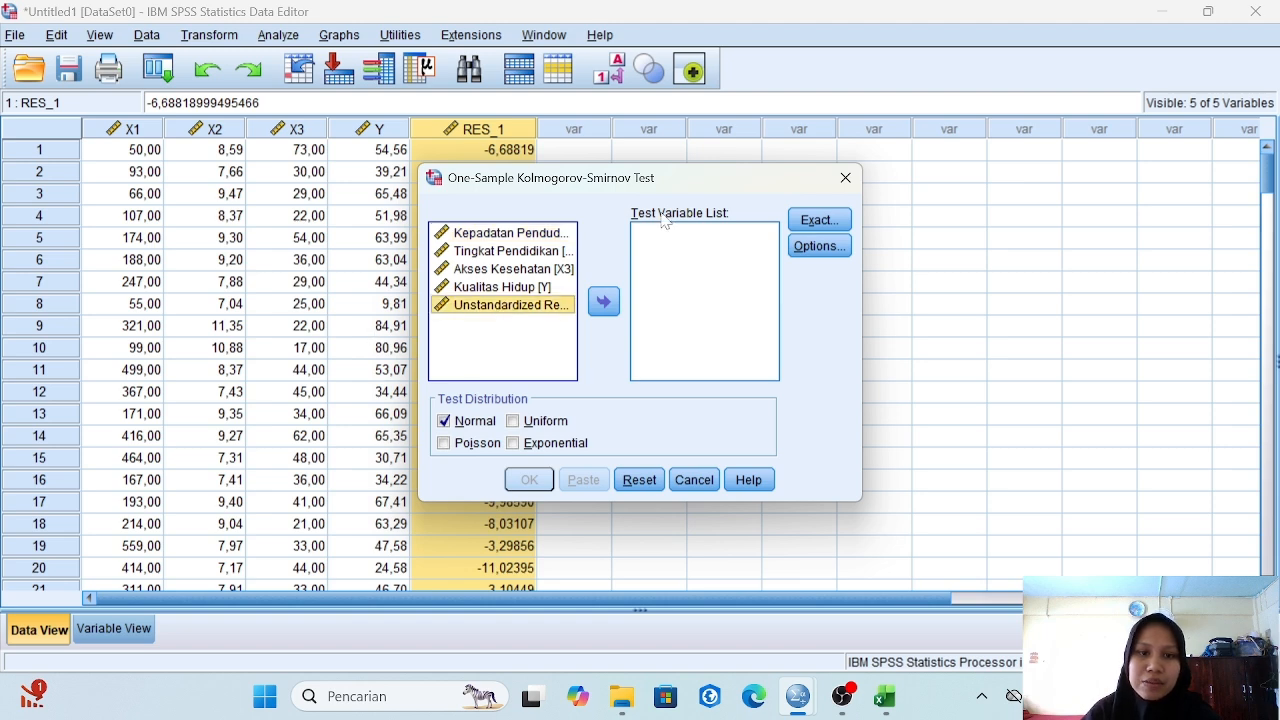
left_click(608, 302)
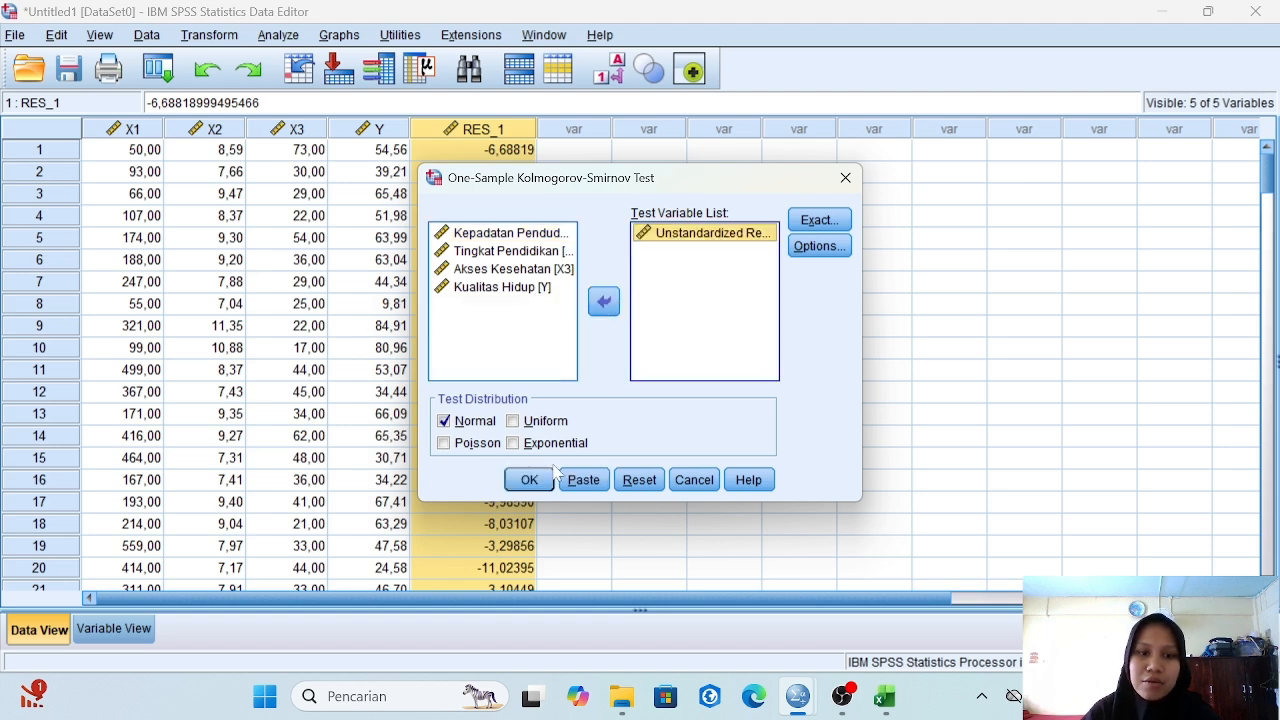
left_click(530, 480)
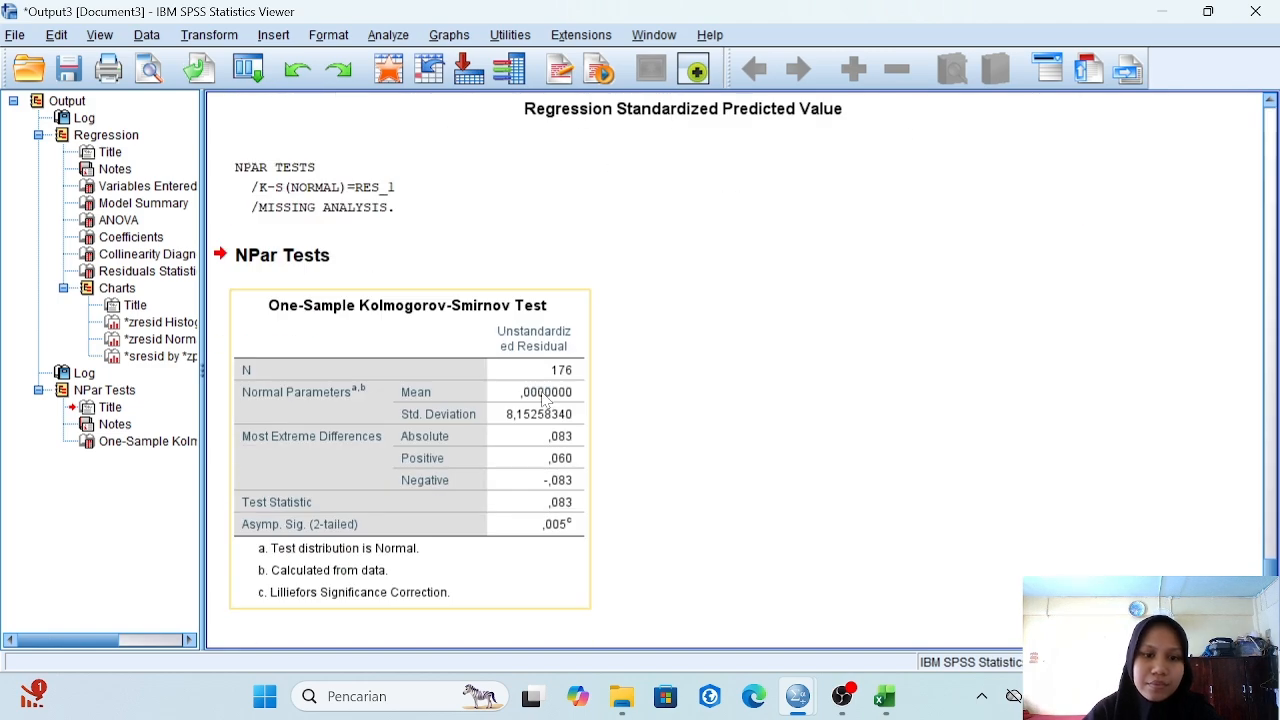
Step: Examine the shape of the regression standardized residual histogram against its normal curve
scroll(543, 398, "up", 15)
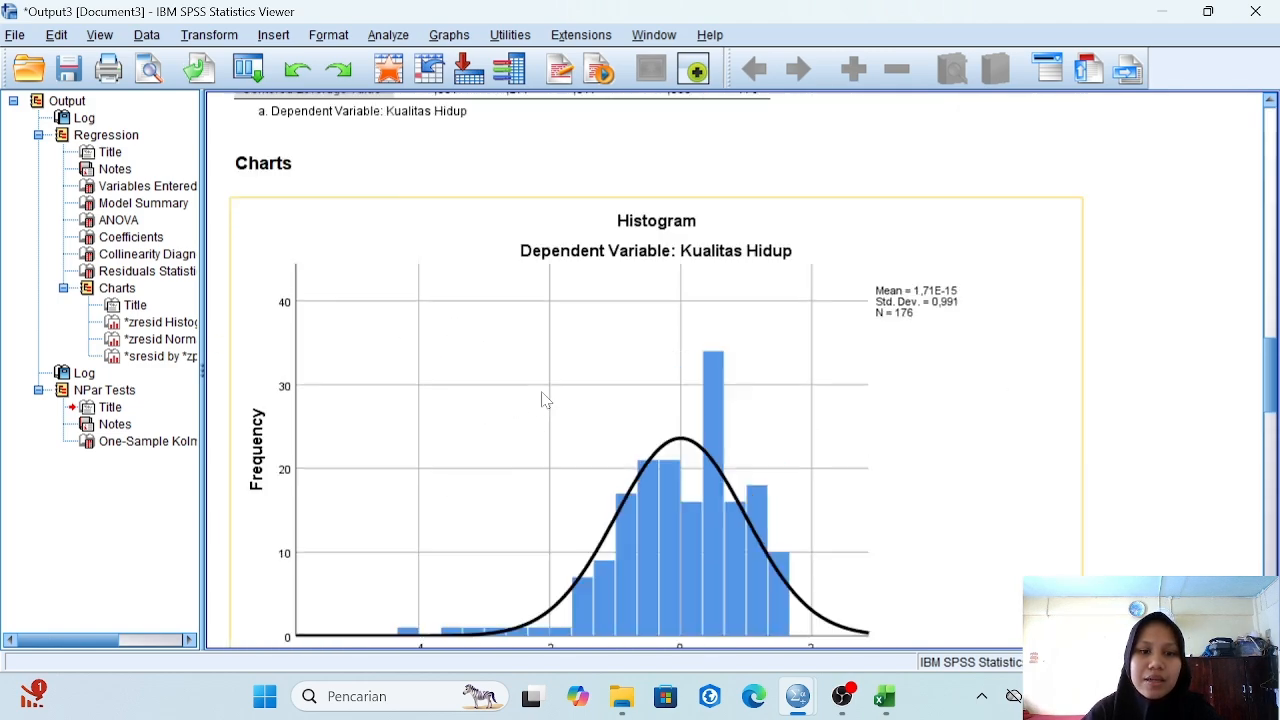
scroll(543, 398, "down", 5)
scroll(543, 398, "up", 7)
scroll(543, 398, "down", 3)
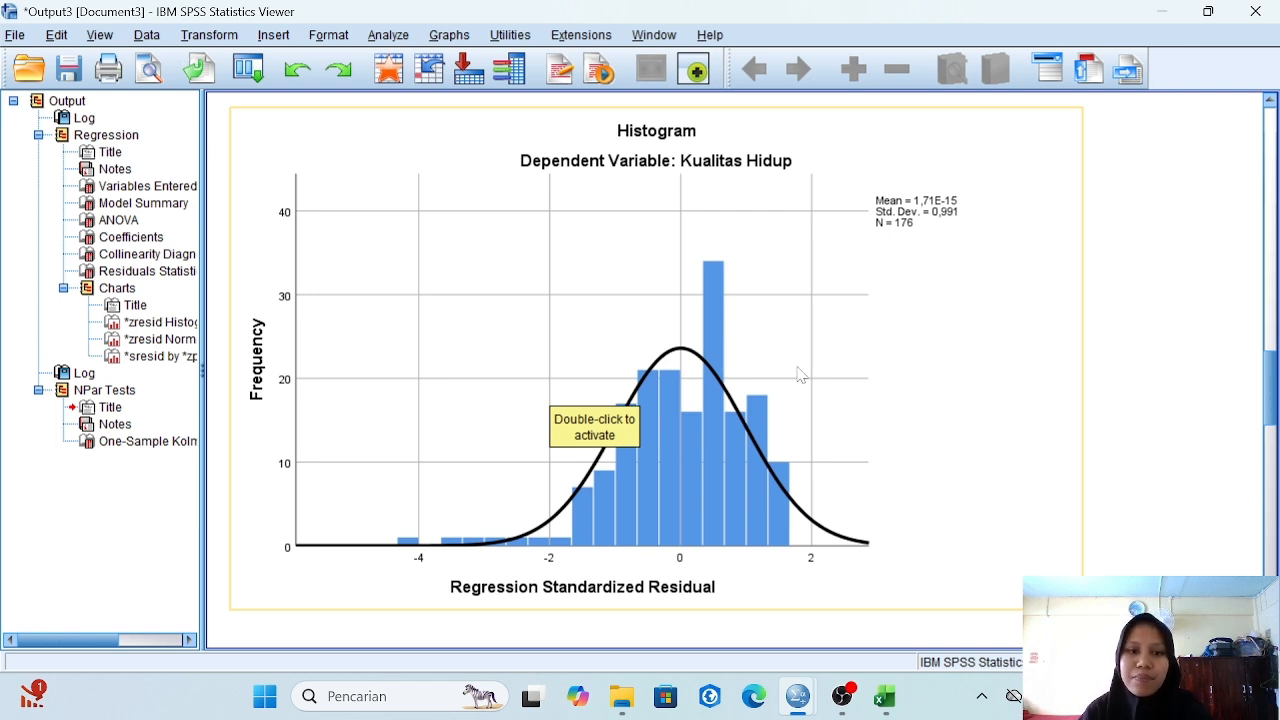
left_click(497, 455)
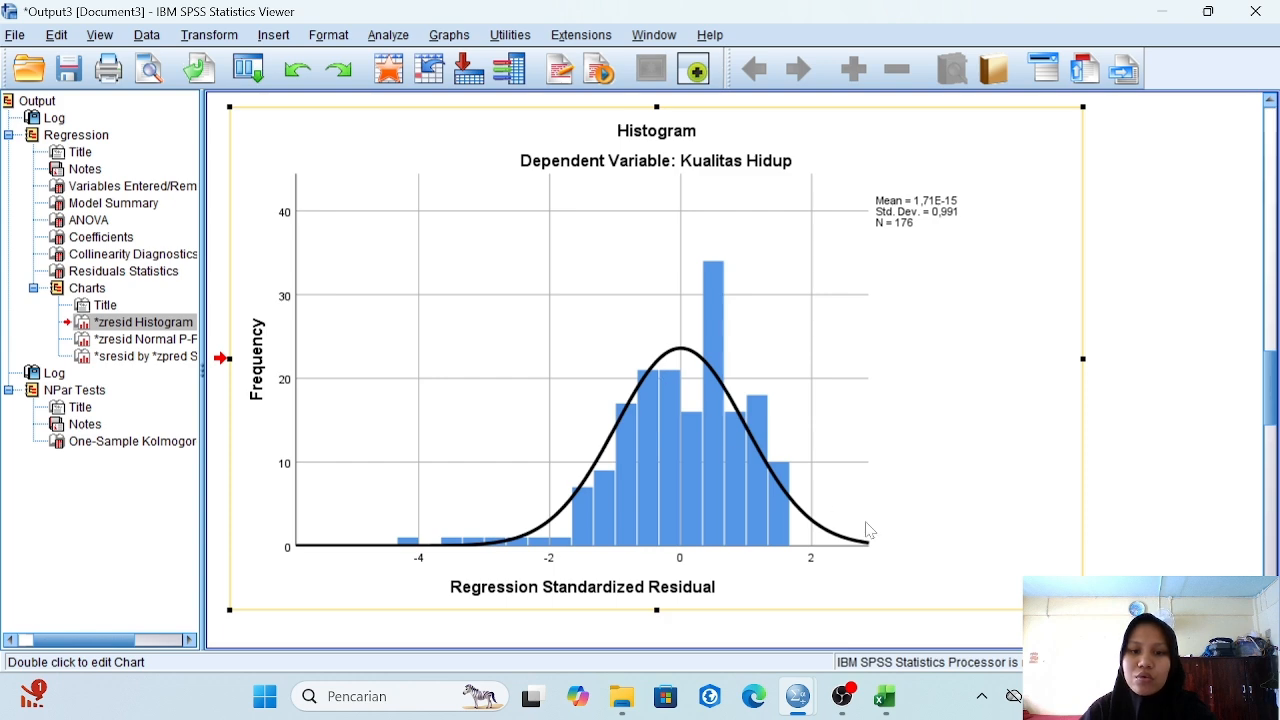
left_click(1228, 372)
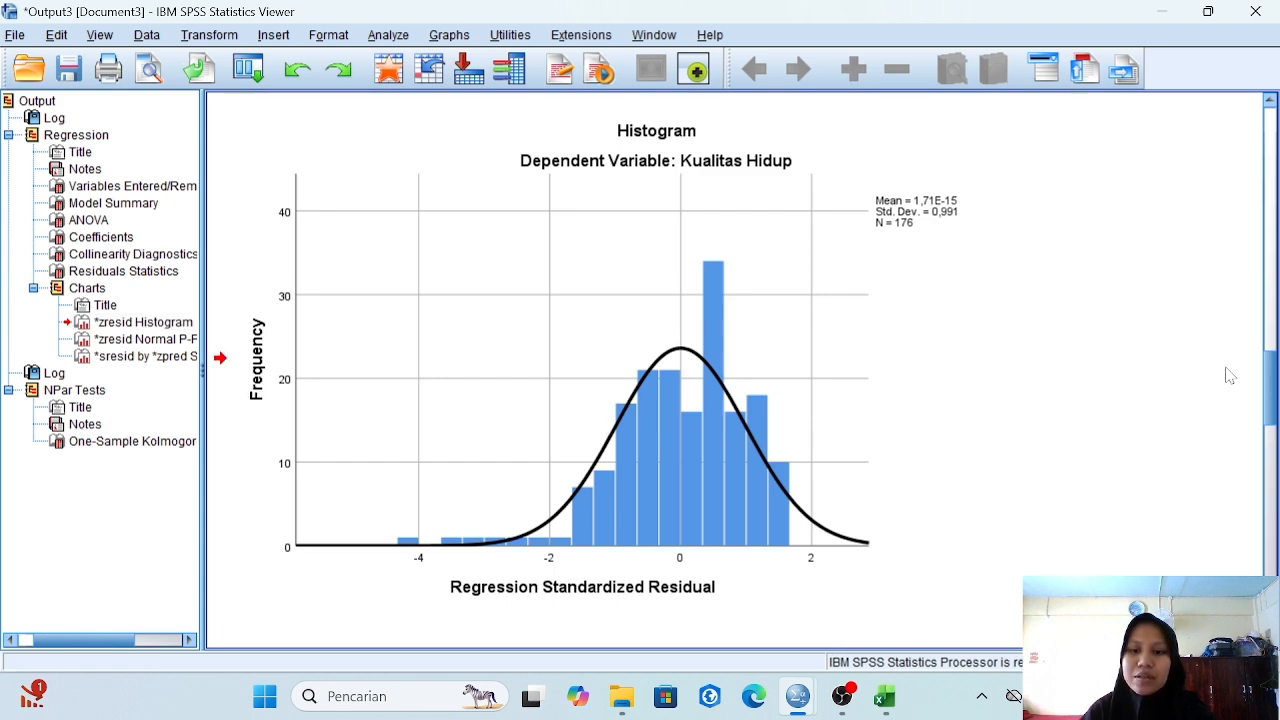
Step: Examine how closely the points in the normal P-P plot of the standardized residuals follow the diagonal
scroll(980, 388, "down", 2)
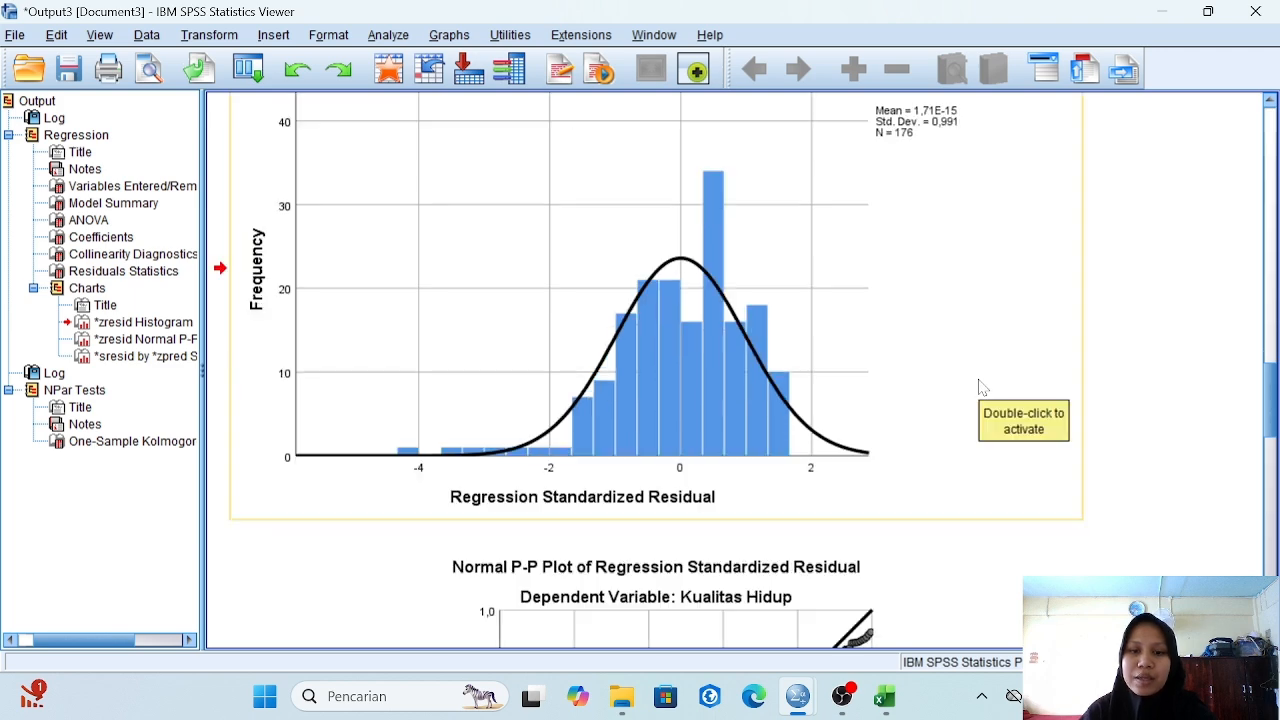
scroll(980, 388, "down", 5)
scroll(980, 388, "down", 7)
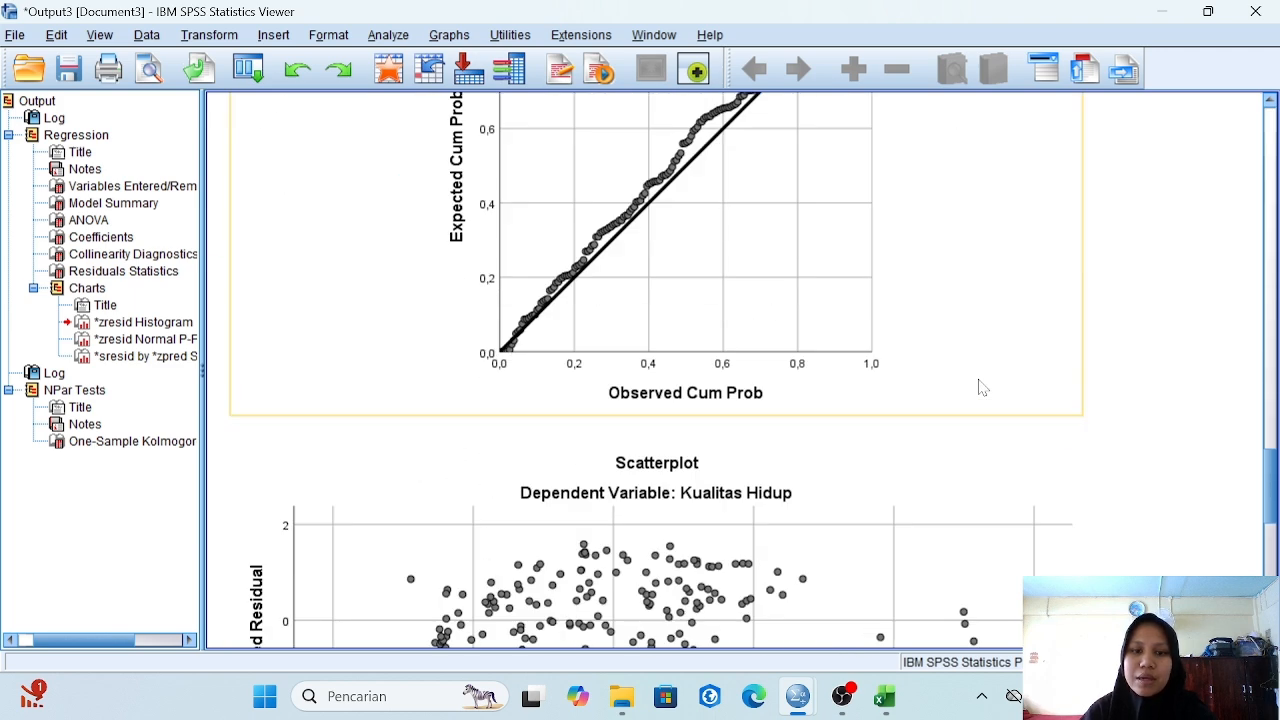
scroll(980, 388, "up", 4)
left_click(843, 451)
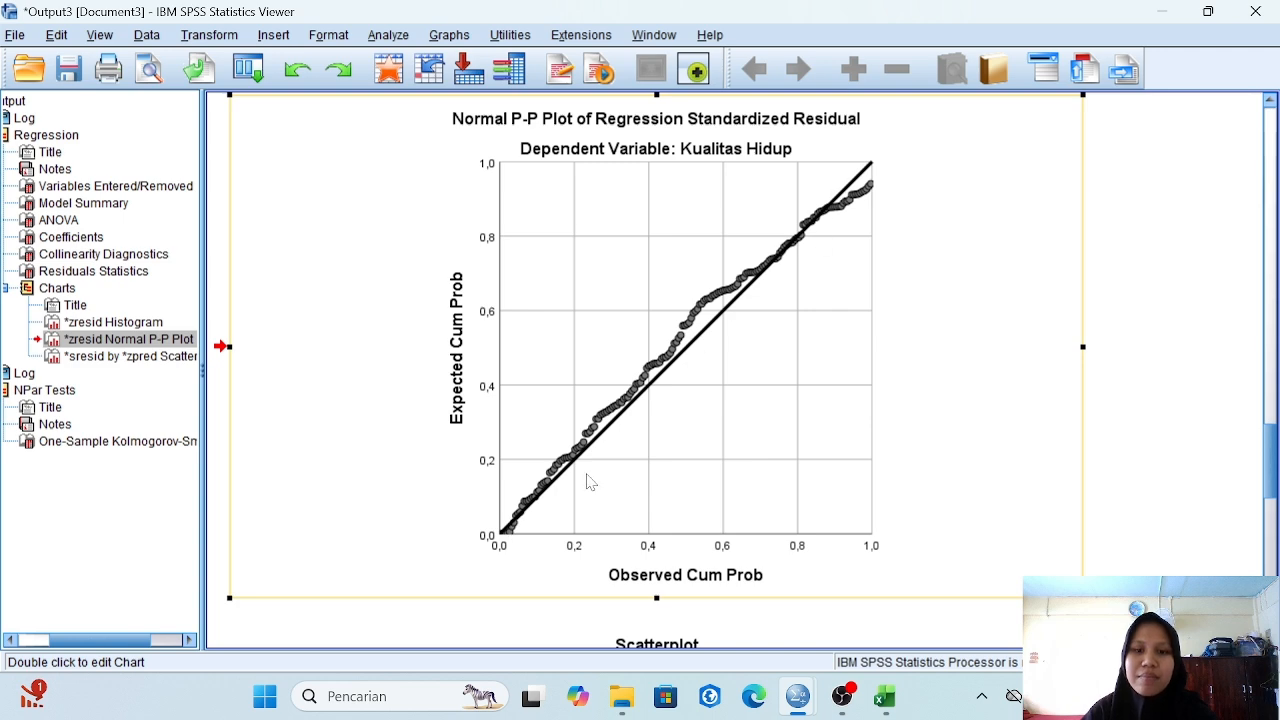
scroll(743, 449, "down", 2)
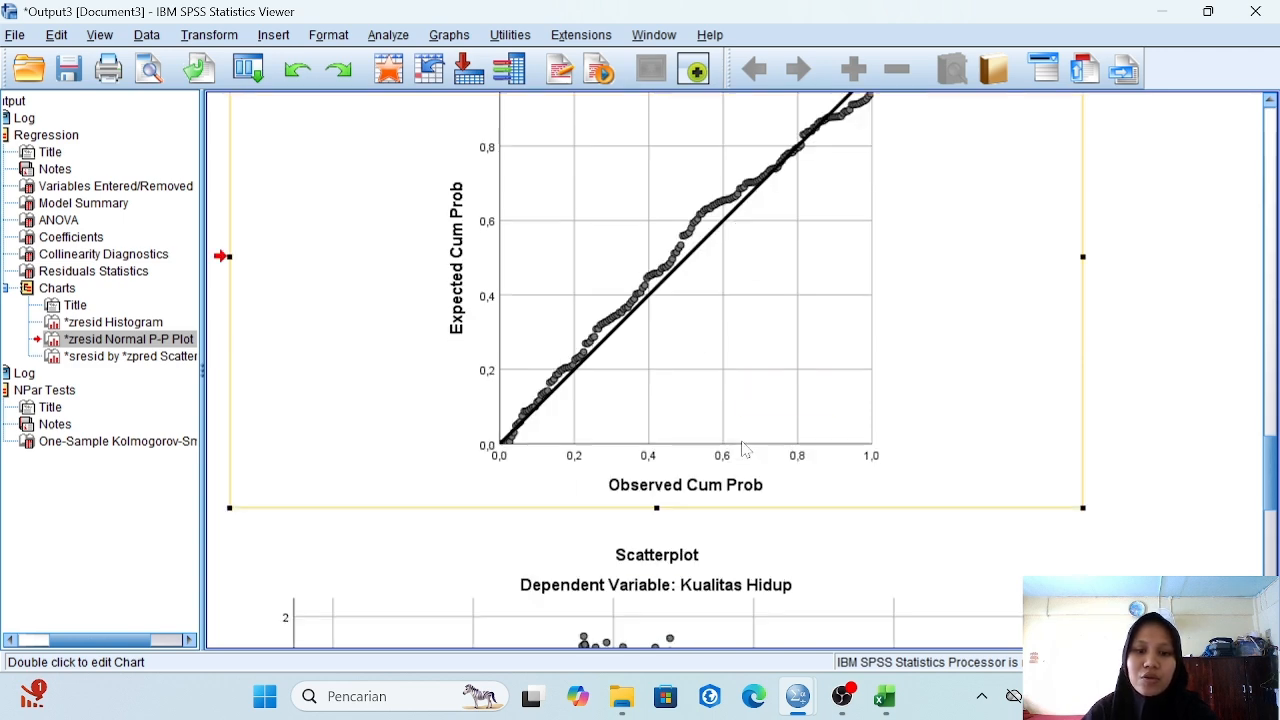
scroll(663, 343, "down", 6)
scroll(663, 322, "up", 5)
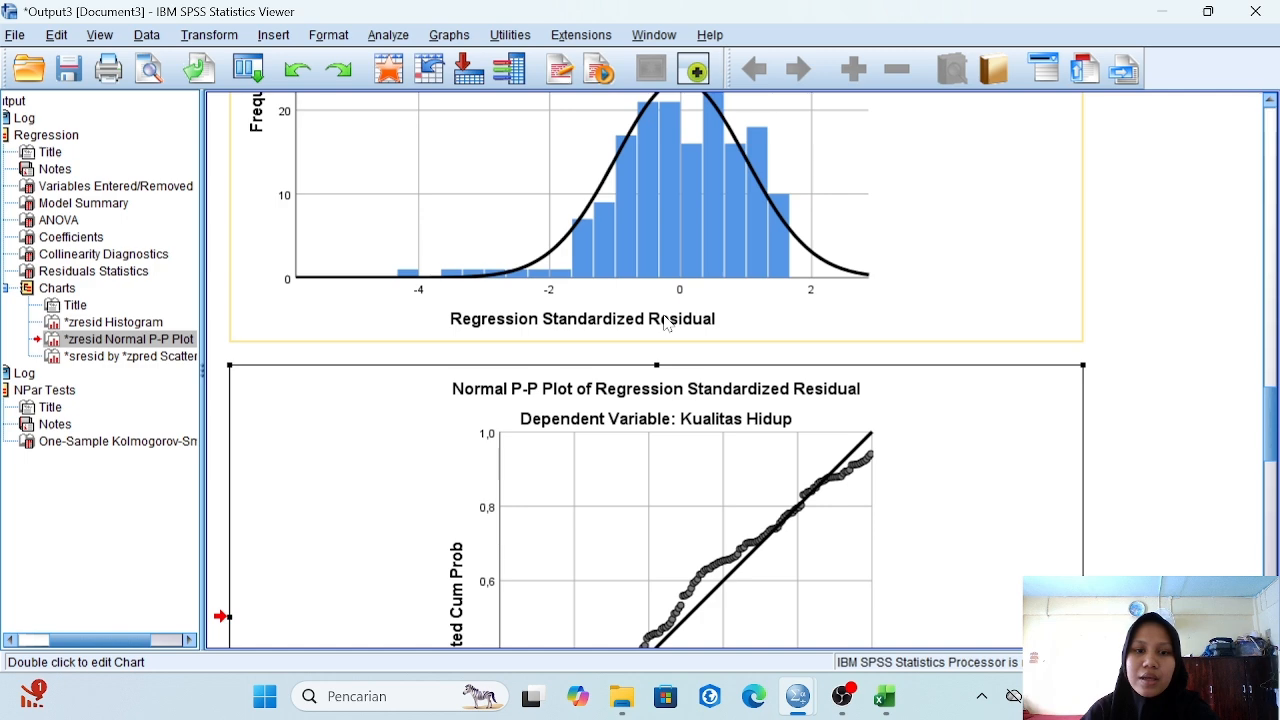
scroll(665, 322, "down", 2)
scroll(667, 322, "down", 3)
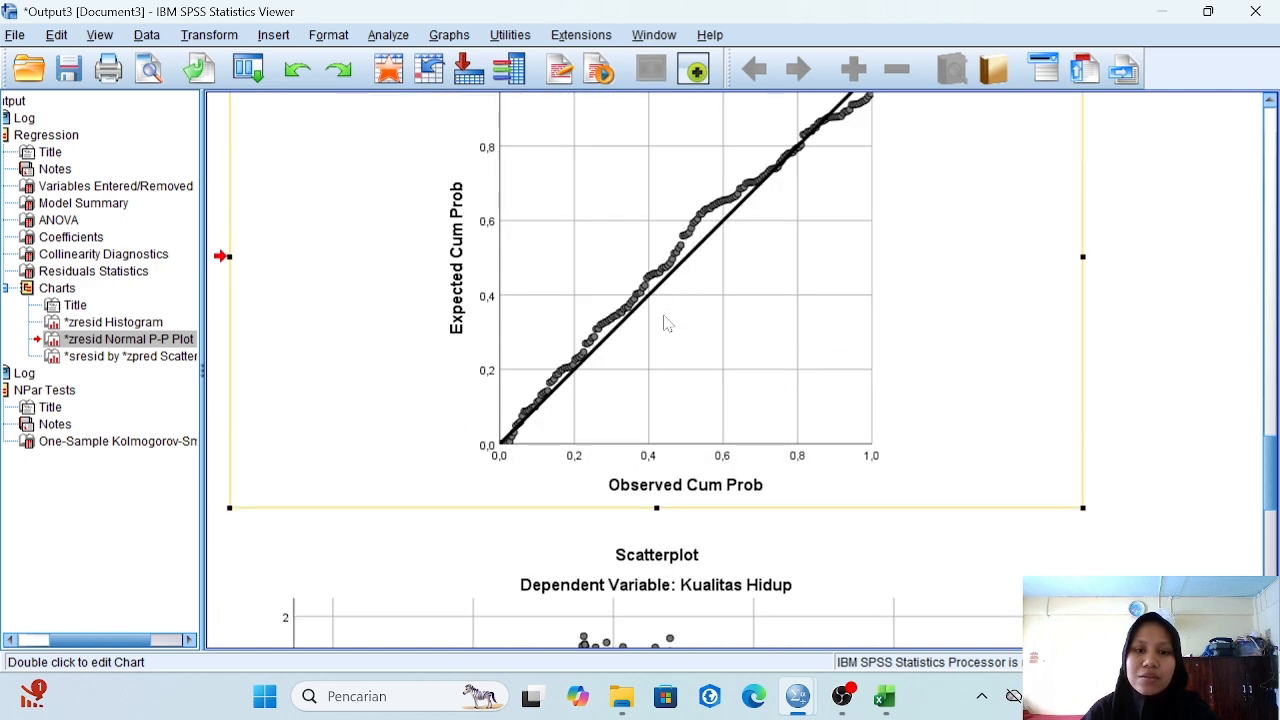
Step: Check the Asymp. Sig. (2-tailed) value in the One-Sample Kolmogorov-Smirnov Test table
scroll(667, 323, "down", 14)
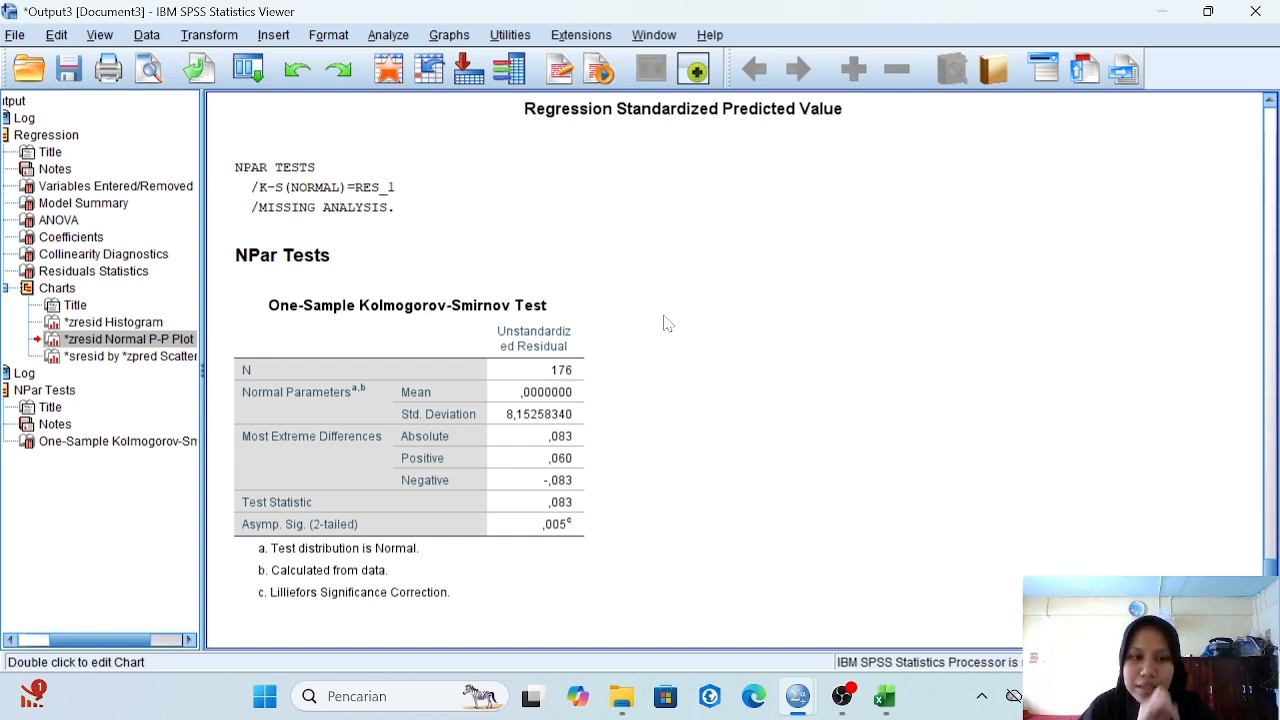
left_click(401, 348)
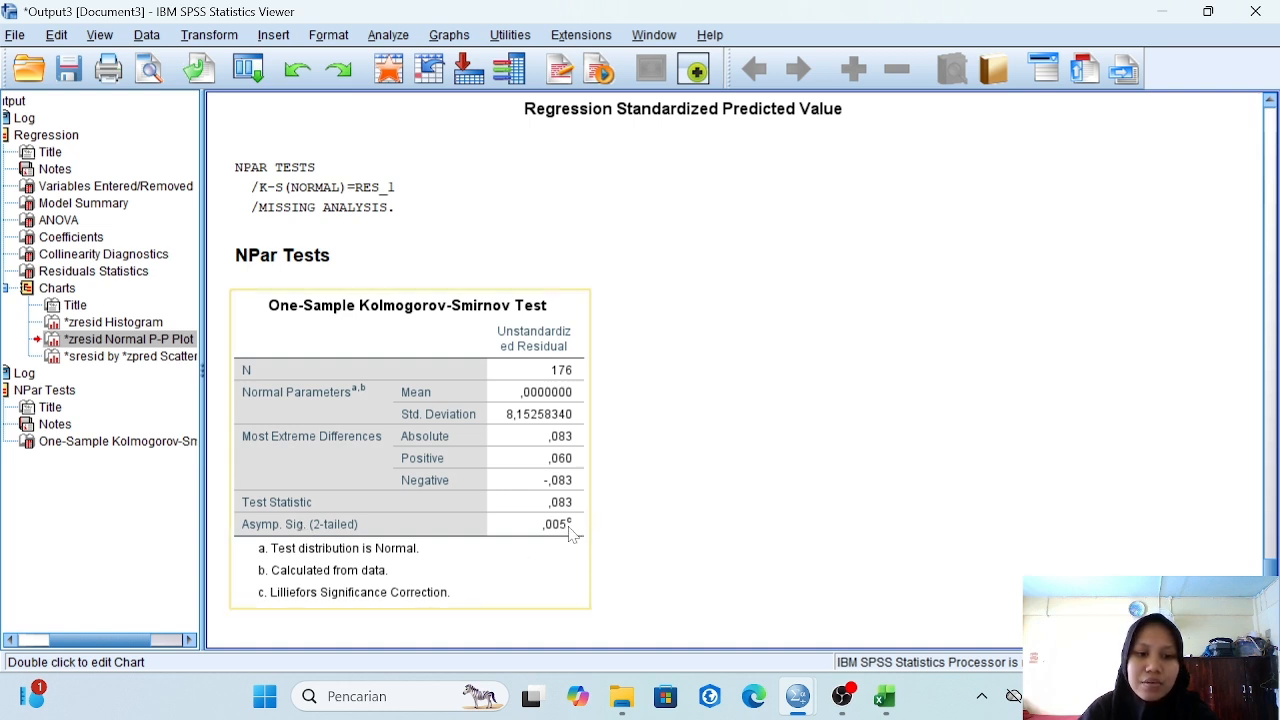
left_click(571, 535)
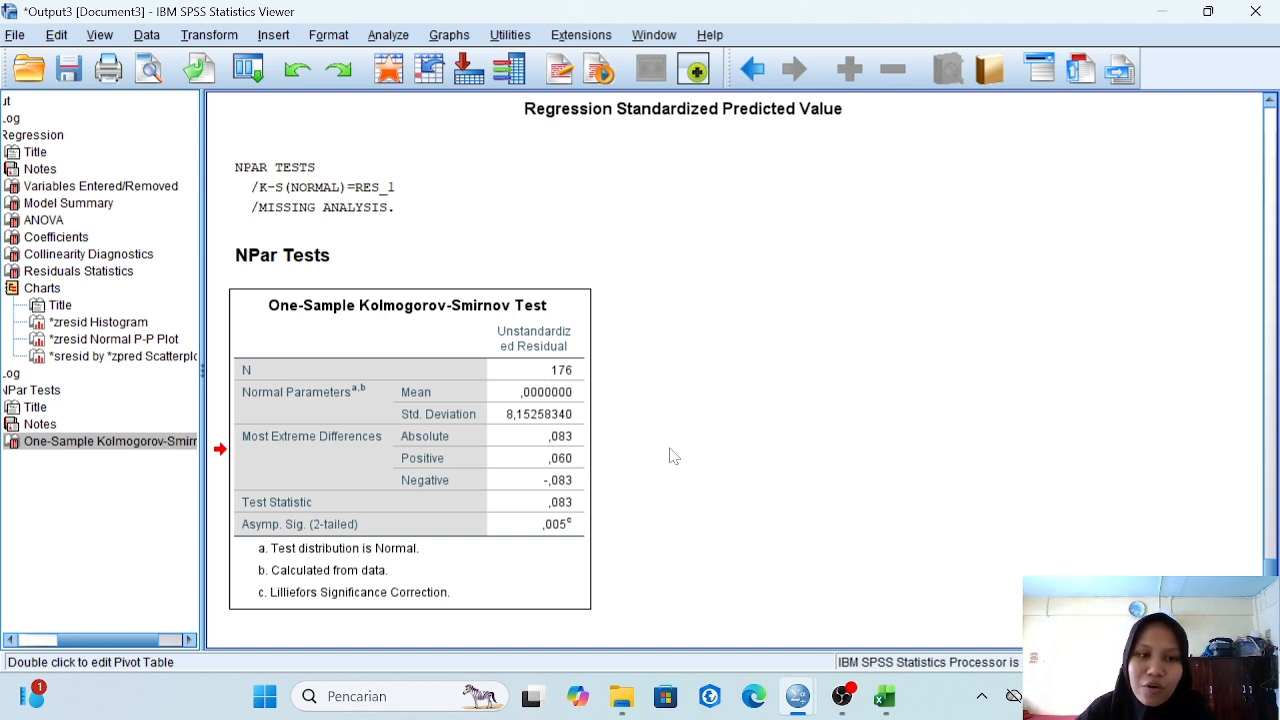
Step: Review the tolerance and VIF values of the three predictors in the regression Coefficients table to assess multicollinearity
scroll(674, 456, "up", 3)
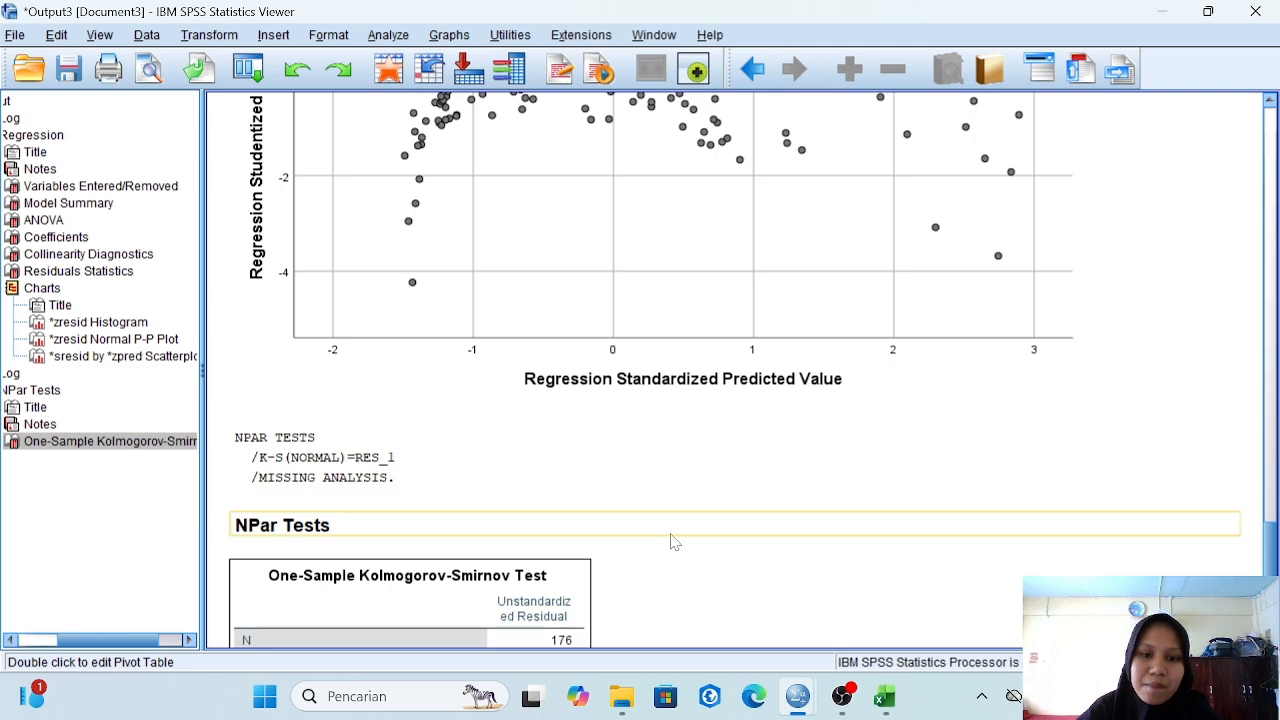
scroll(674, 541, "up", 3)
scroll(674, 541, "up", 13)
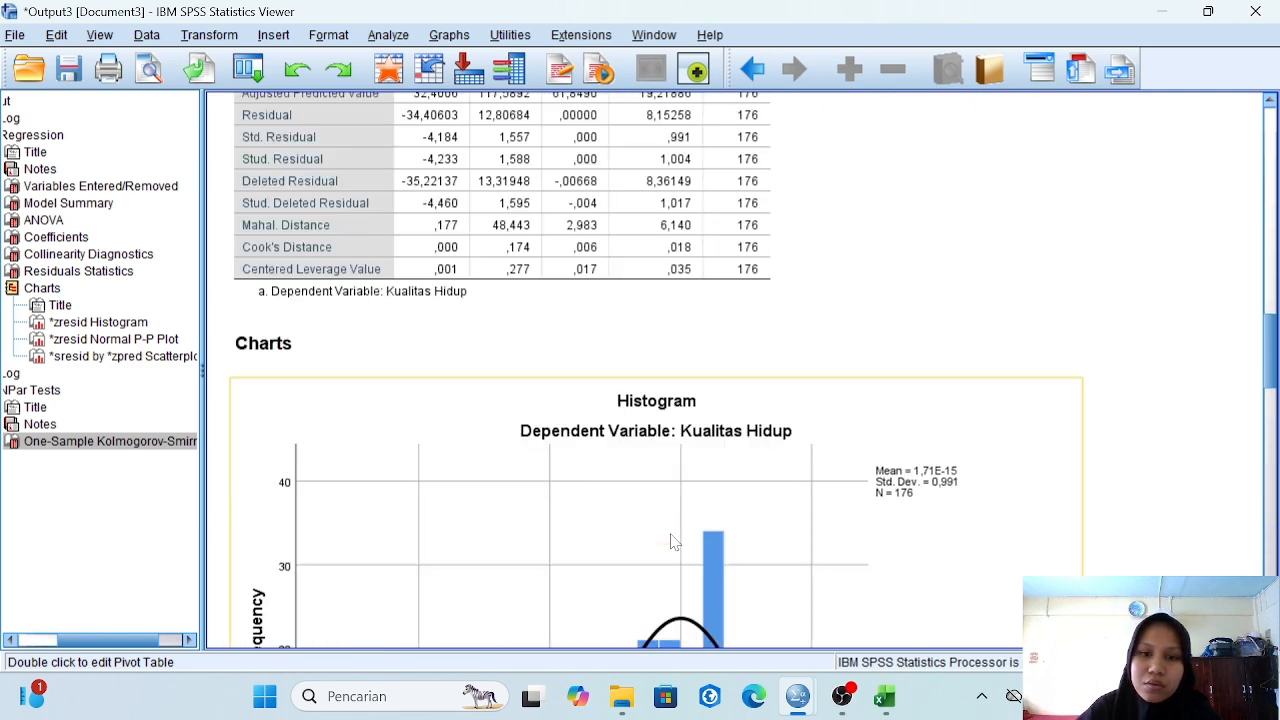
scroll(808, 333, "up", 5)
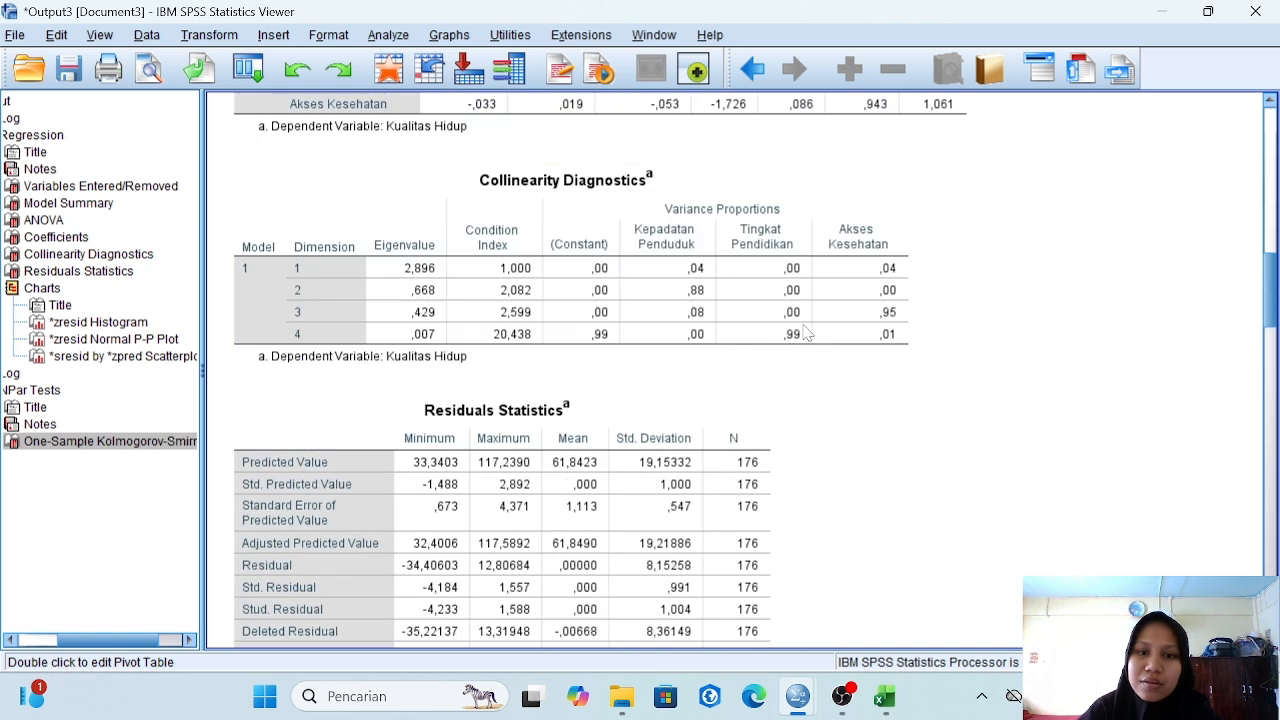
scroll(808, 333, "down", 6)
scroll(808, 333, "up", 5)
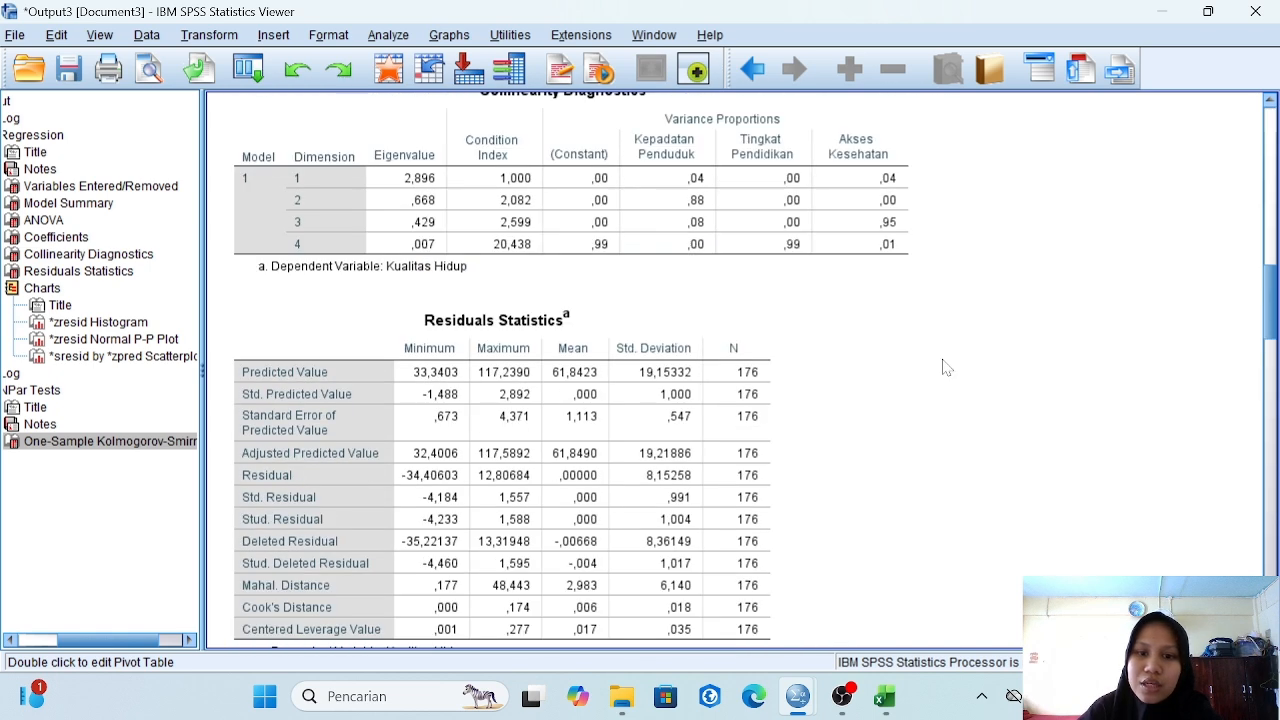
scroll(945, 366, "down", 5)
scroll(945, 366, "up", 4)
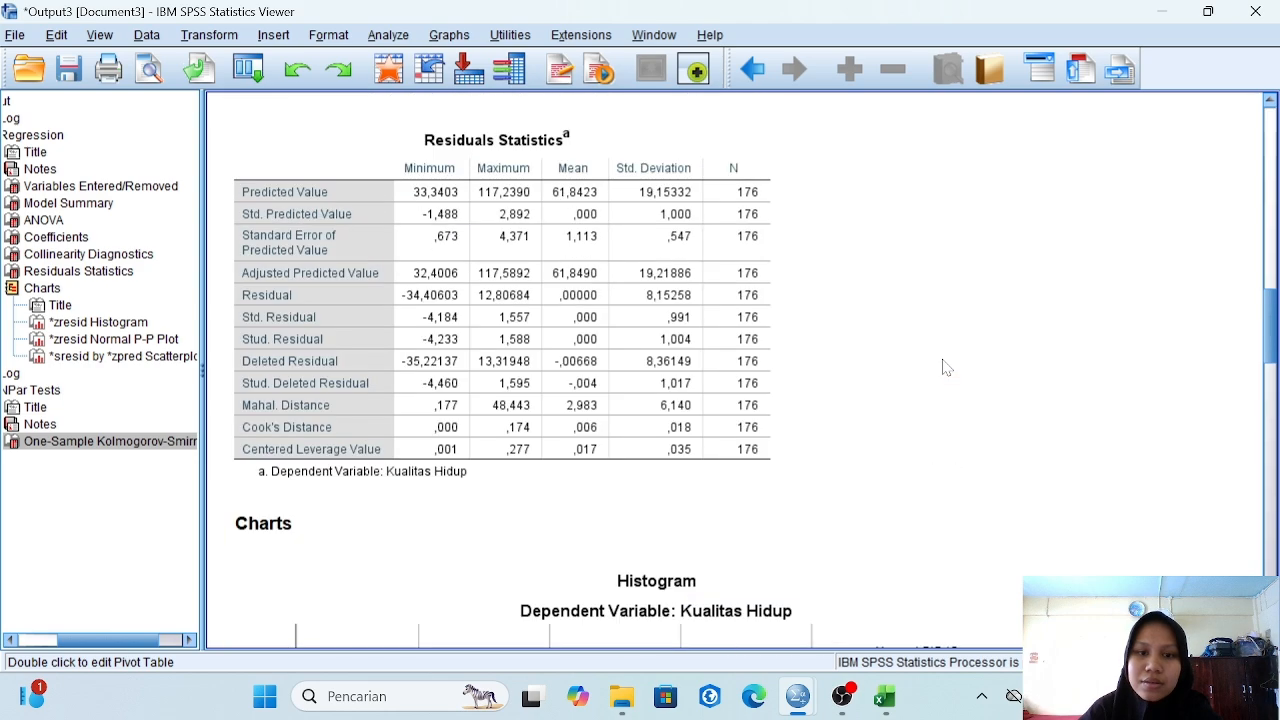
scroll(843, 418, "up", 3)
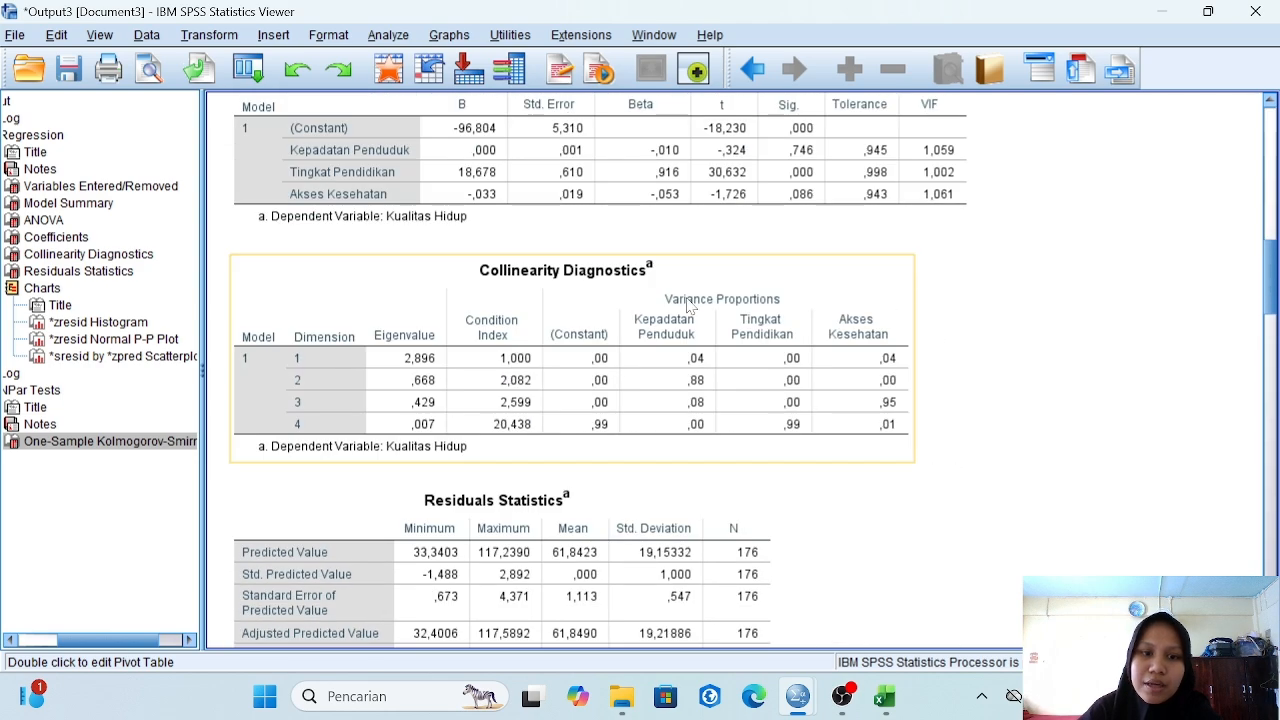
scroll(688, 305, "up", 4)
scroll(955, 416, "down", 2)
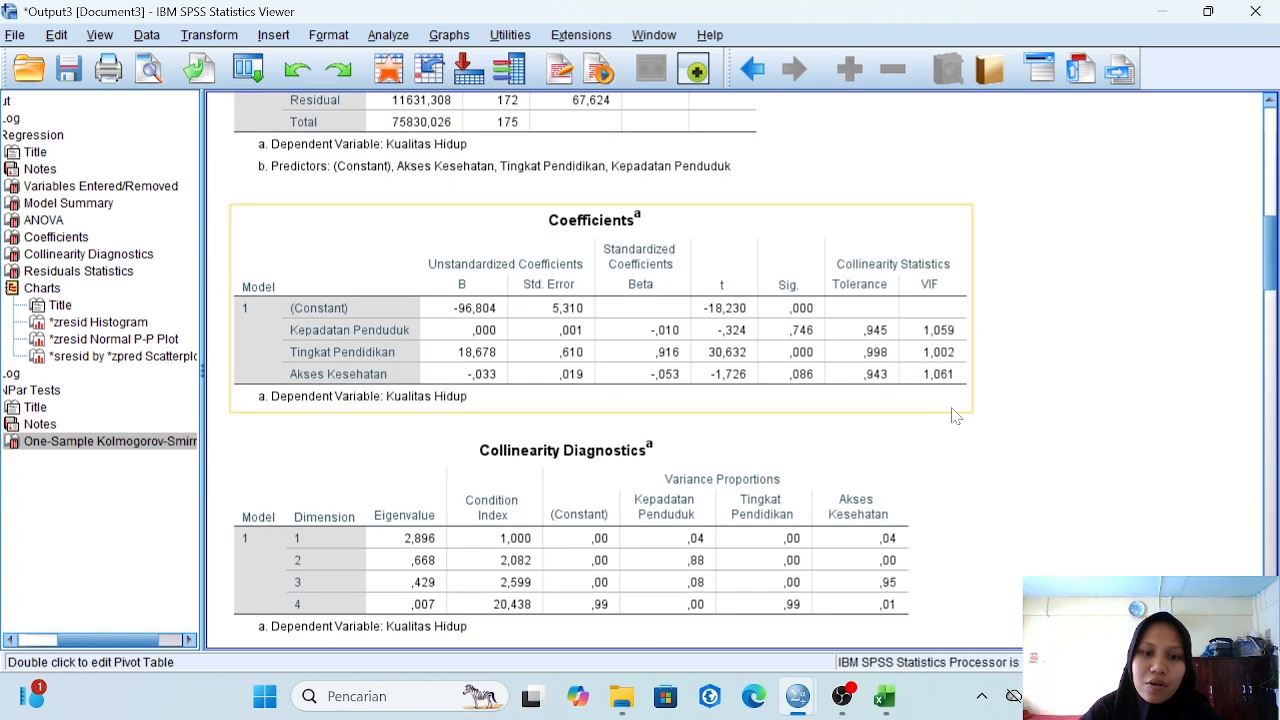
left_click(812, 368)
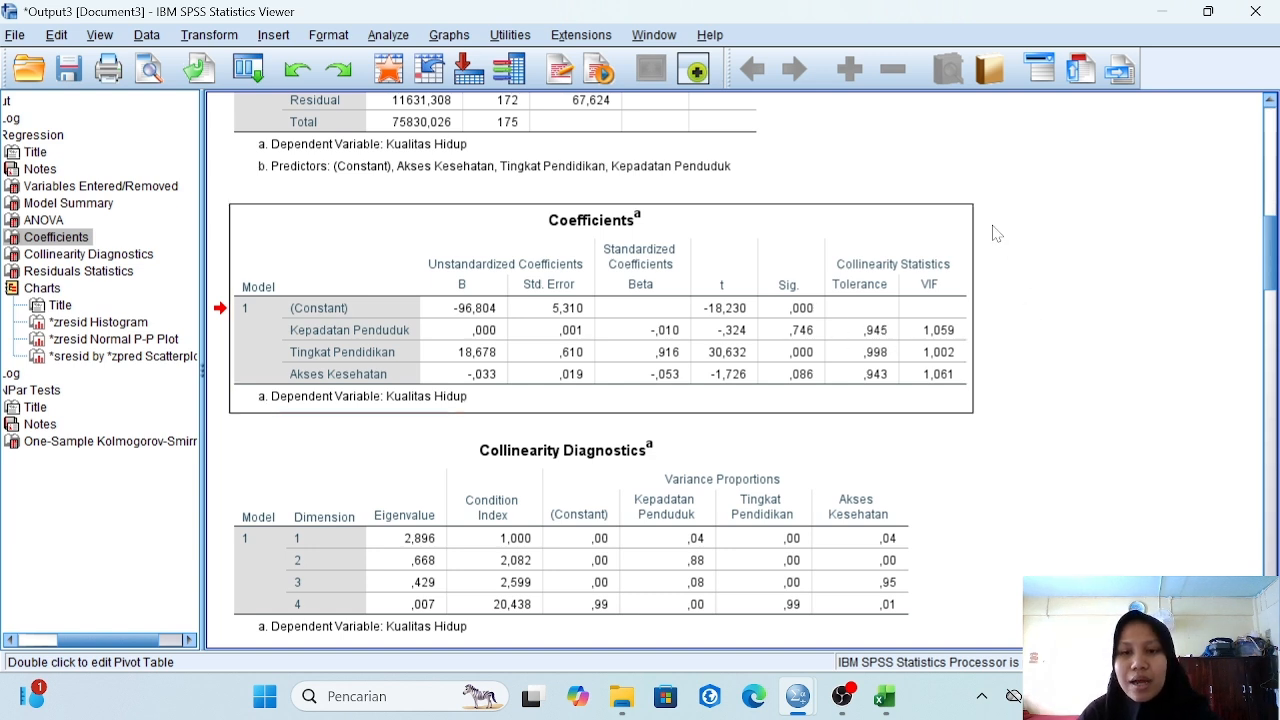
scroll(978, 190, "up", 3)
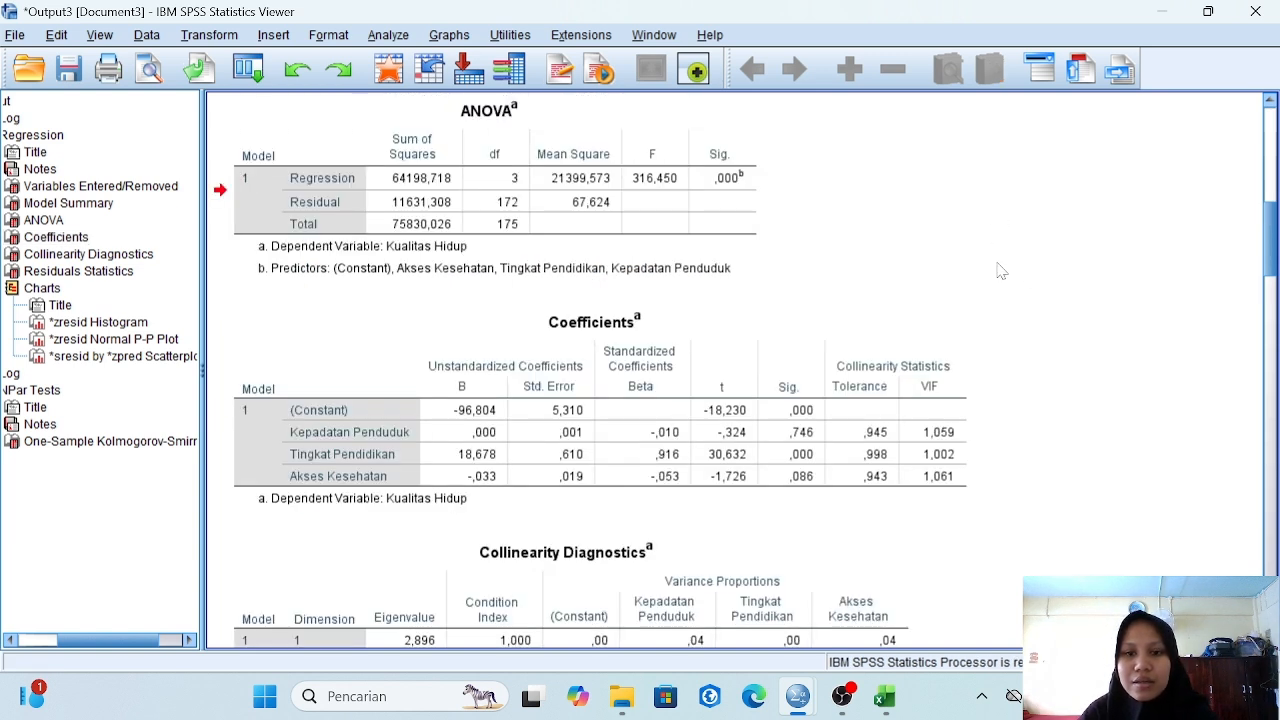
scroll(970, 375, "down", 5)
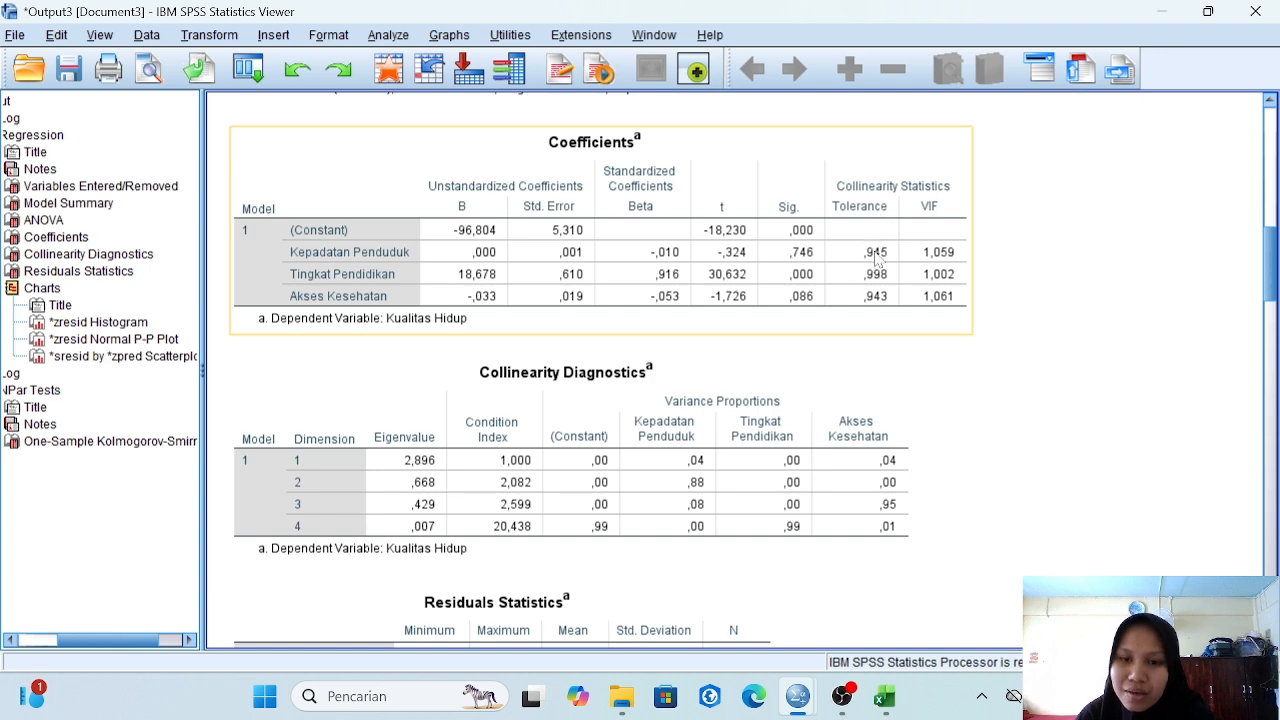
left_click(714, 303)
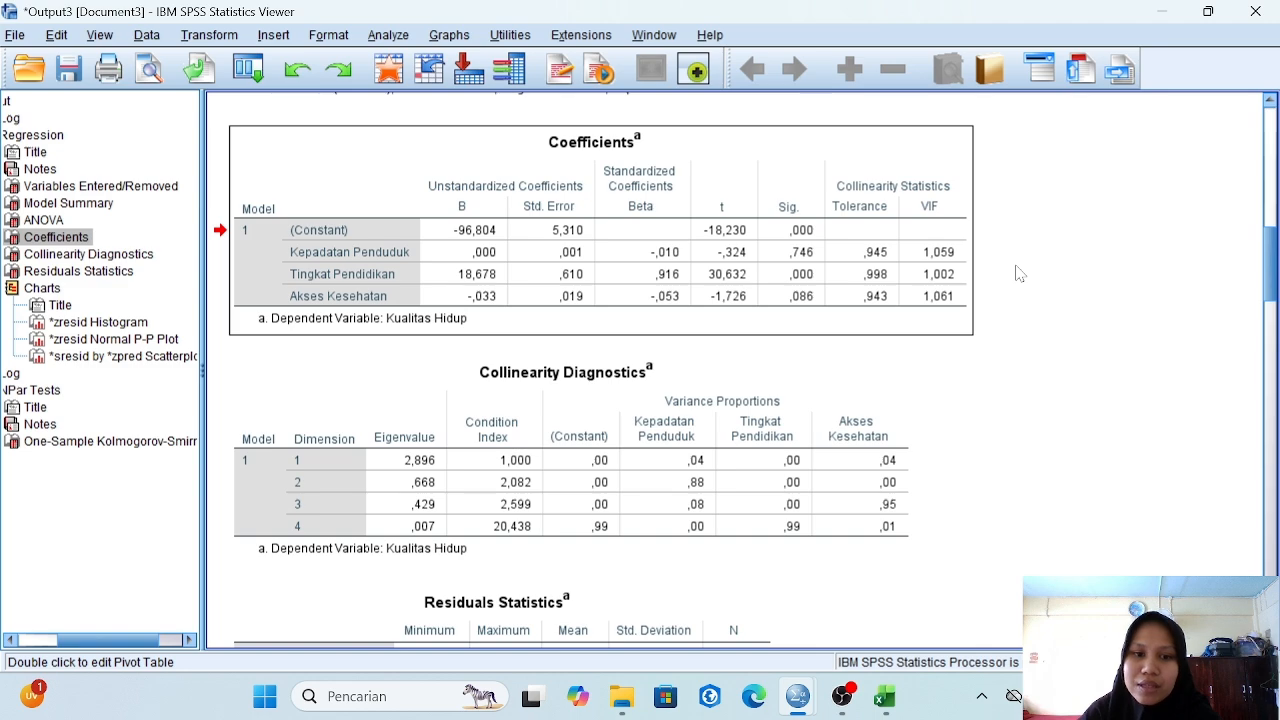
scroll(1019, 273, "down", 3)
scroll(1019, 273, "down", 2)
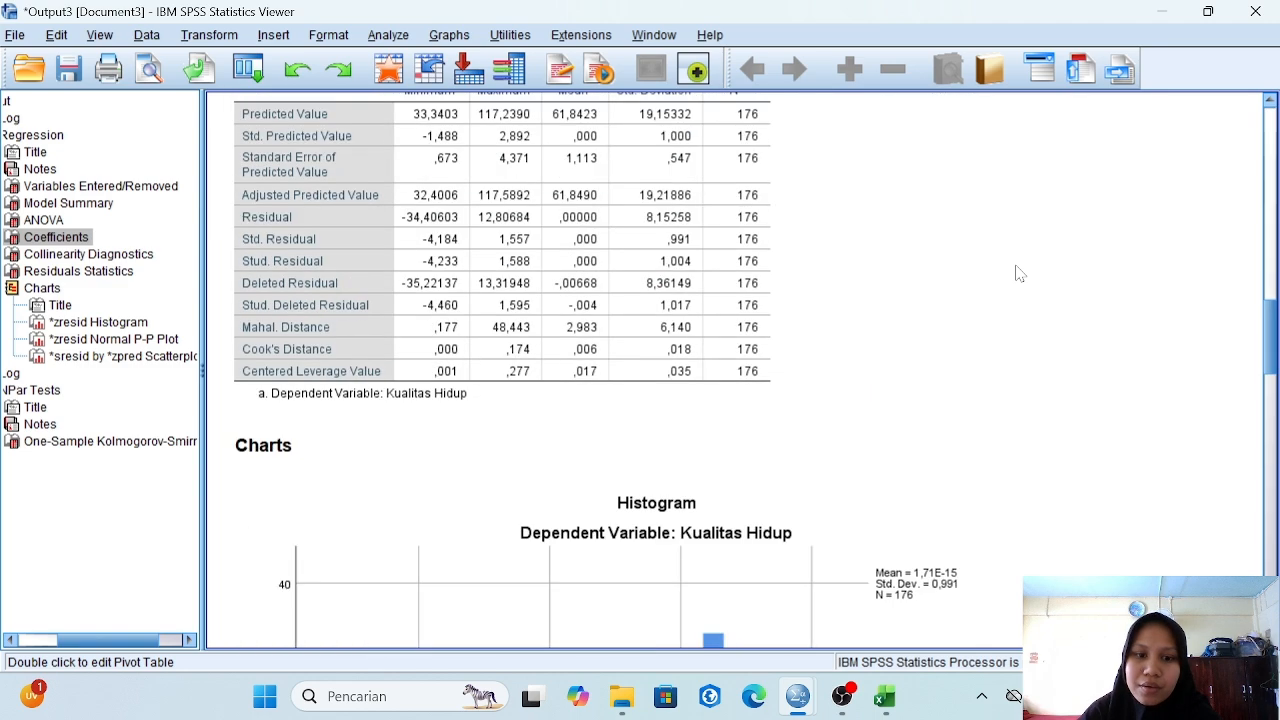
Step: Examine the scatterplot of studentized residuals against standardized predicted values for a pattern that would indicate heteroscedasticity
scroll(1019, 273, "down", 7)
scroll(1019, 273, "up", 10)
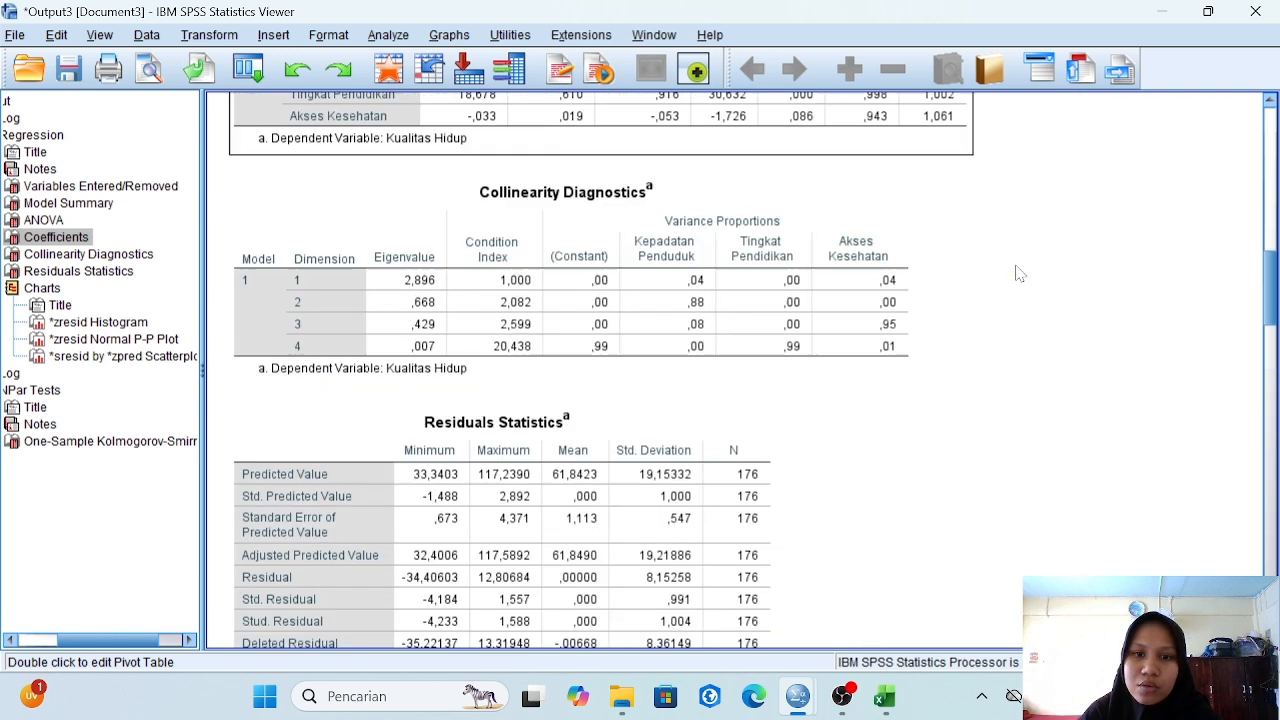
scroll(1019, 273, "up", 4)
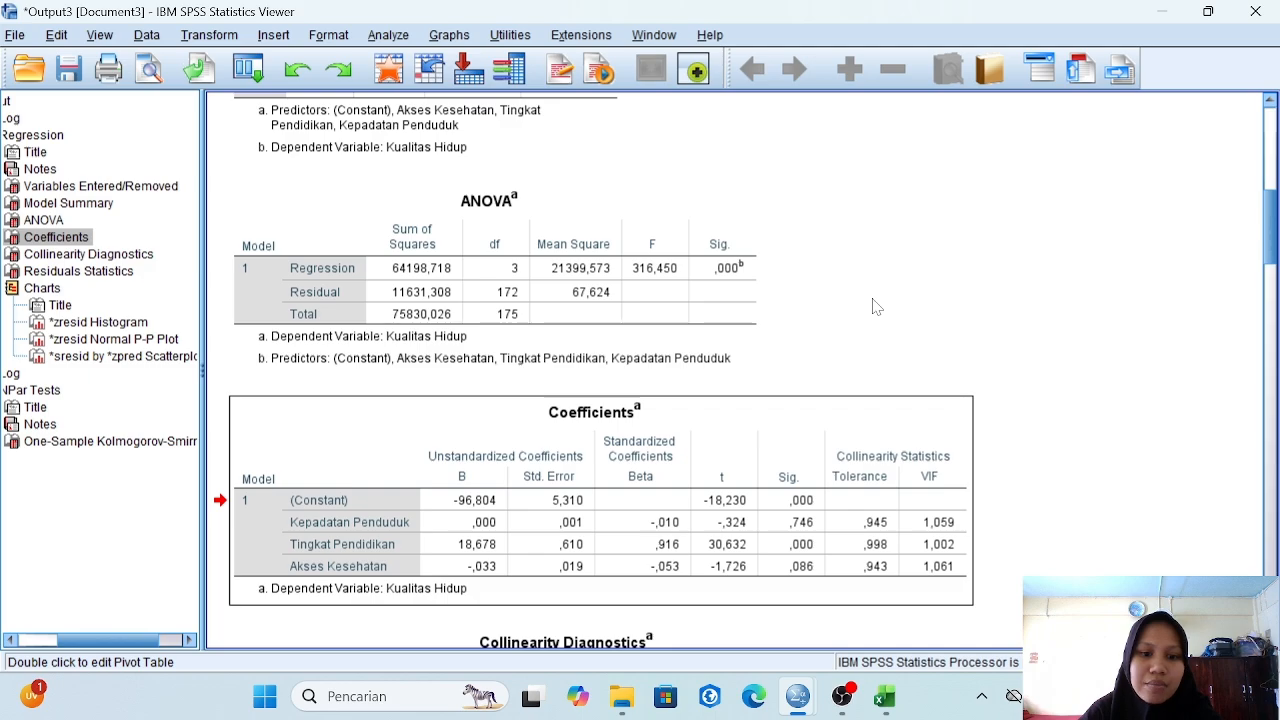
scroll(872, 306, "down", 10)
scroll(872, 306, "down", 10)
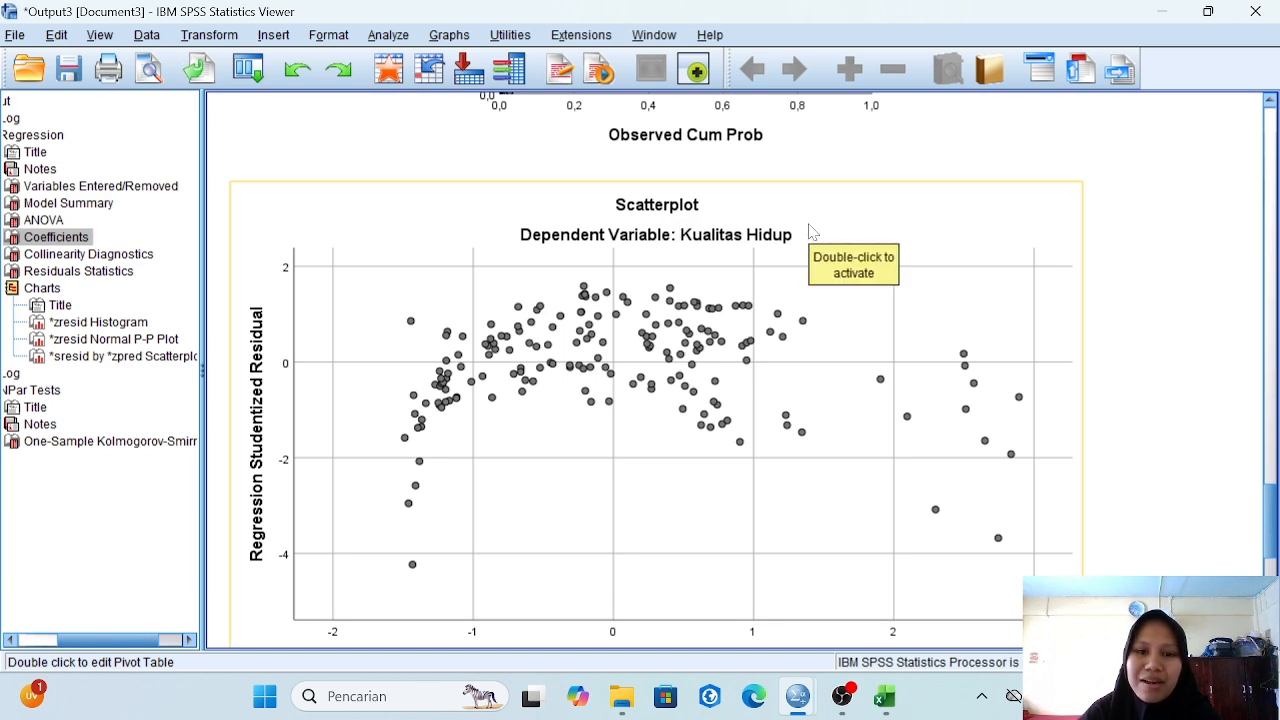
scroll(812, 232, "down", 3)
scroll(812, 232, "up", 4)
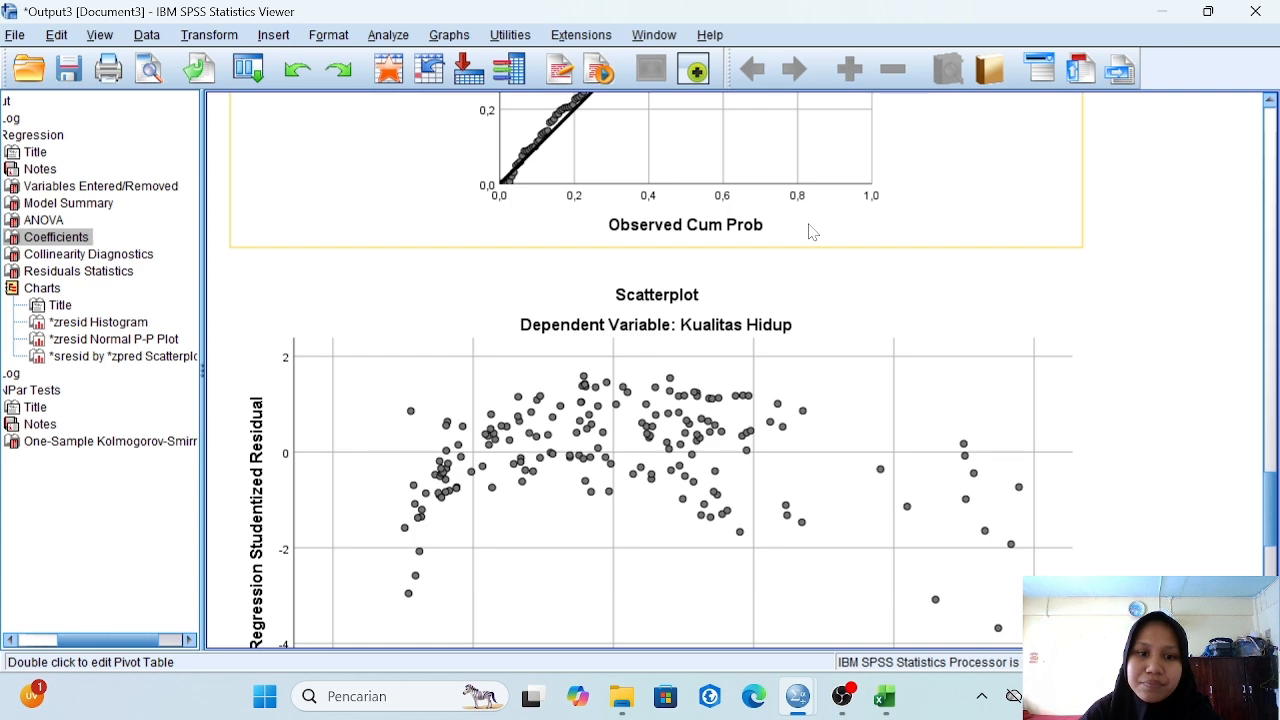
scroll(812, 232, "down", 1)
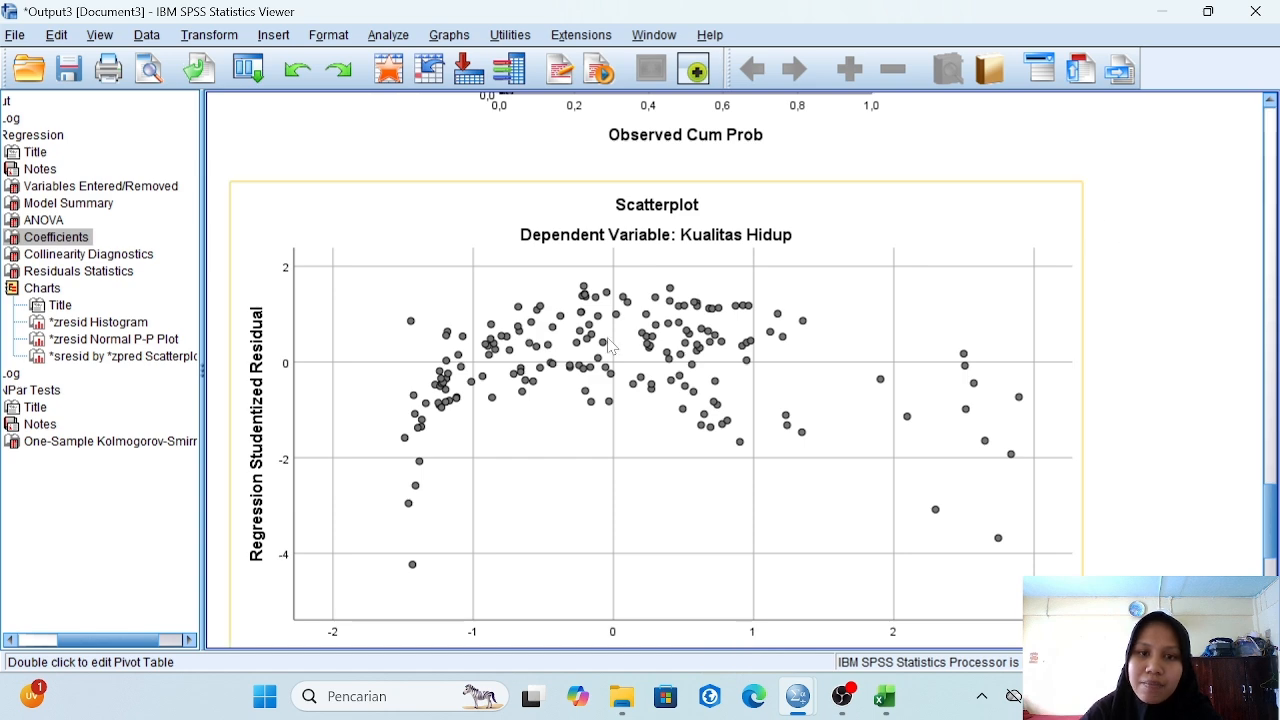
left_click(609, 306)
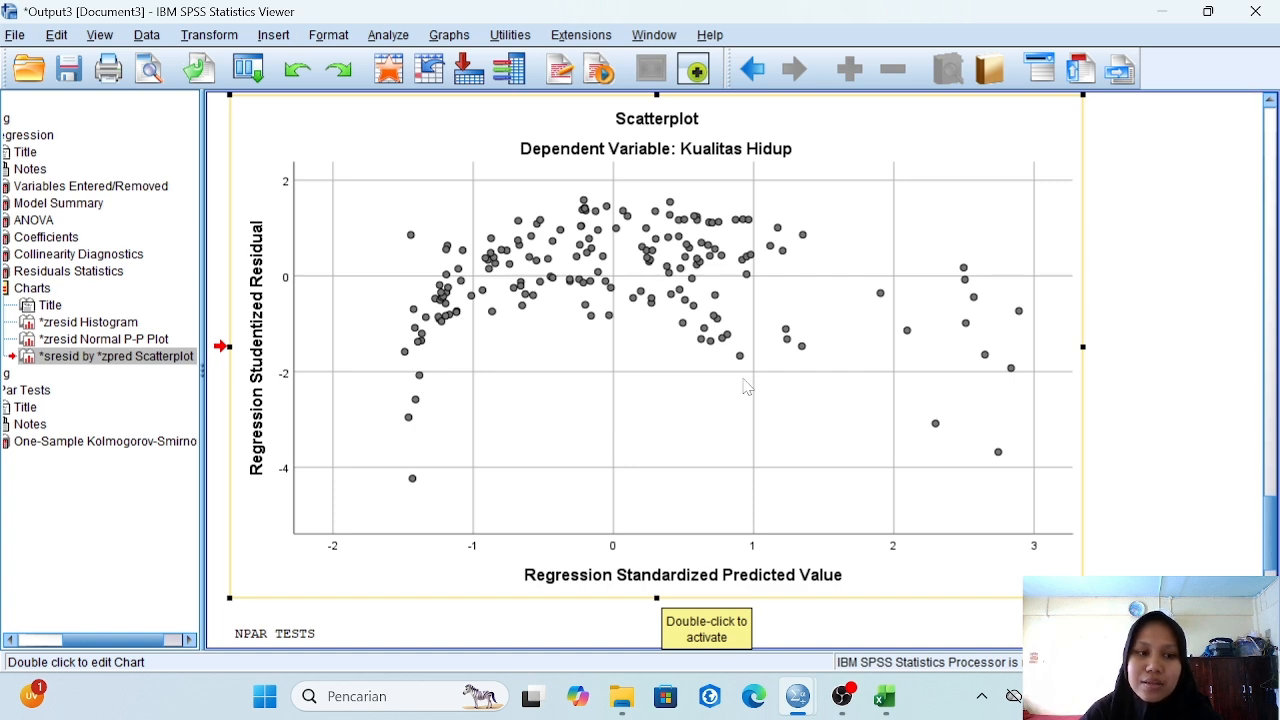
scroll(745, 387, "up", 2)
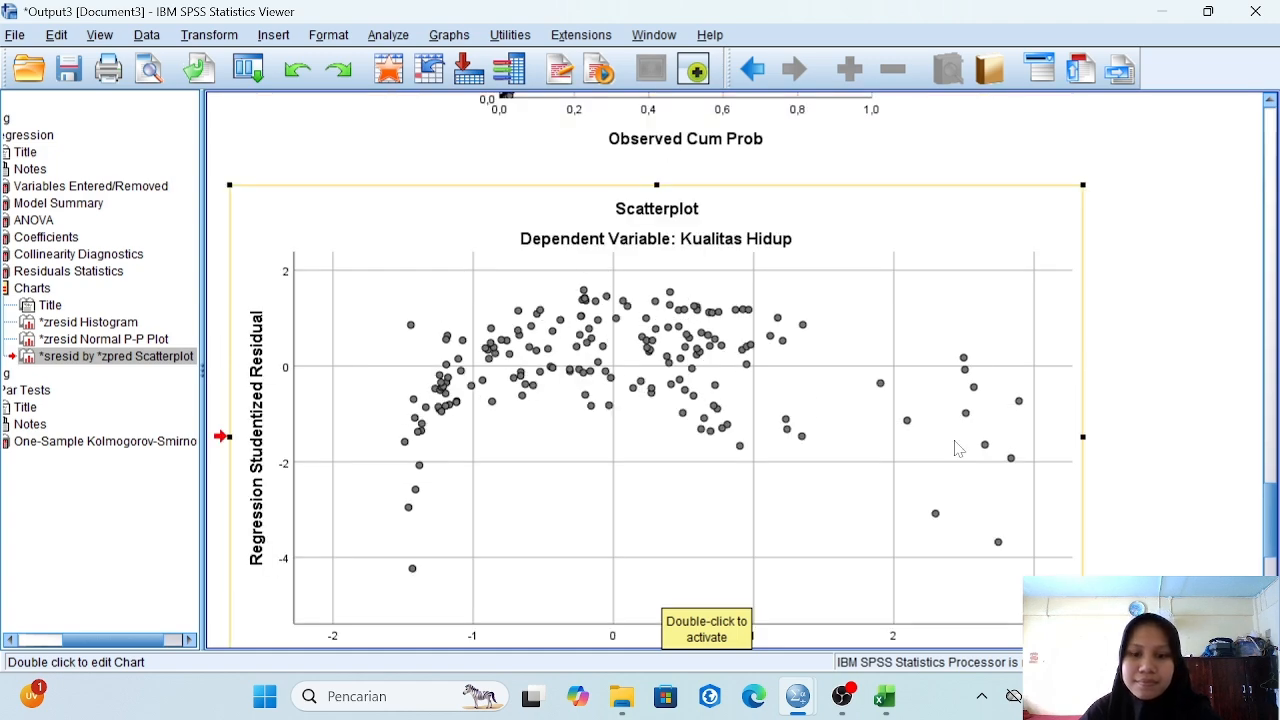
scroll(762, 470, "down", 2)
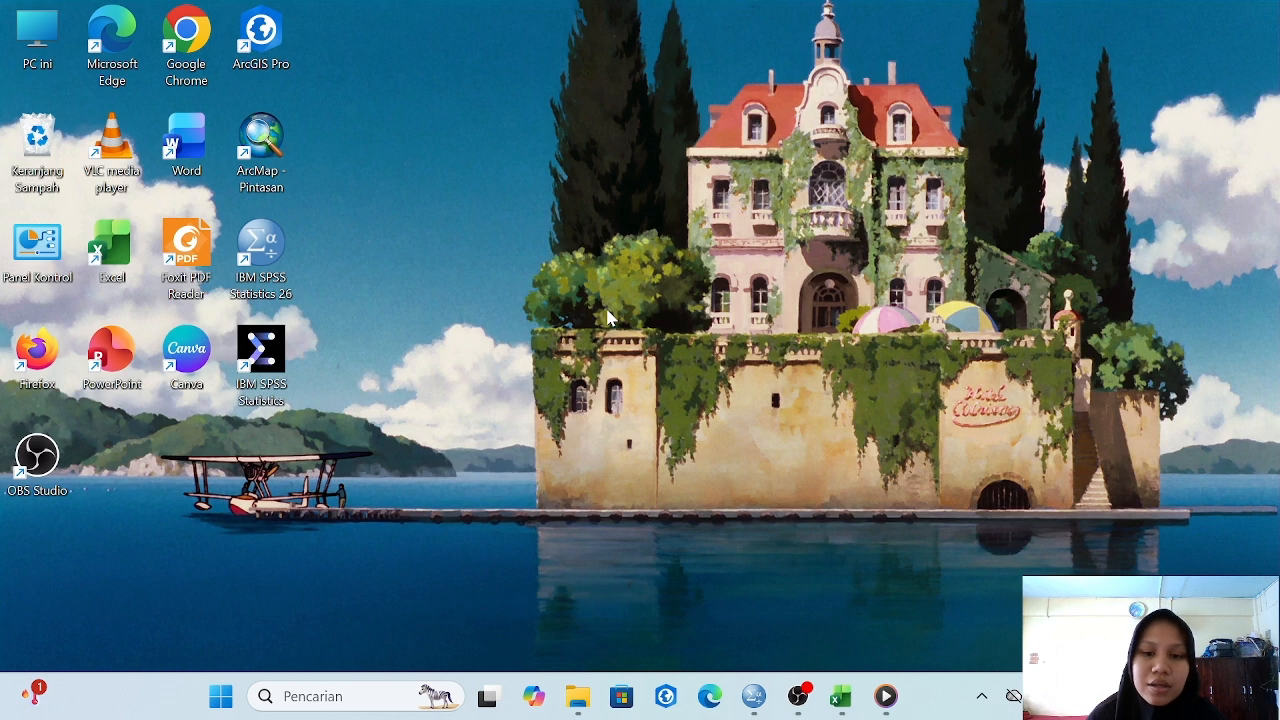
Step: Switch to the SPSS Data Editor and review the labels and measurement levels of variables X1, X2, X3 and Y
left_click(754, 696)
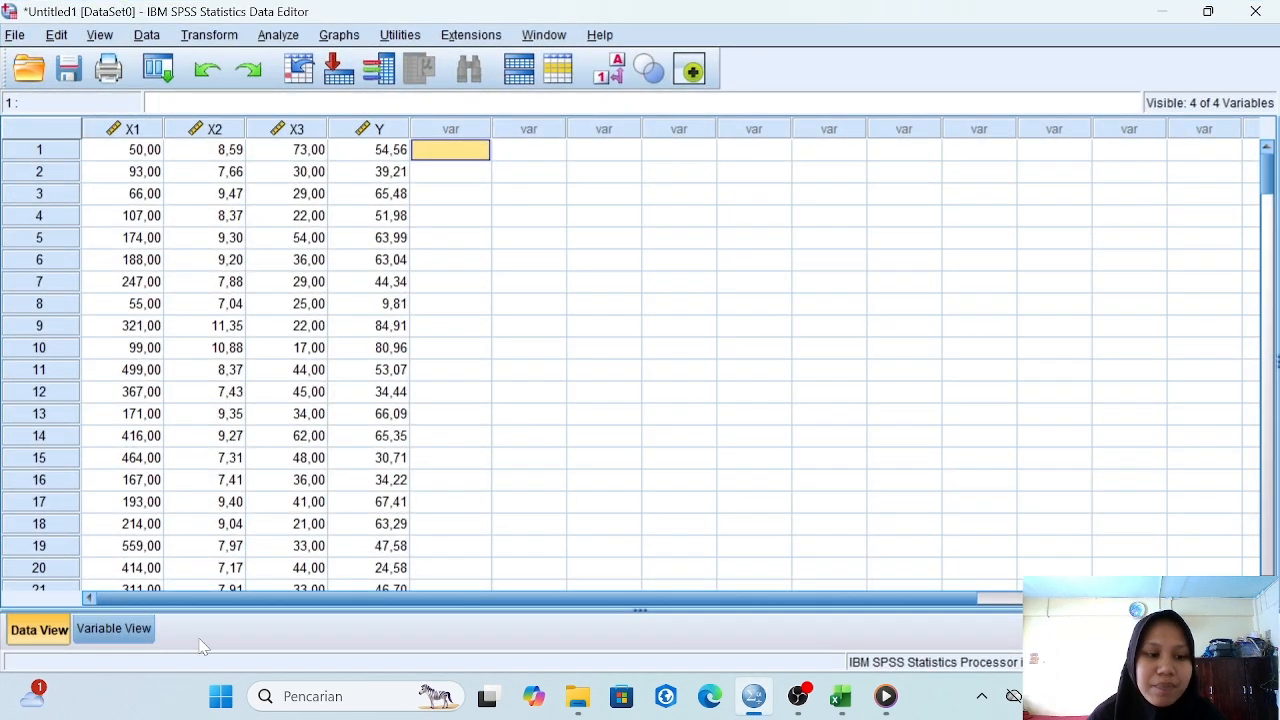
left_click(100, 630)
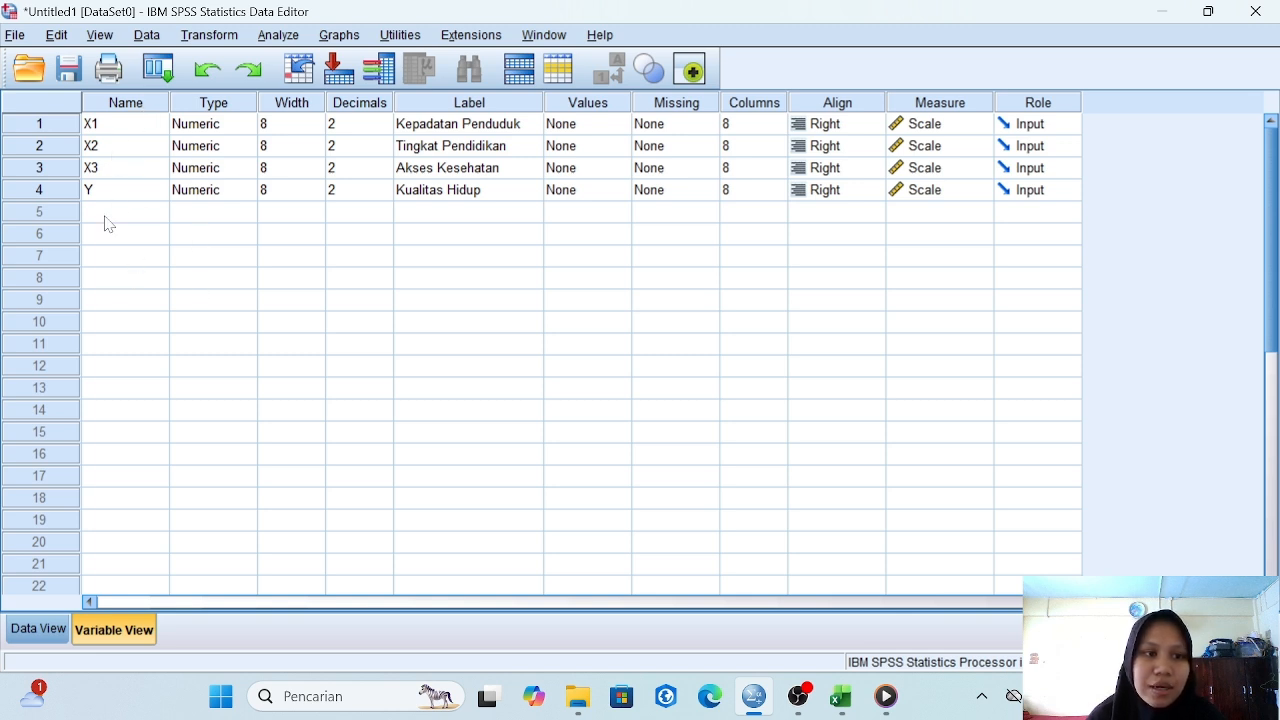
left_click(506, 106)
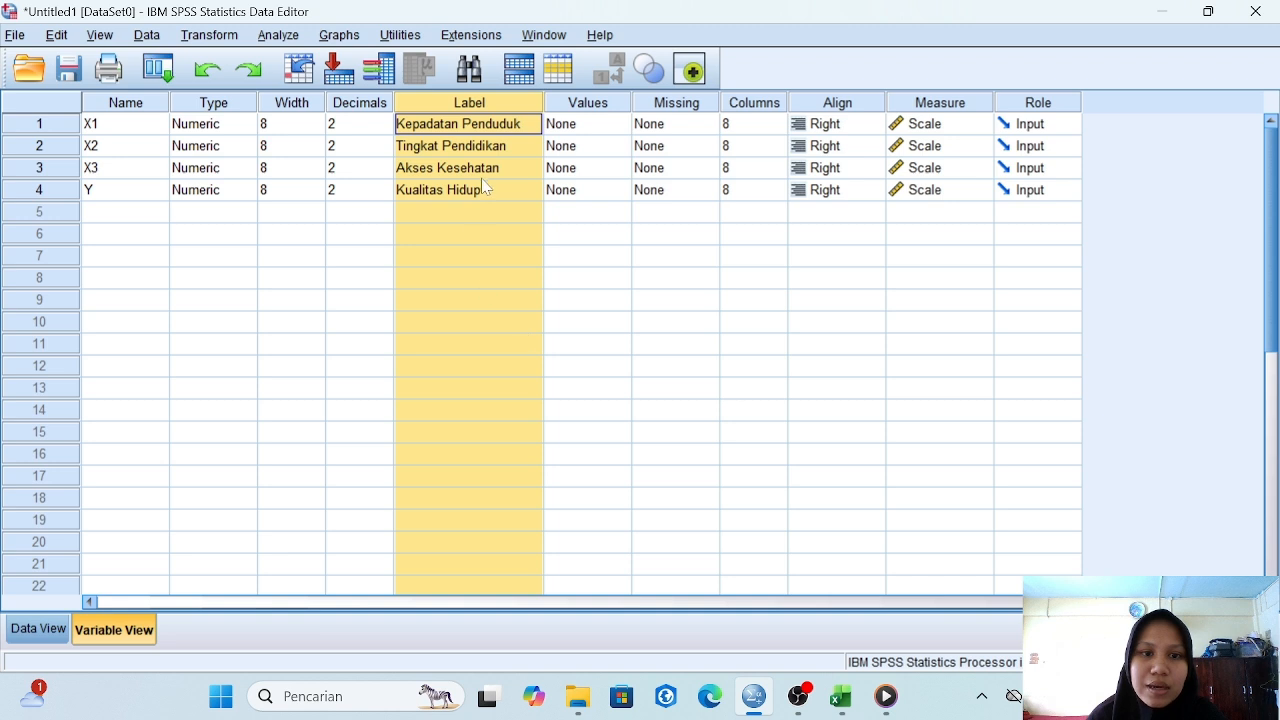
left_click(938, 102)
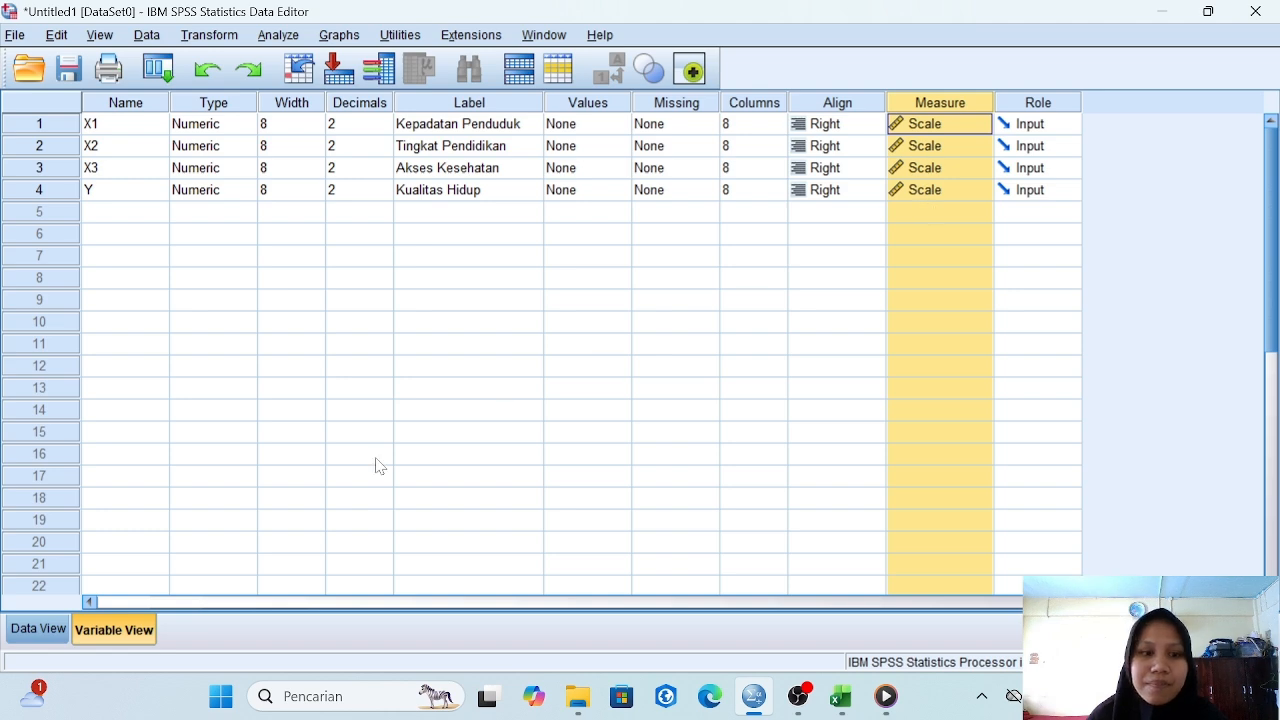
left_click(38, 629)
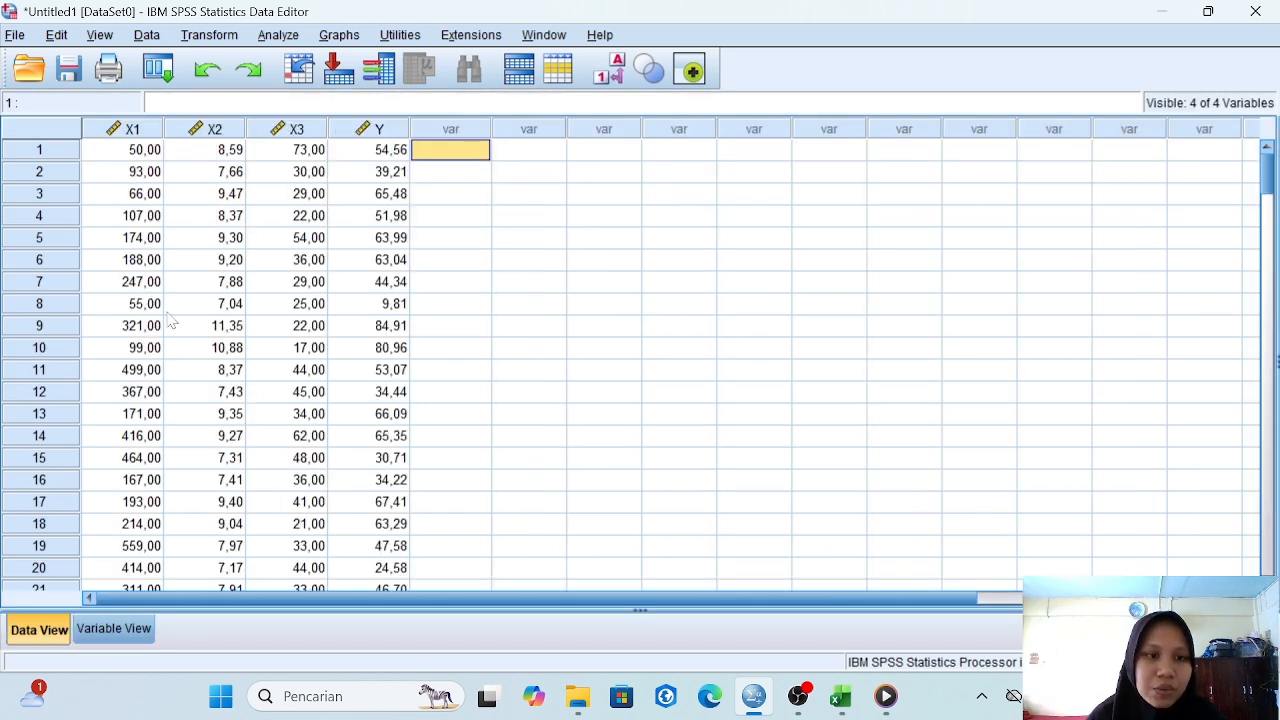
Step: Set up a linear regression with Kualitas Hidup [Y] as dependent and Kepadatan Penduduk [X1], Tingkat Pendidikan [X2] and Akses Kesehatan [X3] as independents
left_click(279, 35)
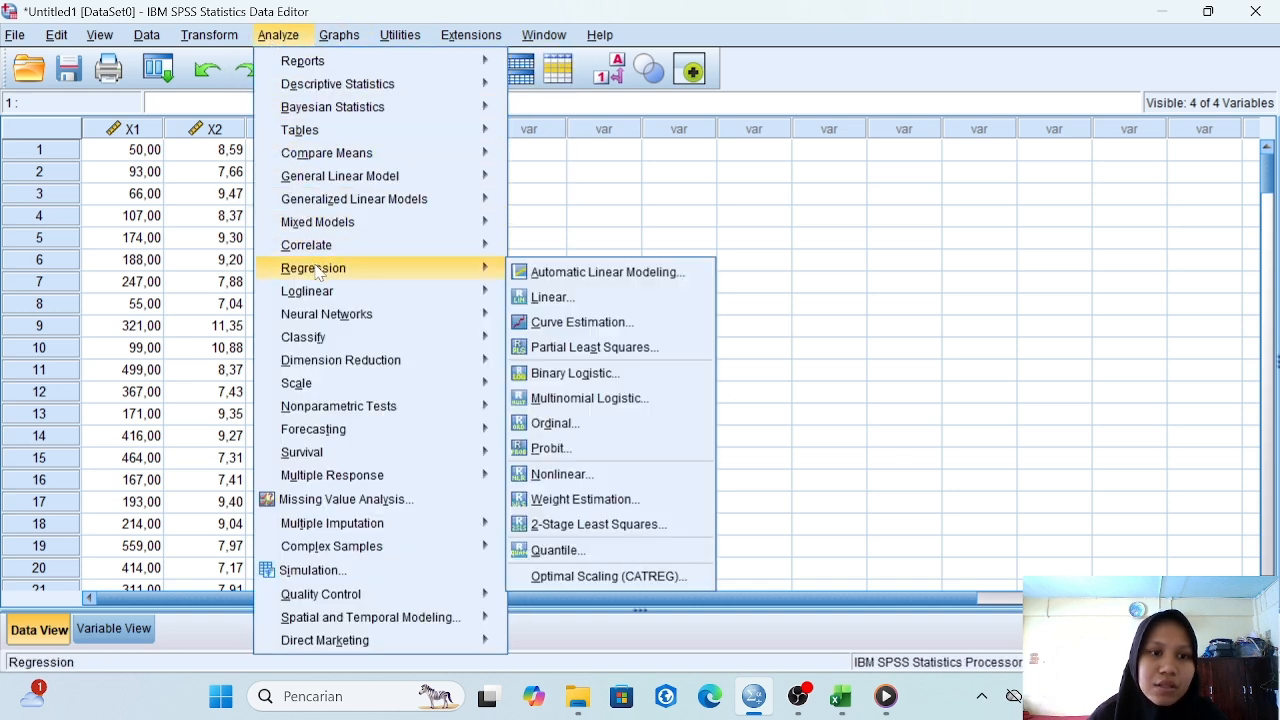
mouse_move(335, 276)
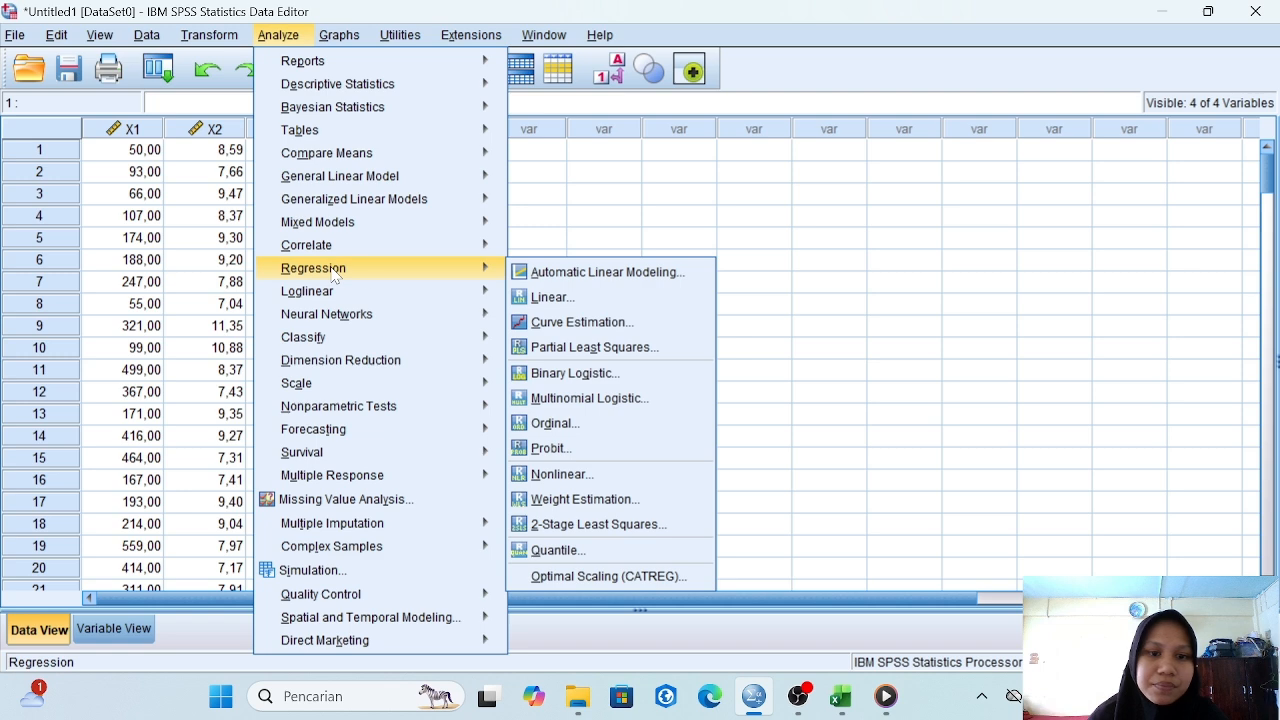
left_click(541, 299)
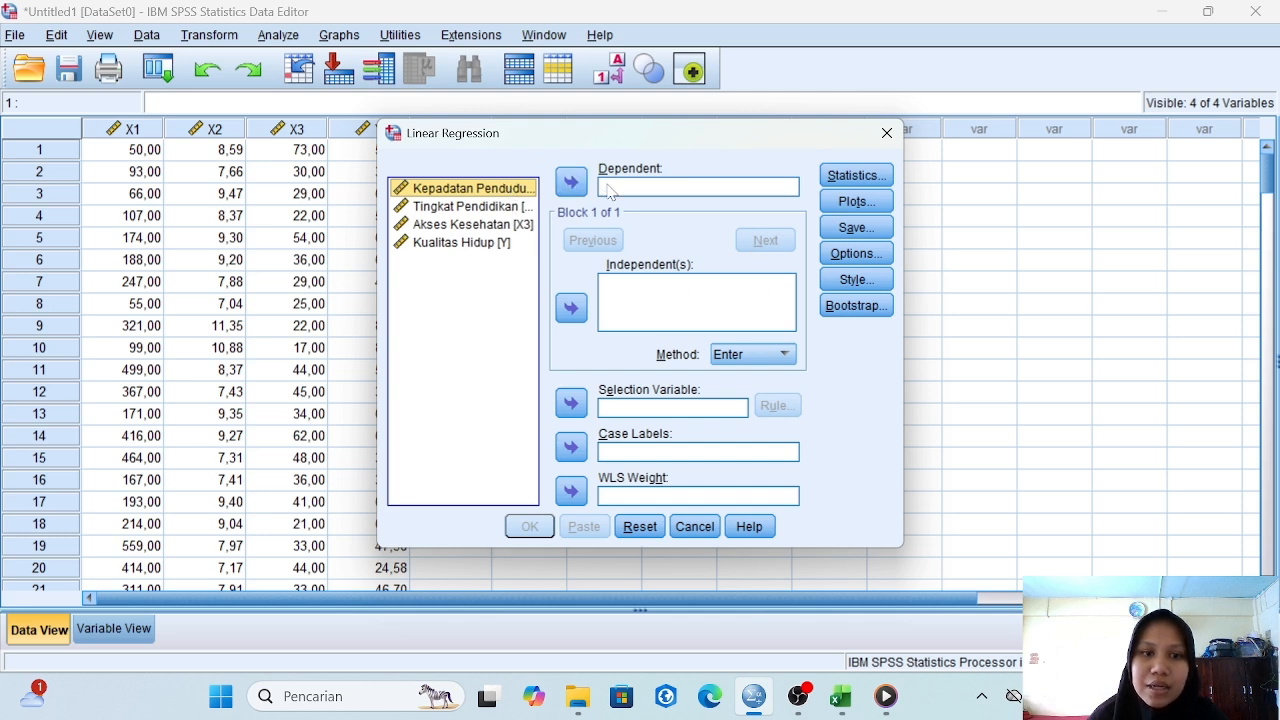
left_click(571, 308)
left_click(519, 206)
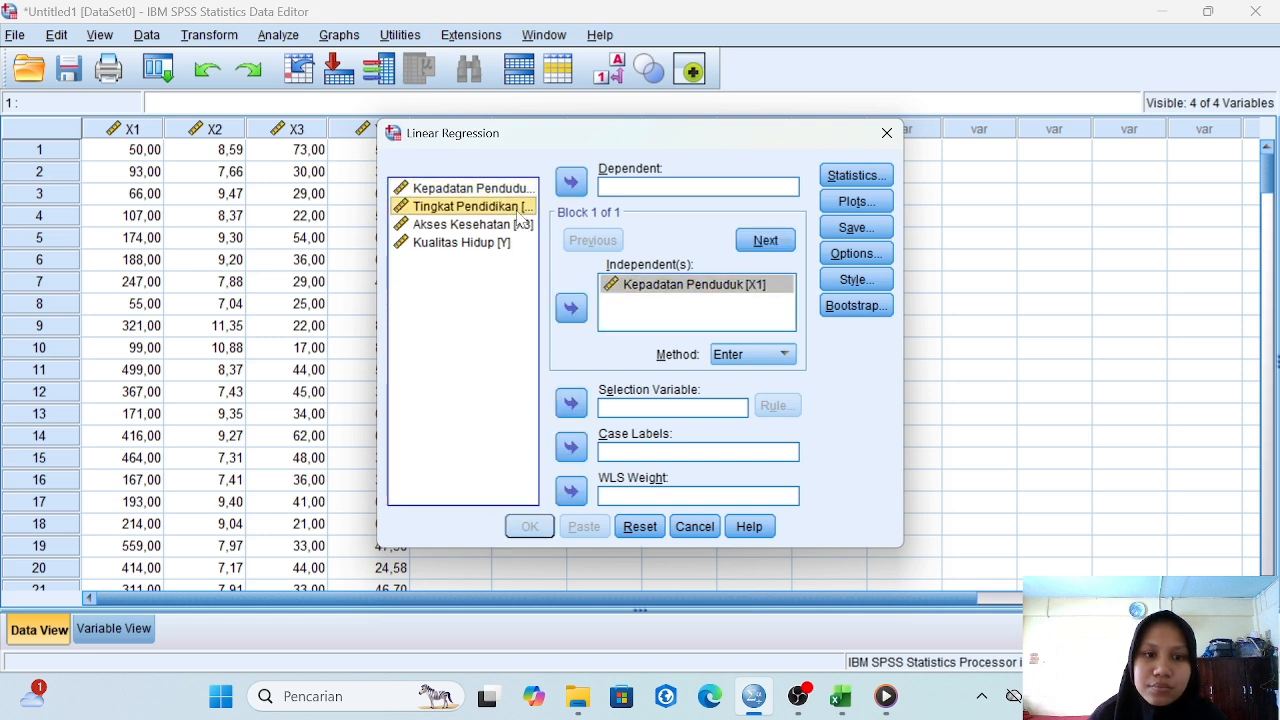
left_click(571, 308)
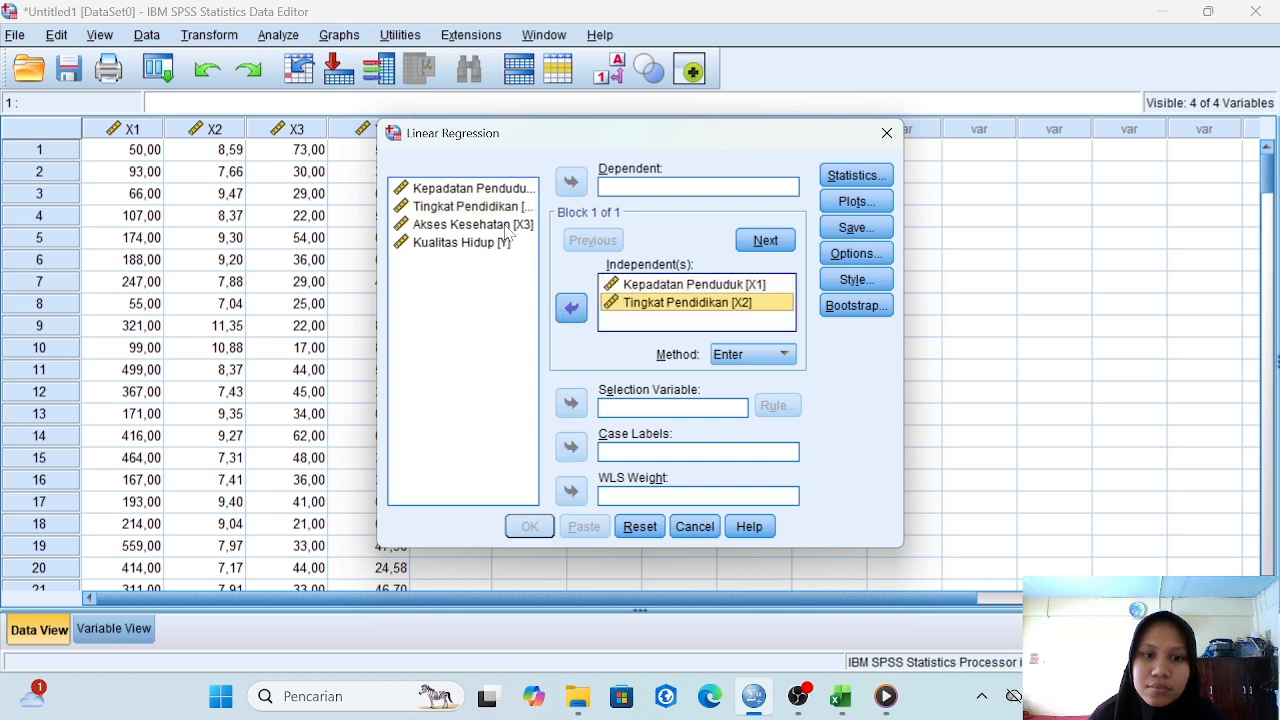
left_click(508, 226)
left_click(571, 308)
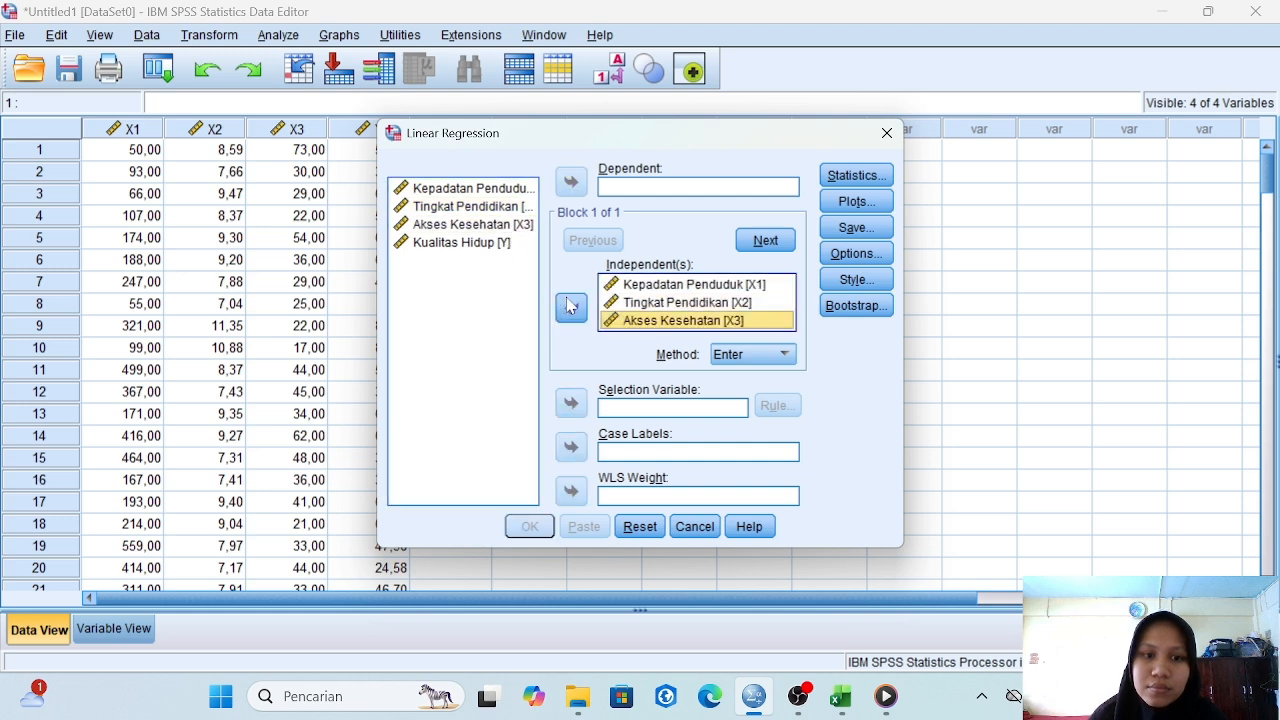
left_click(492, 244)
left_click(570, 185)
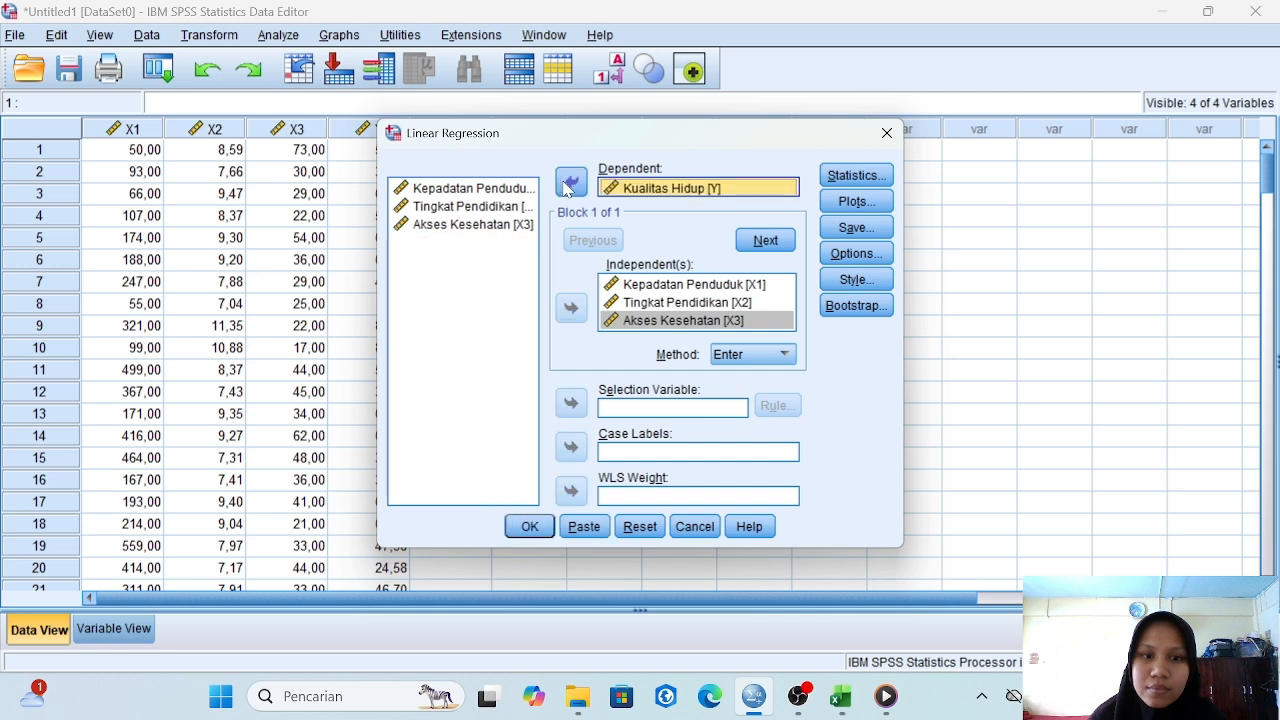
Step: Keep only Estimates and Model fit as the regression statistics and run the regression
left_click(856, 175)
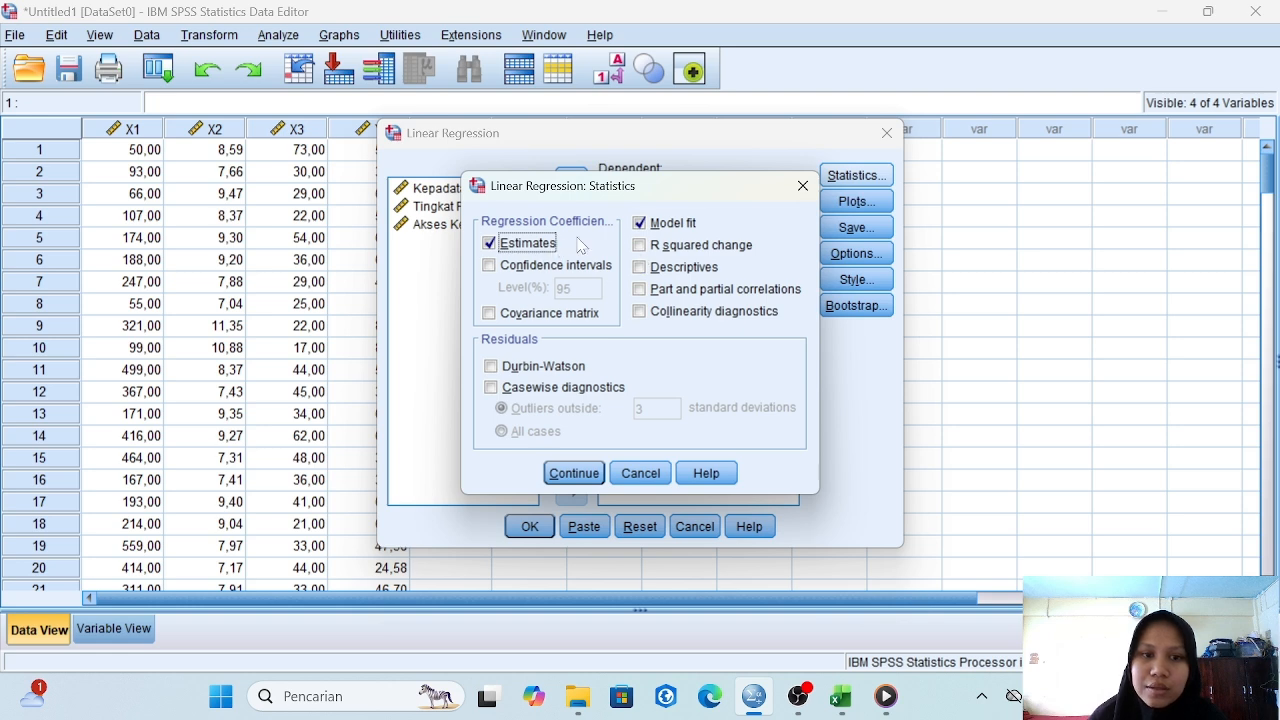
left_click(576, 476)
left_click(530, 526)
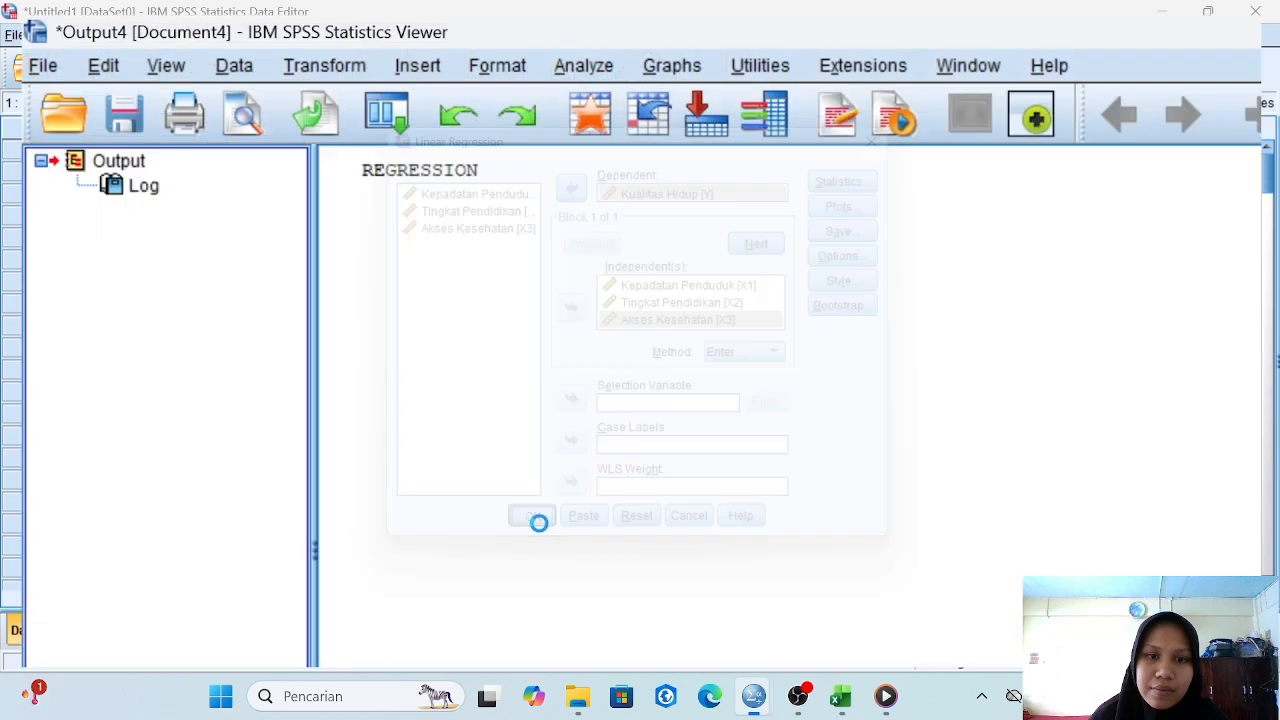
Step: Look through the regression output and check the F and Sig. values in the ANOVA table
scroll(624, 380, "down", 2)
scroll(624, 380, "down", 3)
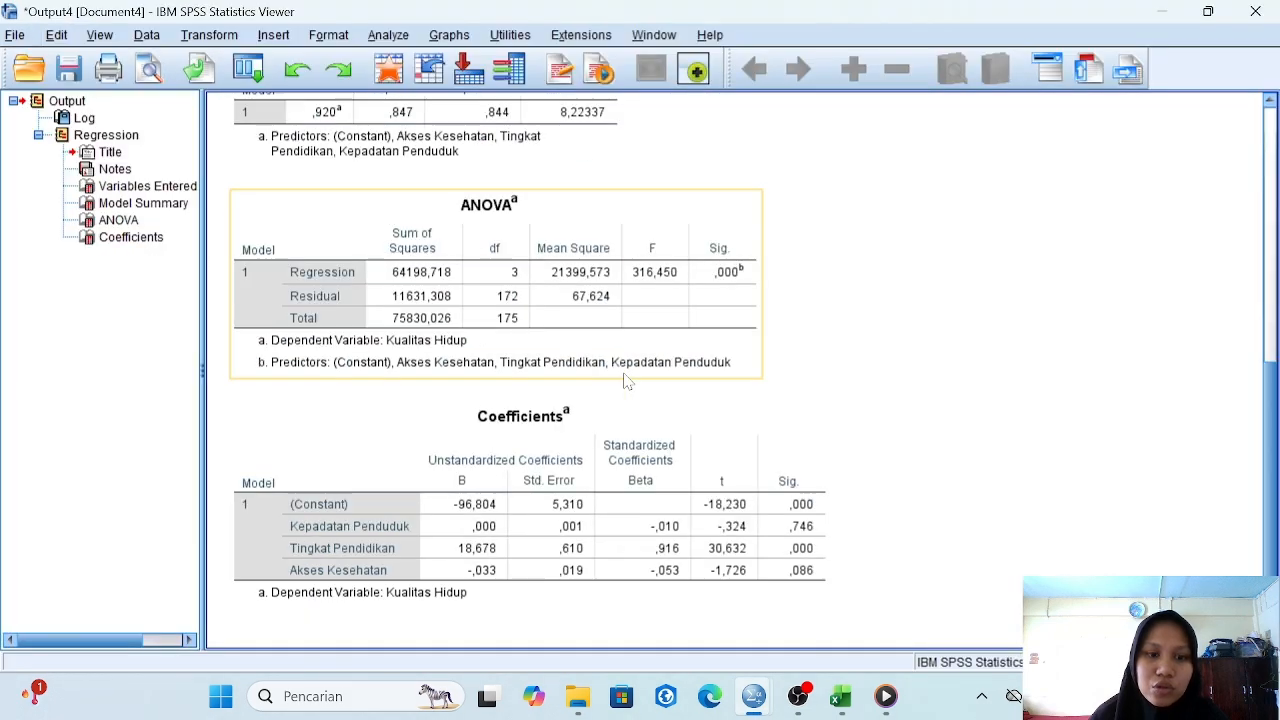
scroll(624, 380, "up", 4)
scroll(624, 380, "down", 3)
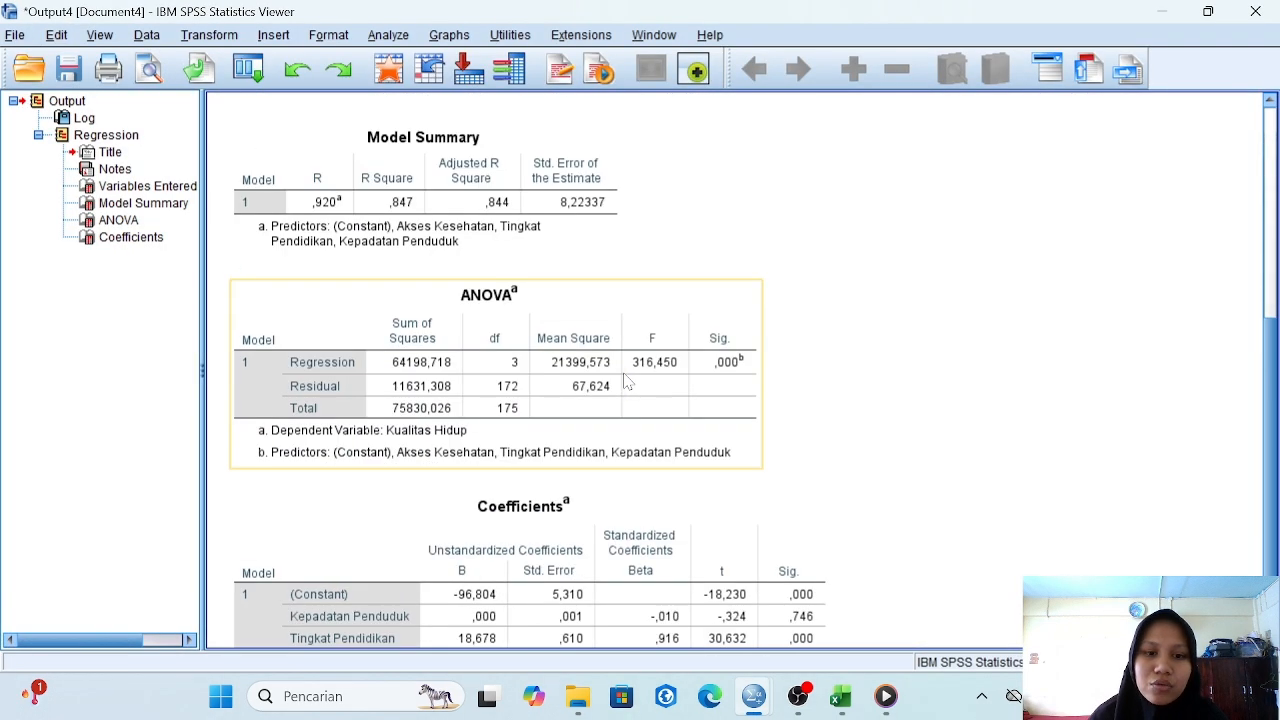
scroll(626, 381, "down", 2)
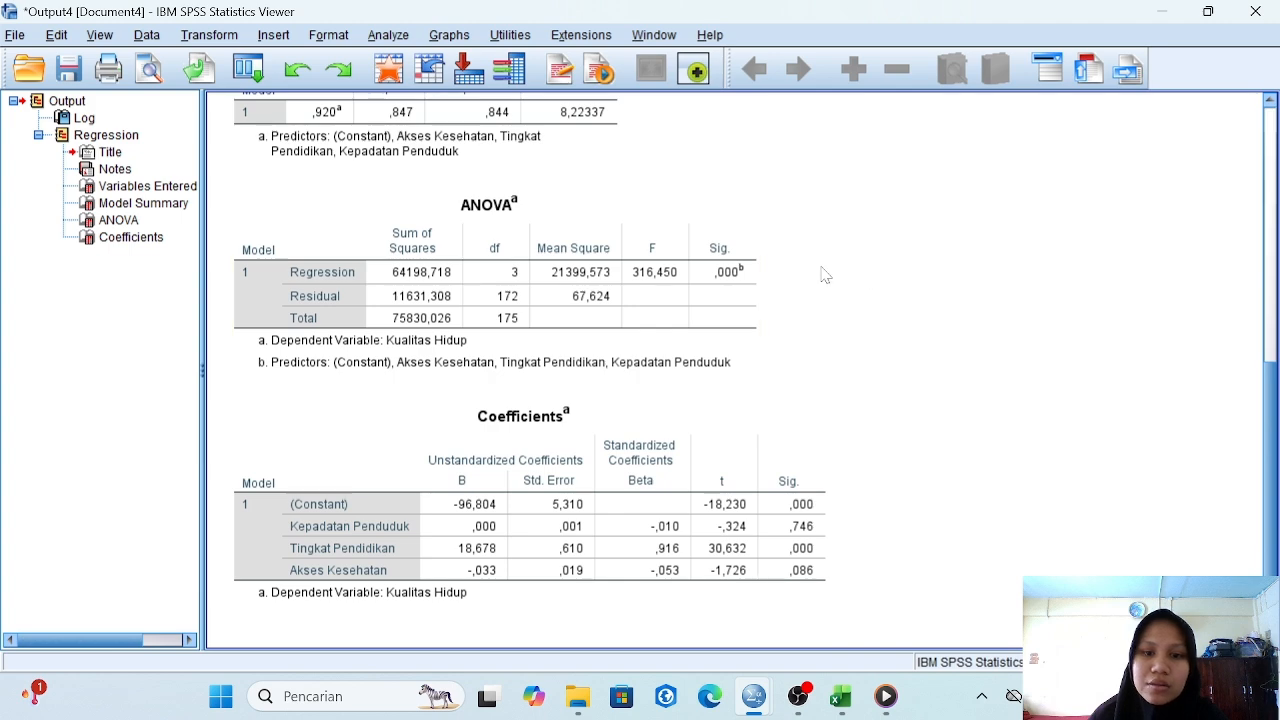
scroll(857, 323, "up", 2)
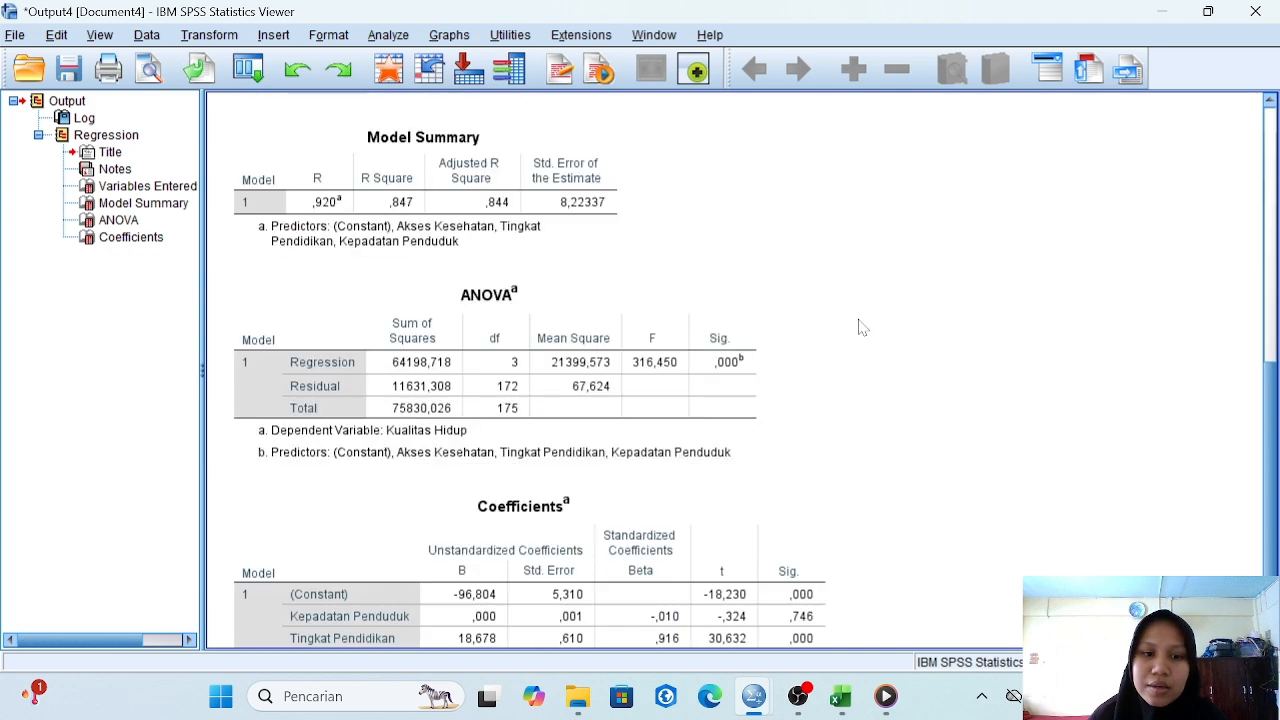
Step: Examine the B, t and Sig. values of the constant and the three predictors in the Coefficients table
scroll(862, 327, "down", 2)
left_click(474, 520)
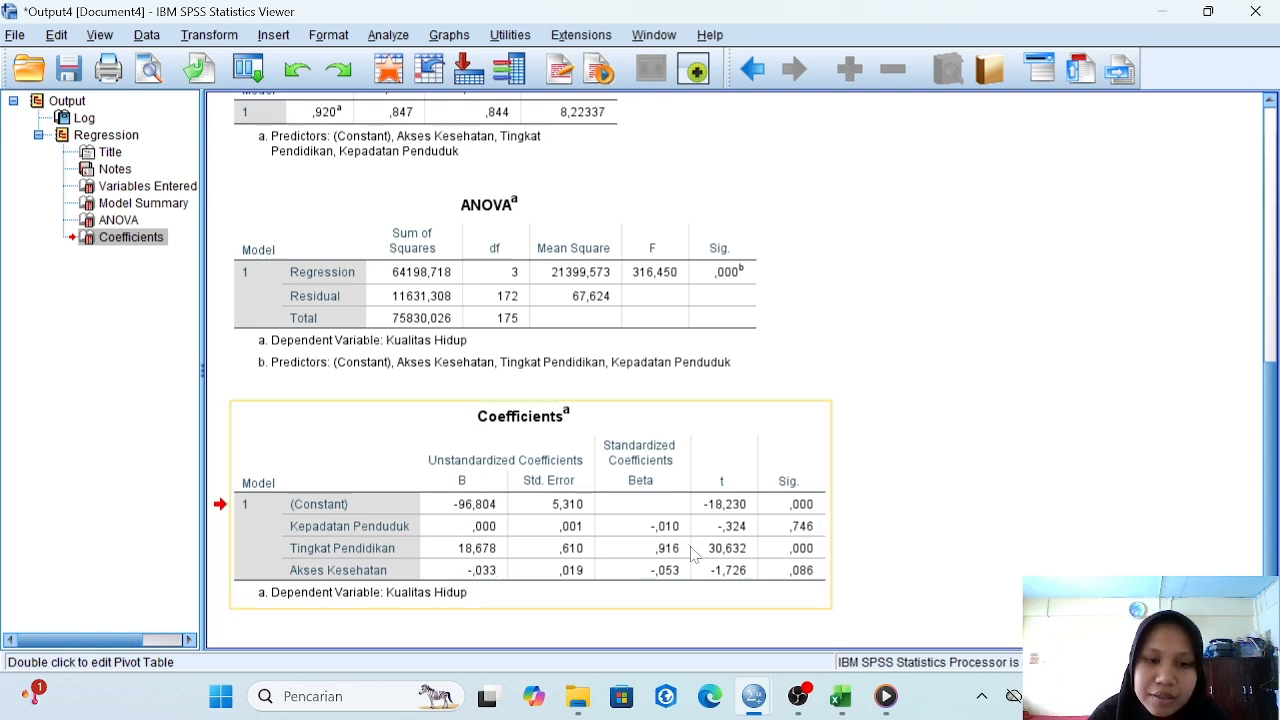
left_click(468, 530)
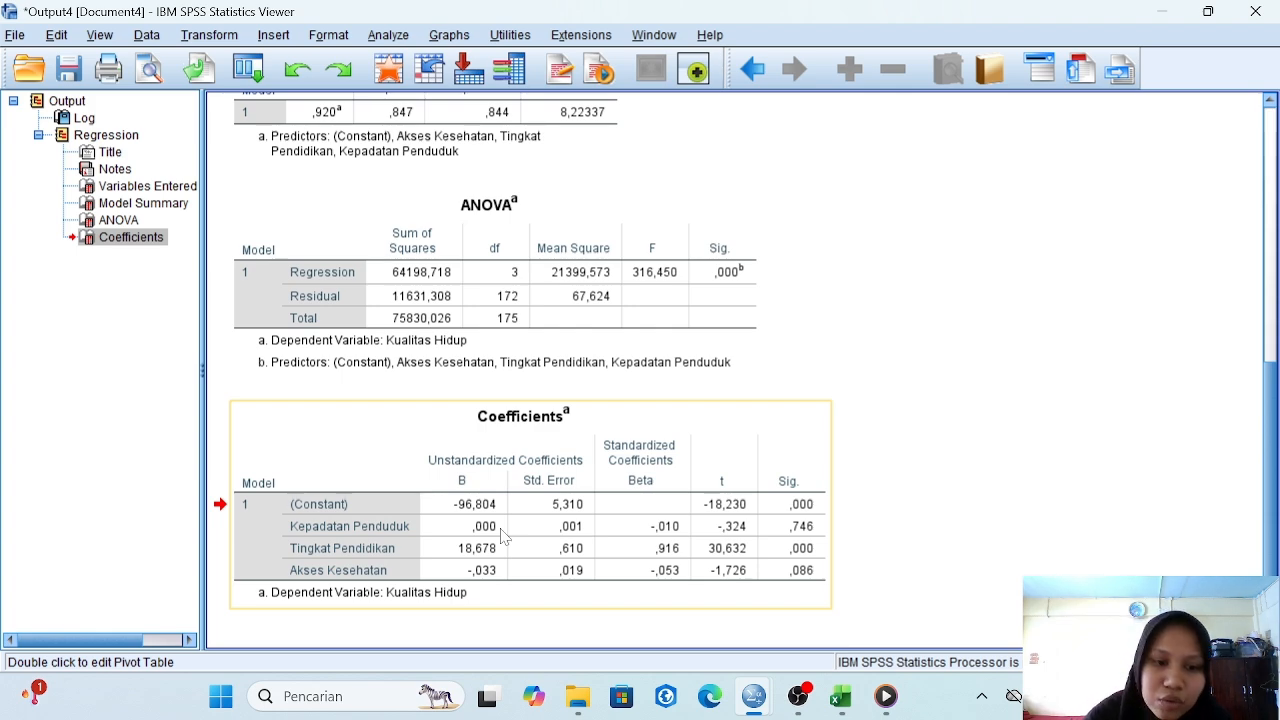
left_click(481, 551)
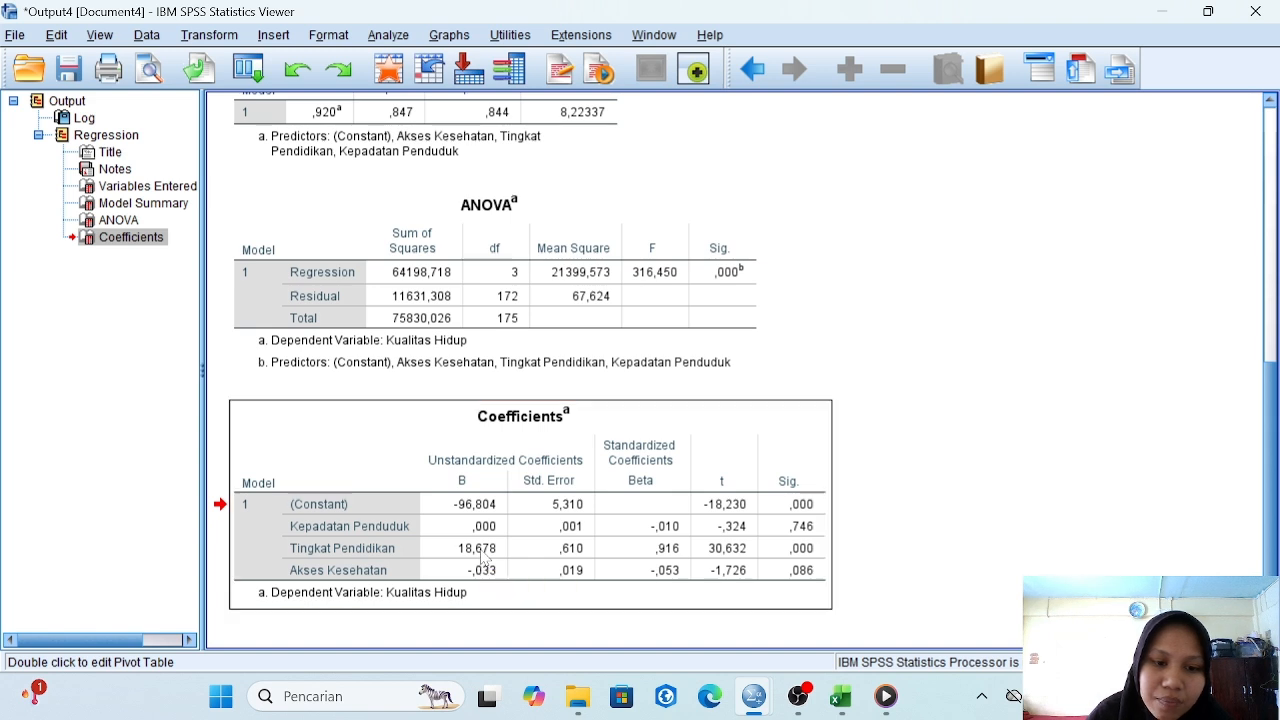
left_click(482, 551)
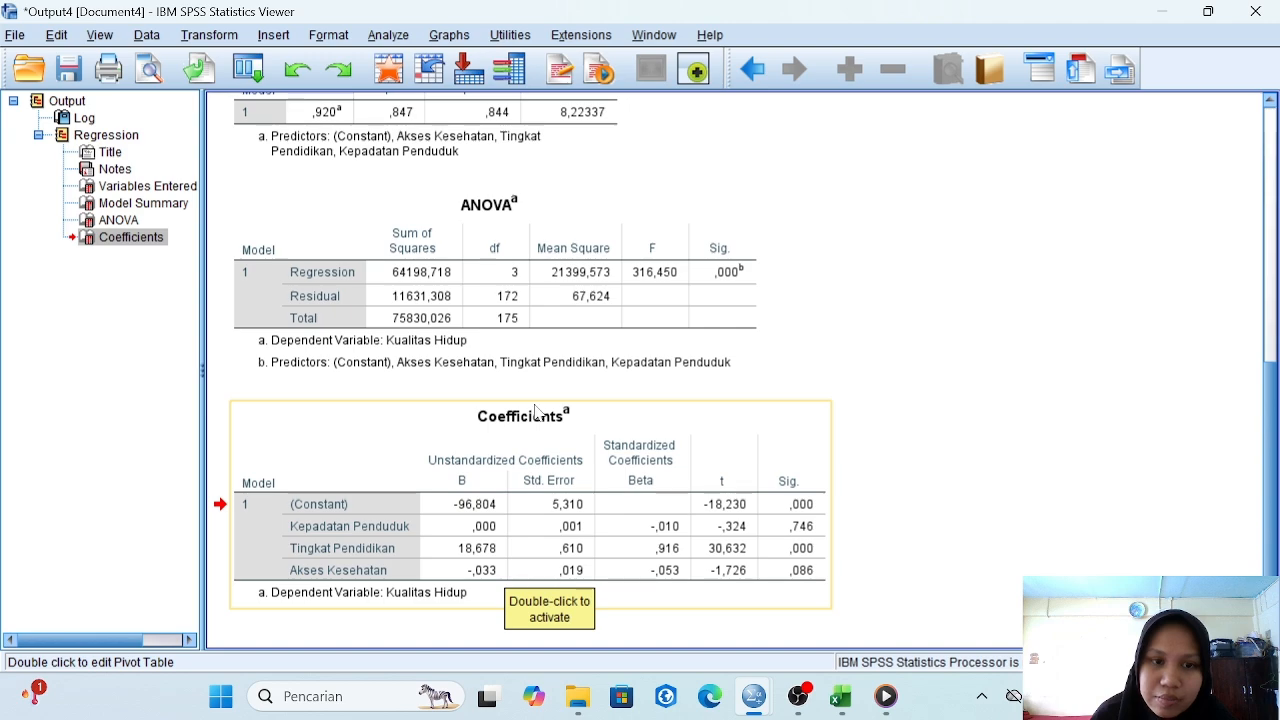
Step: Review the R, R Square and Adjusted R Square values in the Model Summary table, and return to the desktop
scroll(534, 409, "up", 5)
scroll(534, 409, "down", 5)
scroll(549, 282, "up", 5)
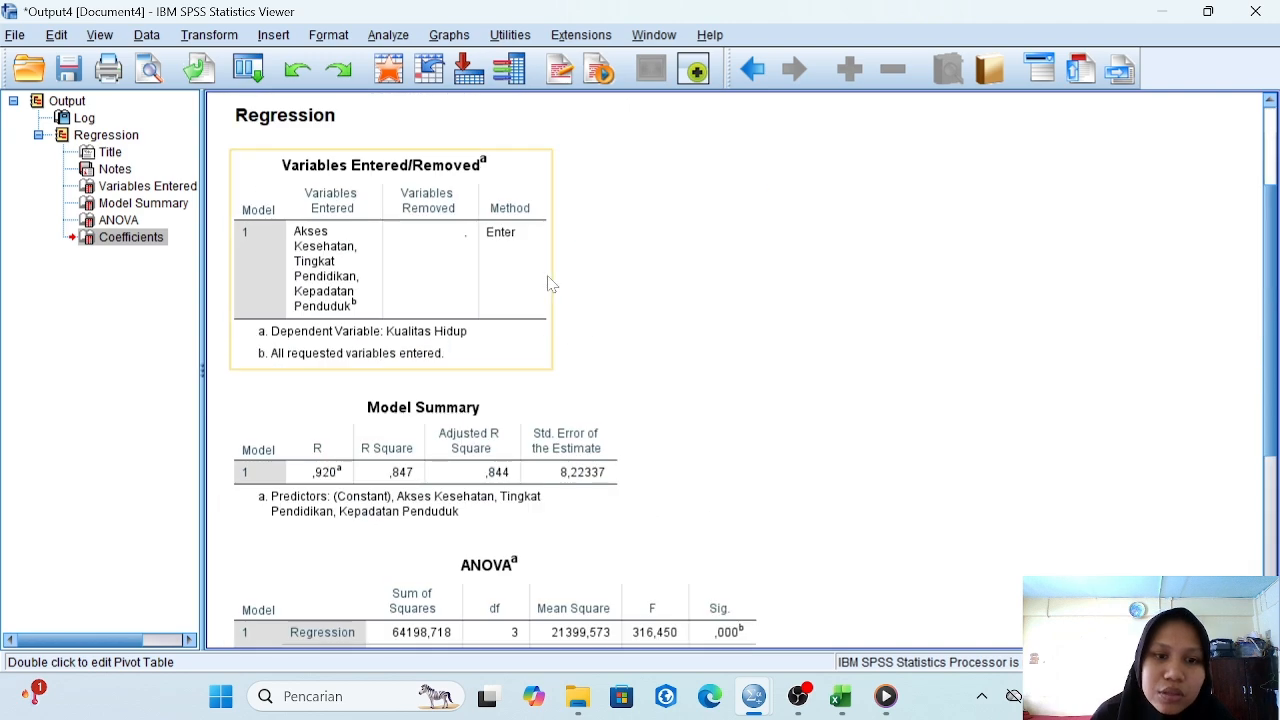
scroll(549, 282, "down", 5)
scroll(605, 208, "up", 1)
scroll(605, 208, "up", 1)
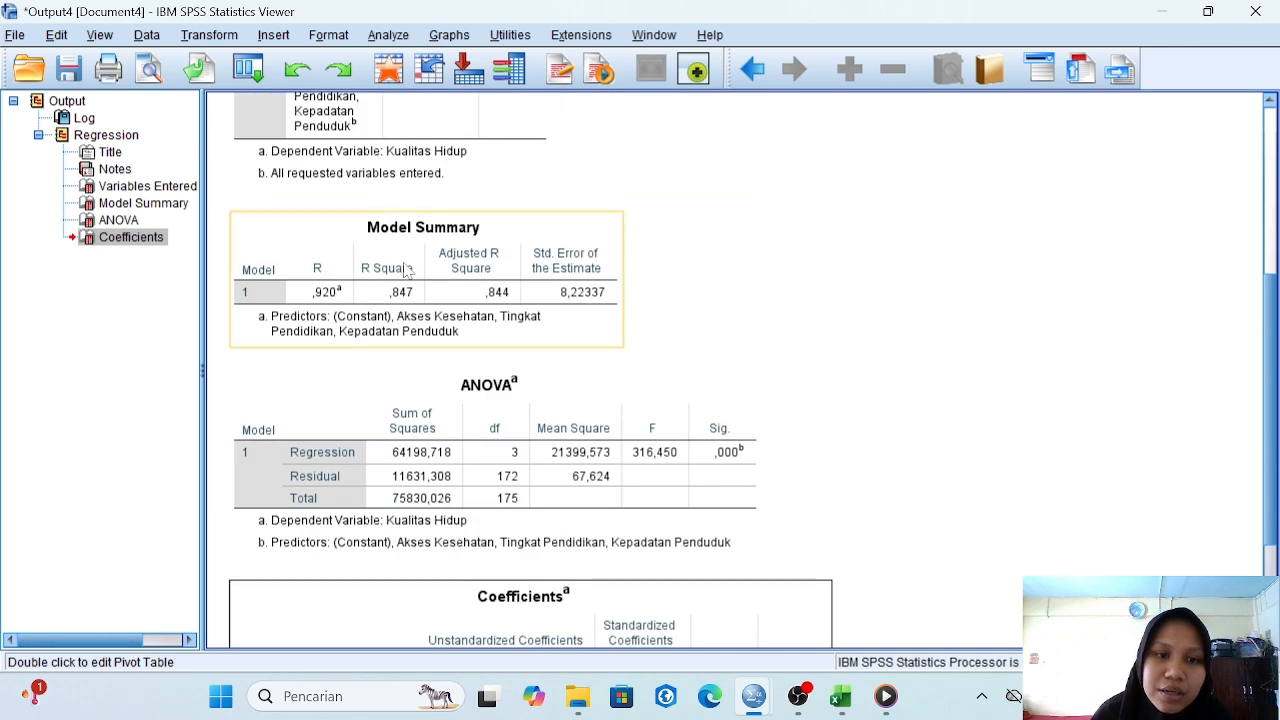
left_click(527, 265)
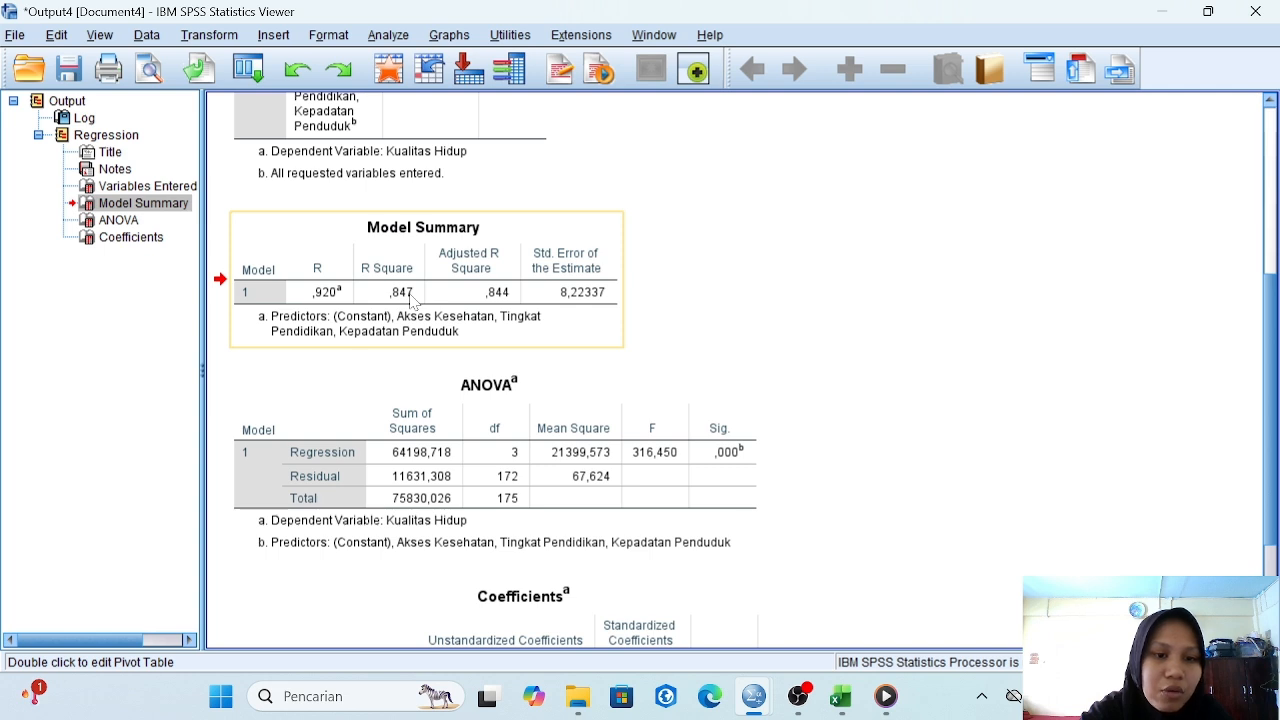
scroll(410, 300, "up", 5)
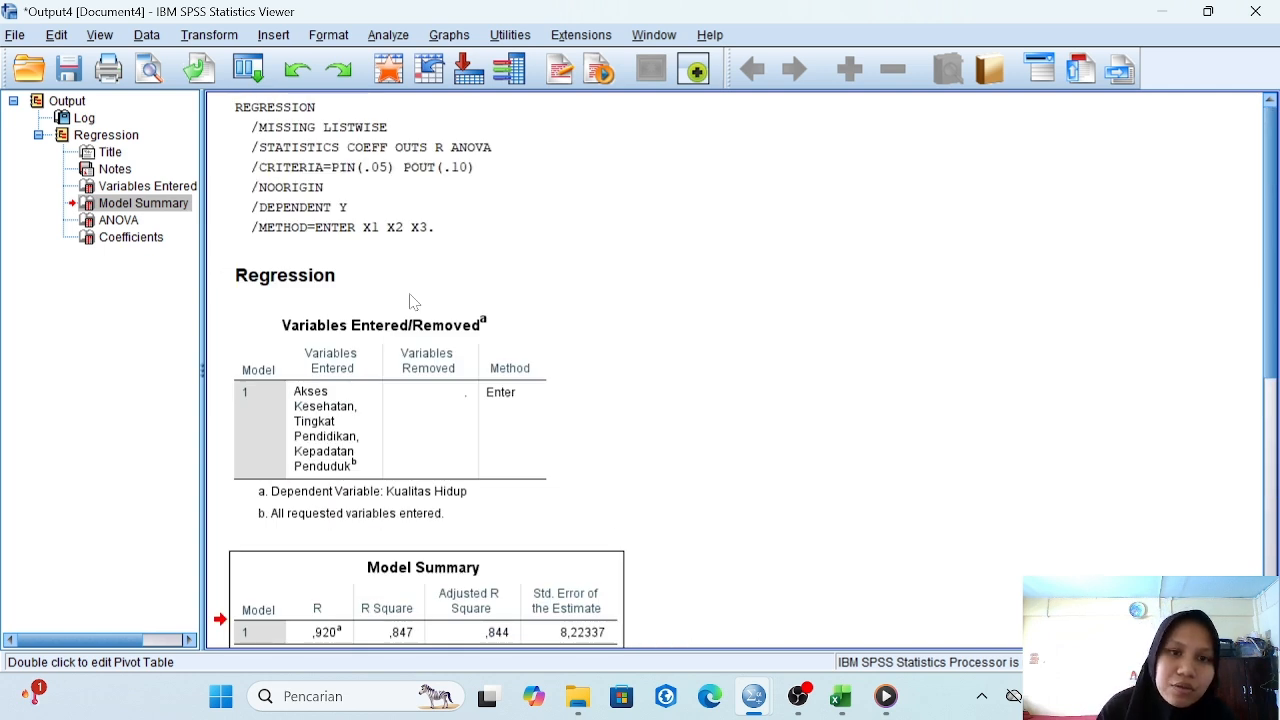
key("super+d")
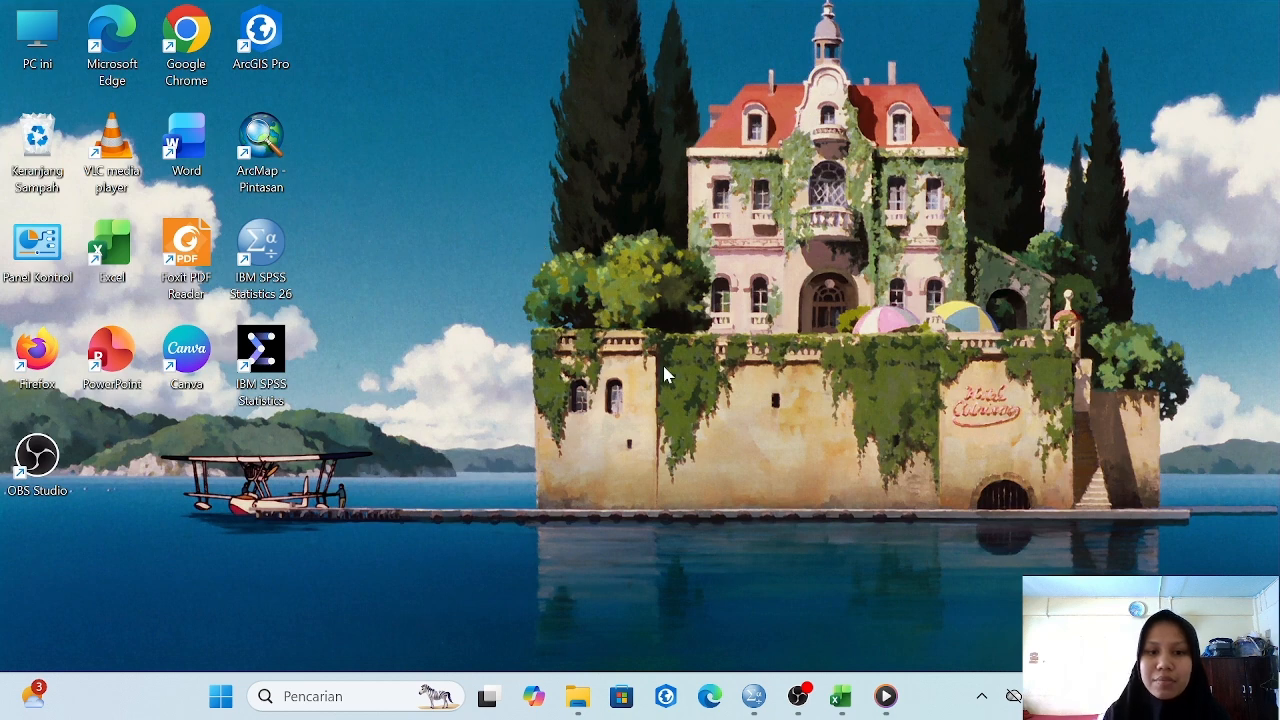
Step: Switch to the IBM SPSS Statistics Data Editor and review the variables' names, labels and decimals, followed by the data rows
left_click(755, 698)
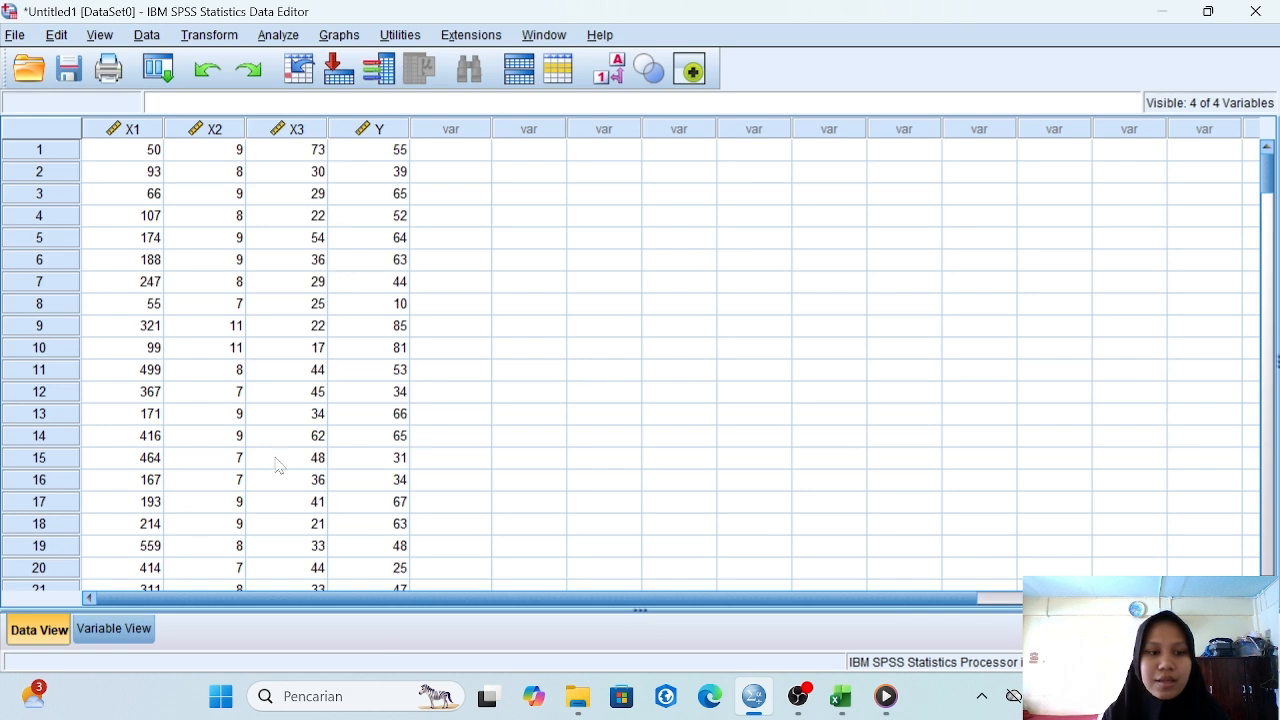
left_click(141, 636)
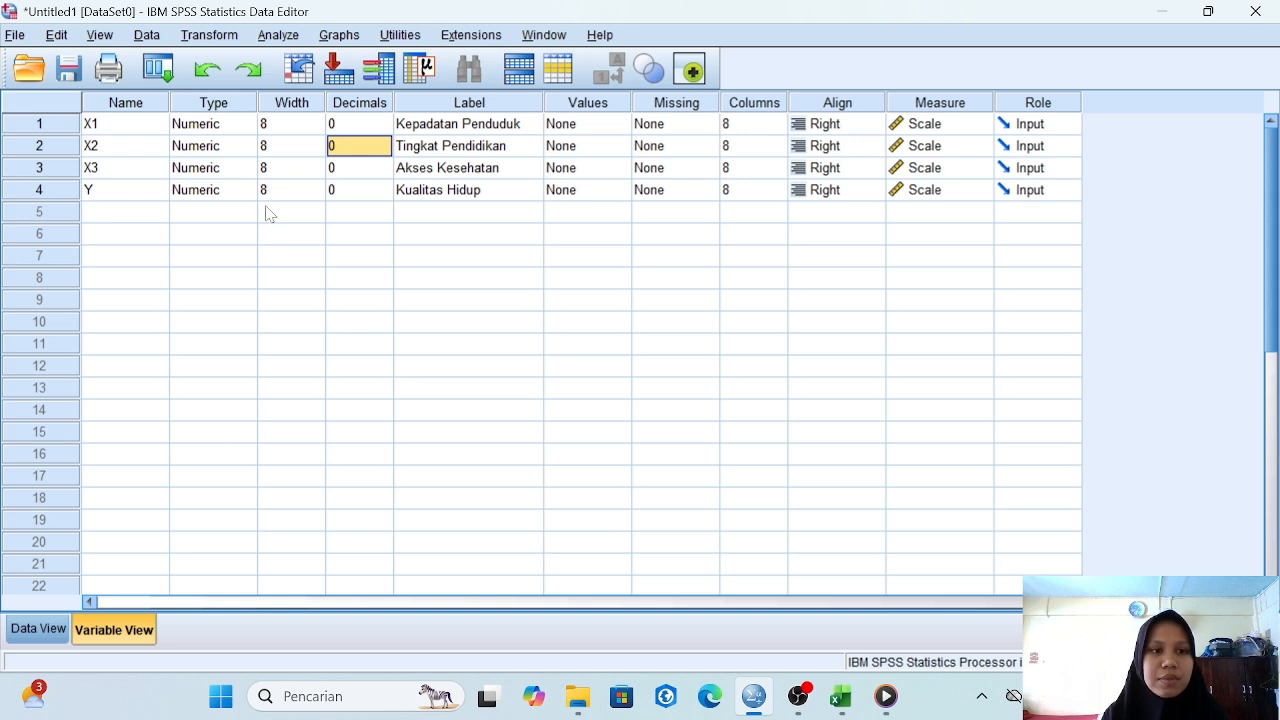
left_click(143, 103)
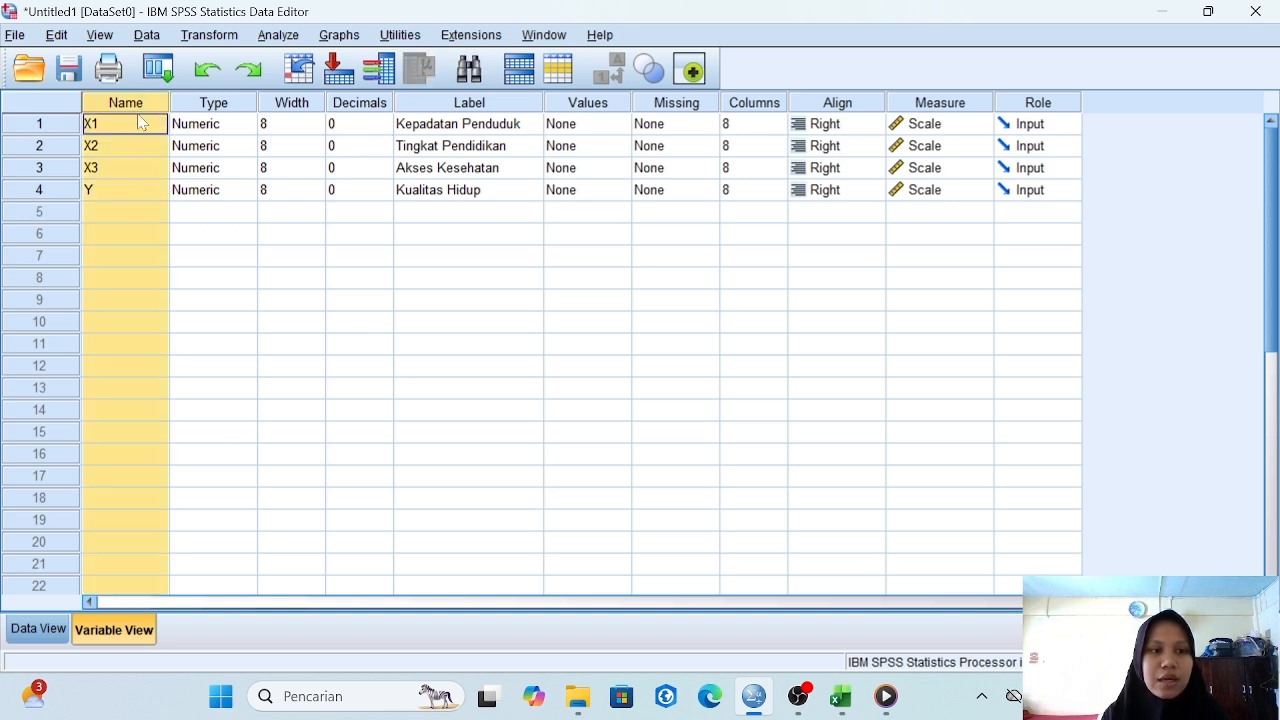
left_click(507, 105)
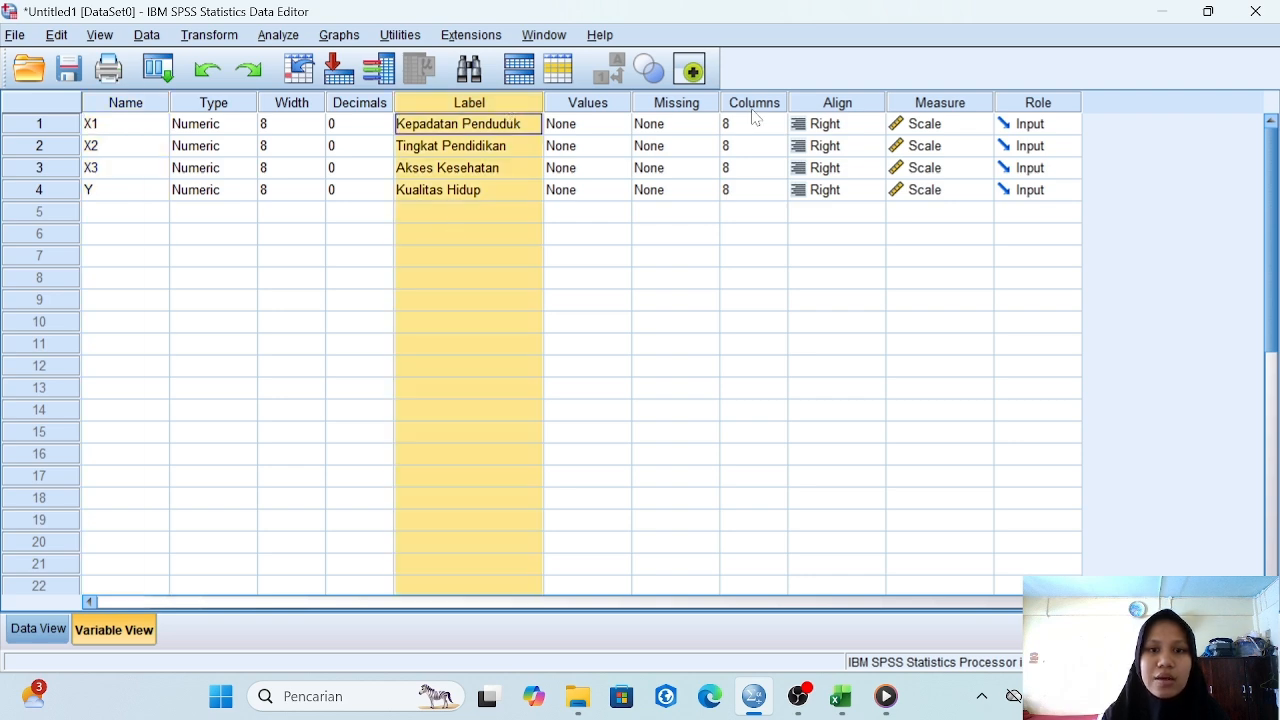
left_click(361, 104)
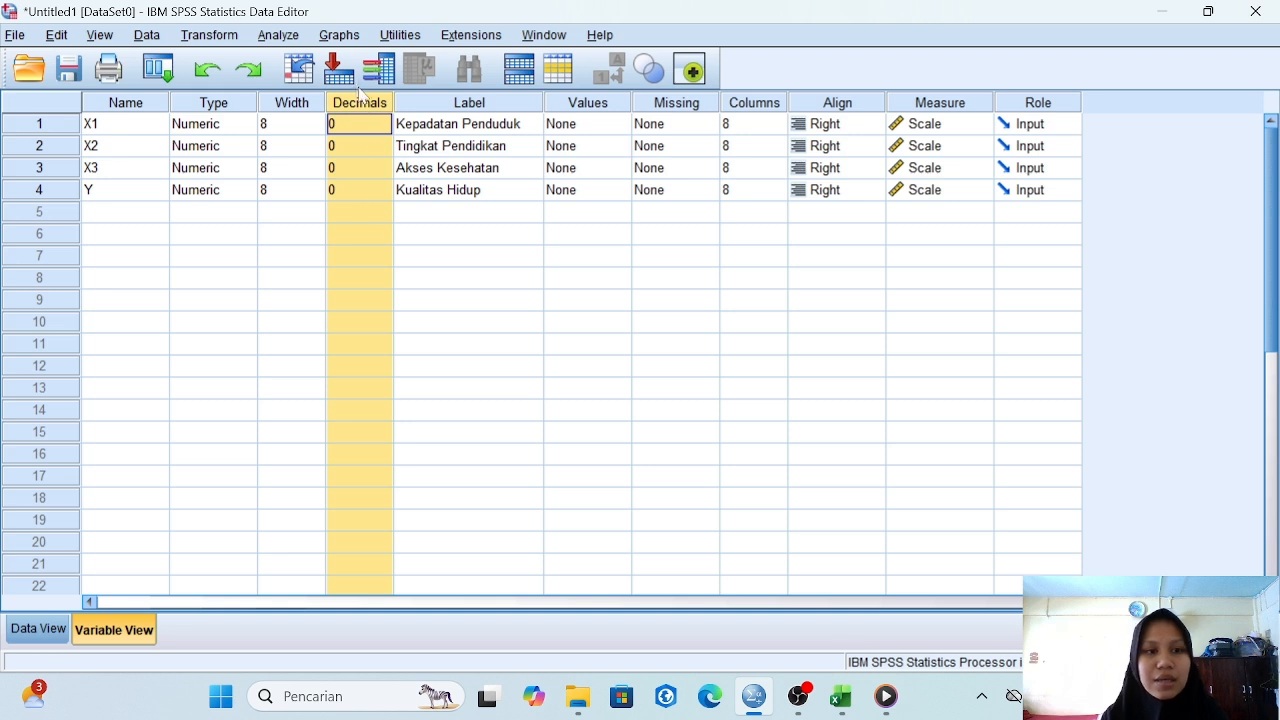
left_click(44, 630)
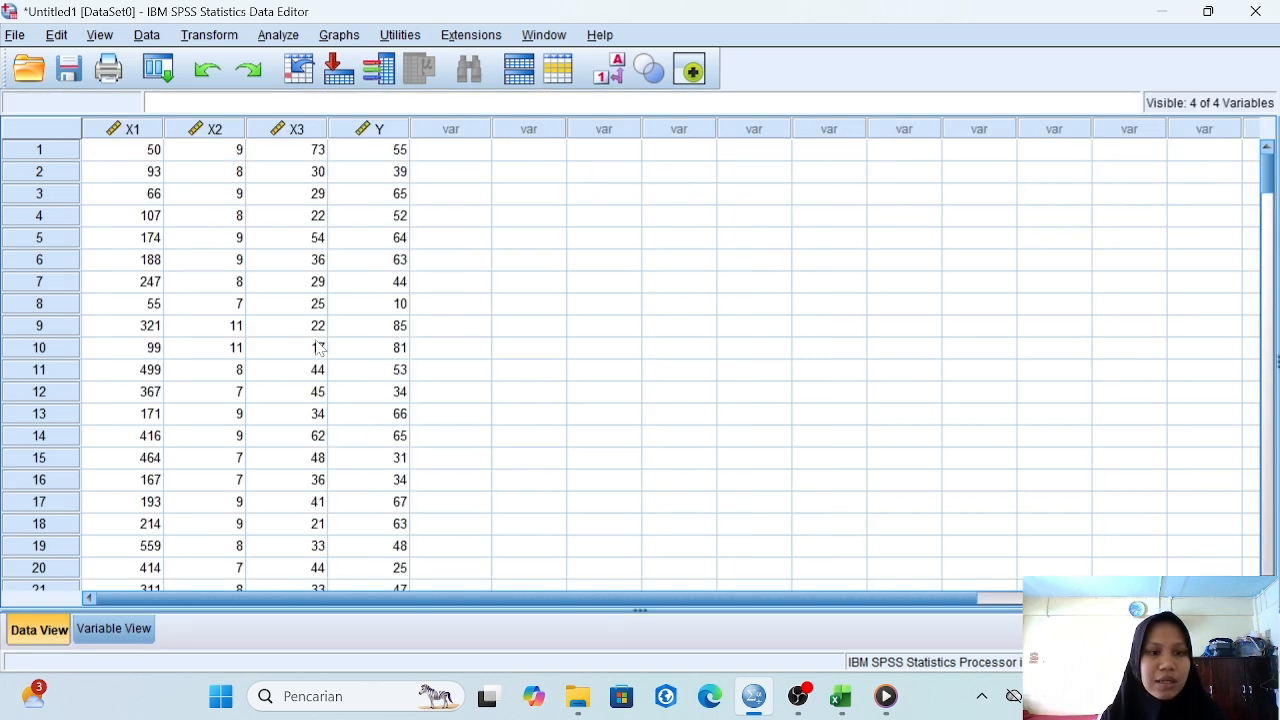
scroll(318, 347, "down", 2)
scroll(318, 347, "up", 2)
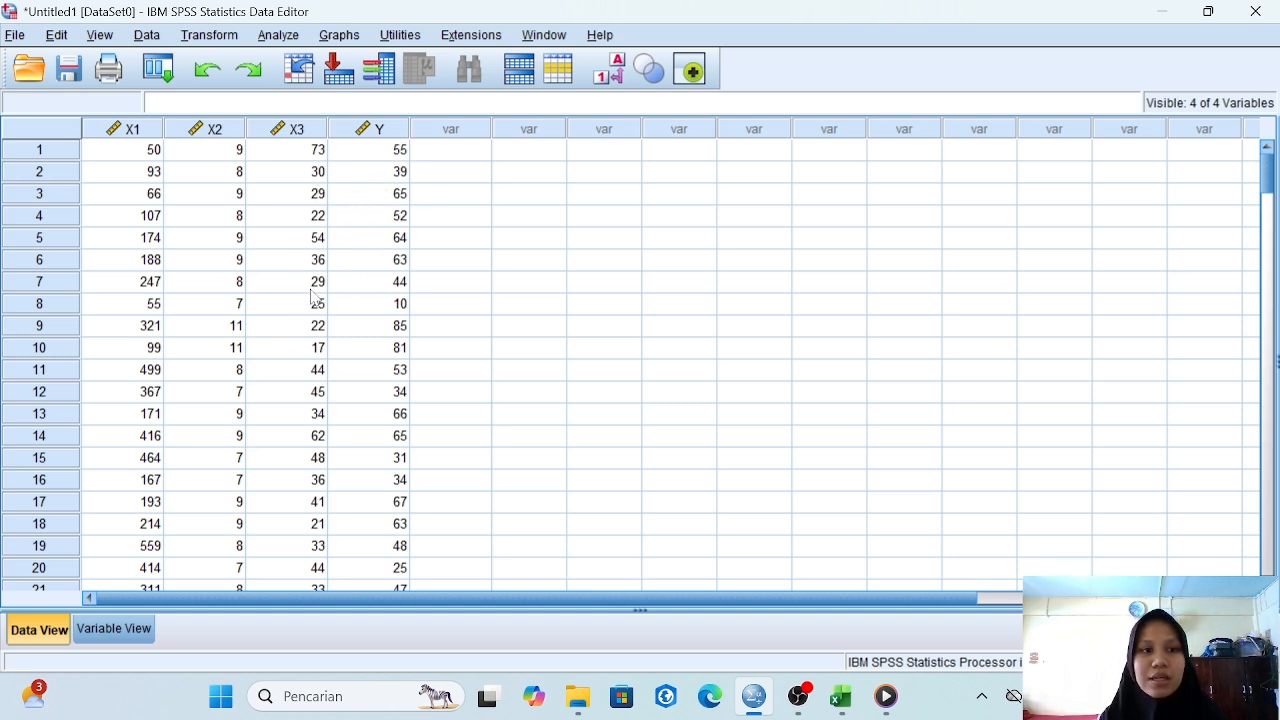
Step: Run a simple linear regression with Kepadatan Penduduk [X1] as the independent variable and Kualitas Hidup [Y] as the dependent variable
left_click(285, 38)
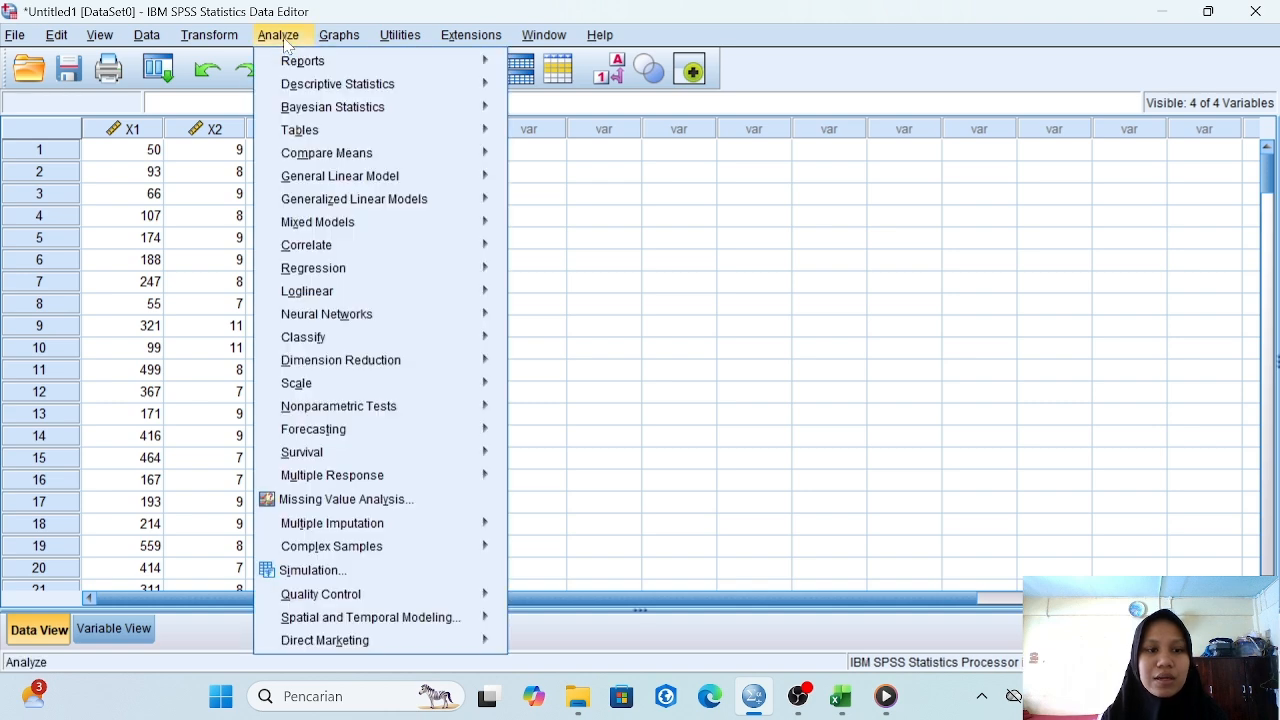
mouse_move(355, 270)
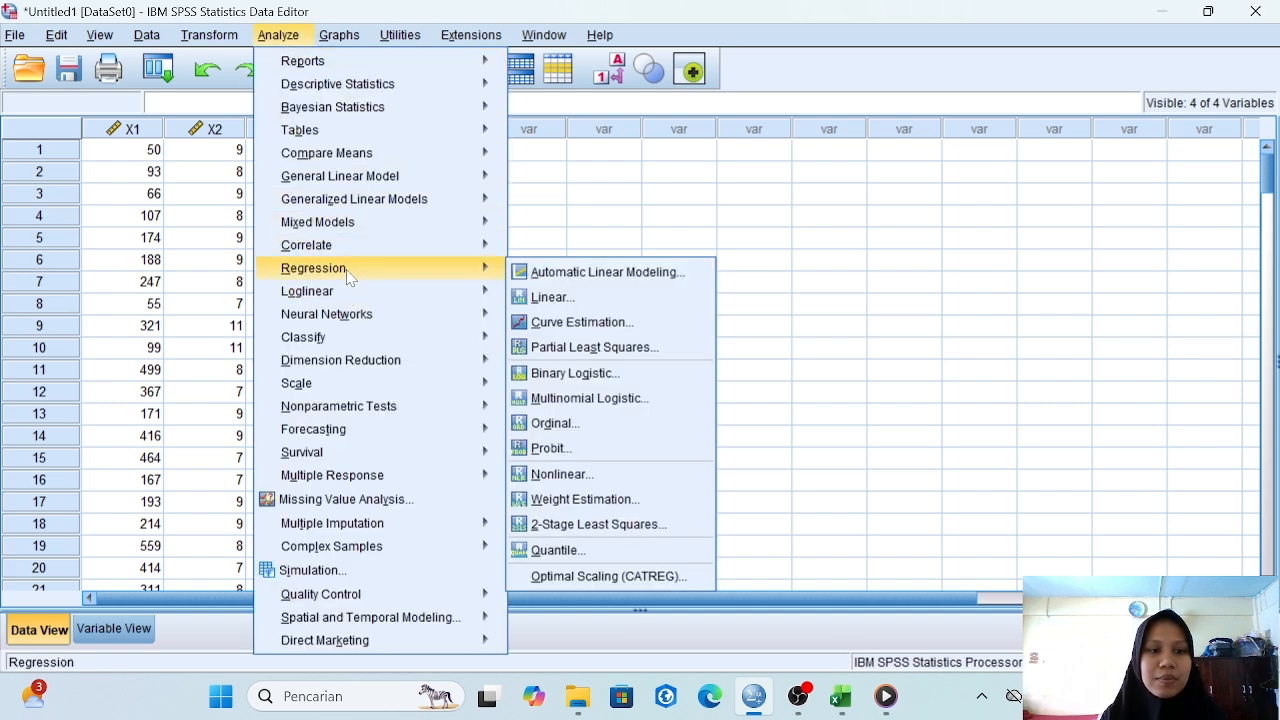
left_click(541, 306)
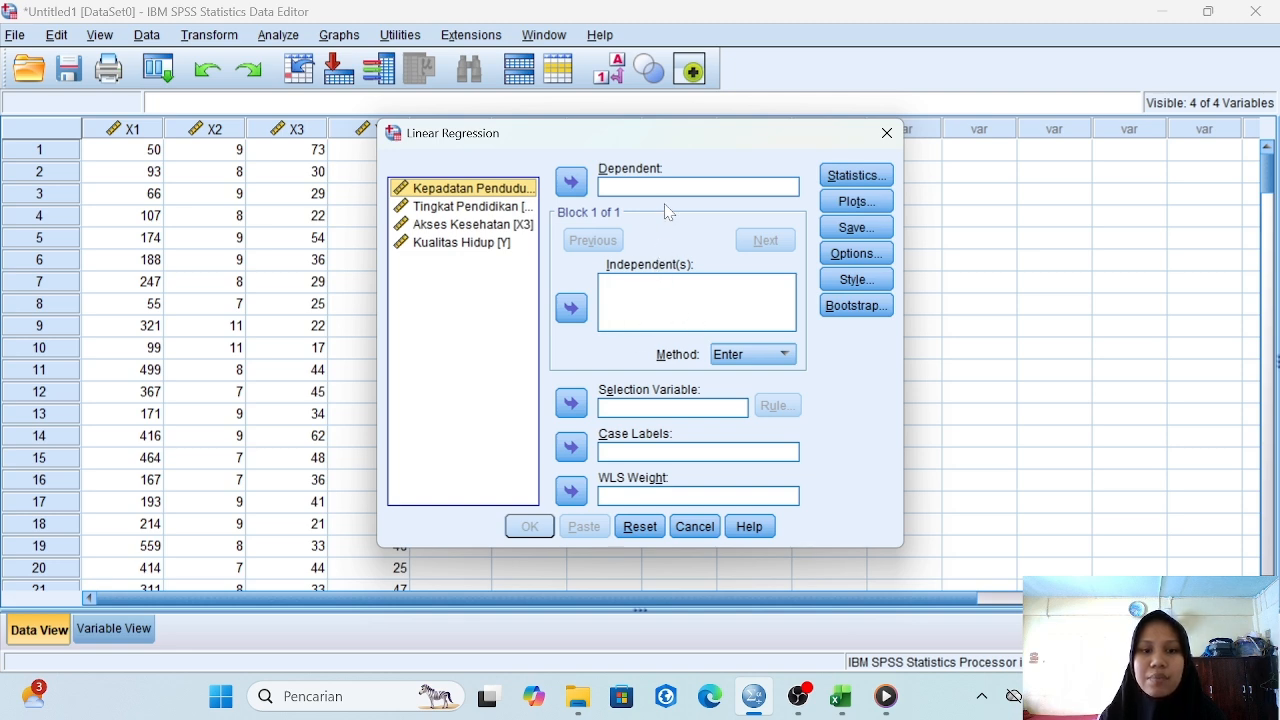
left_click(474, 206)
left_click(472, 223)
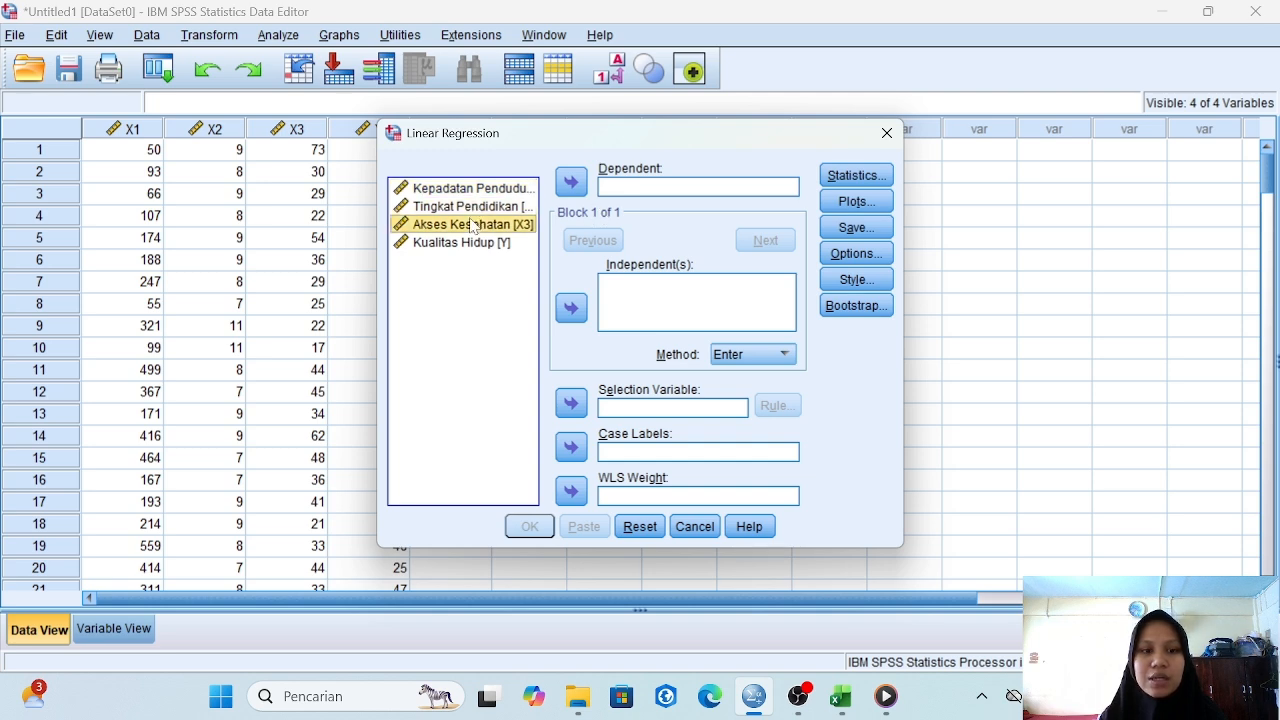
left_click(472, 190)
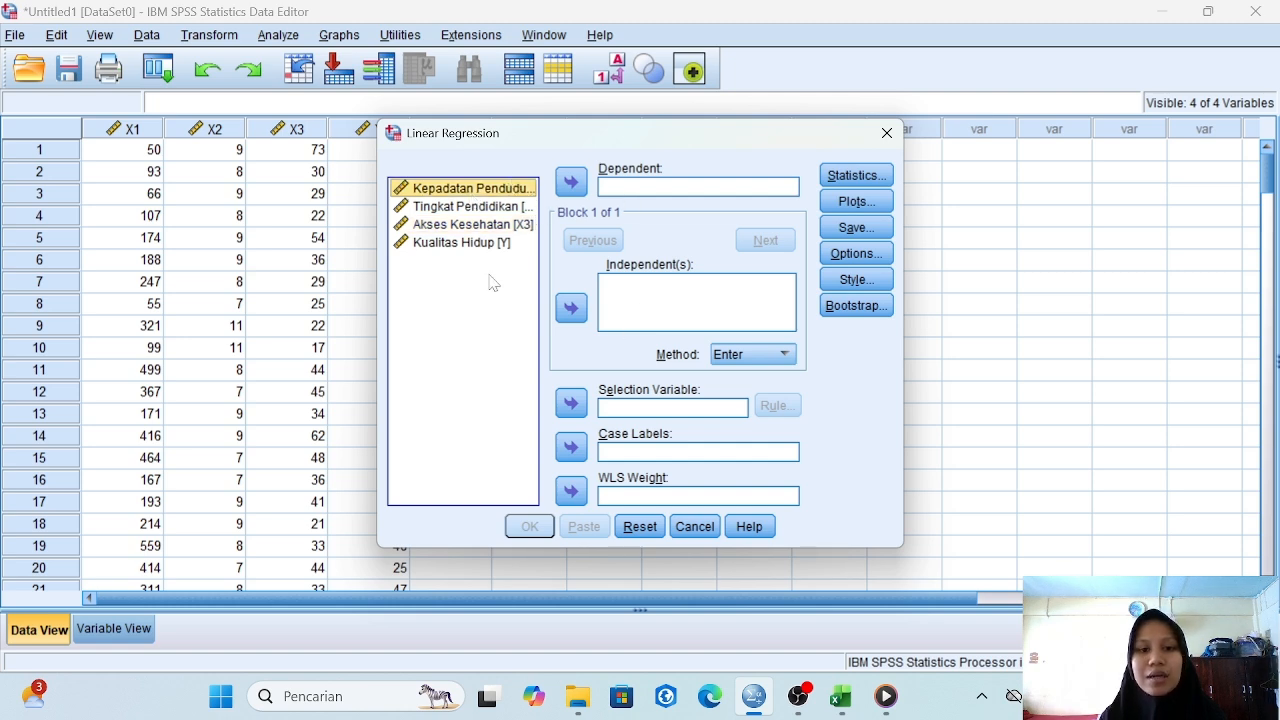
left_click(570, 309)
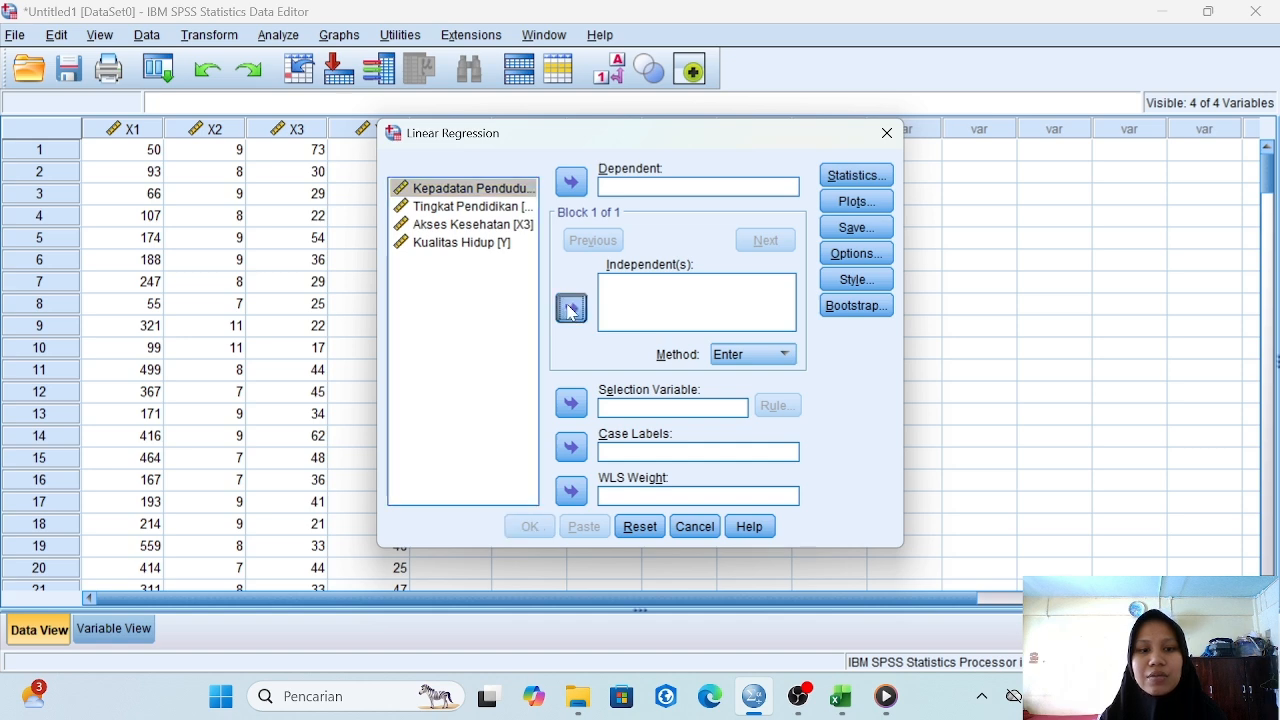
left_click(503, 243)
left_click(572, 181)
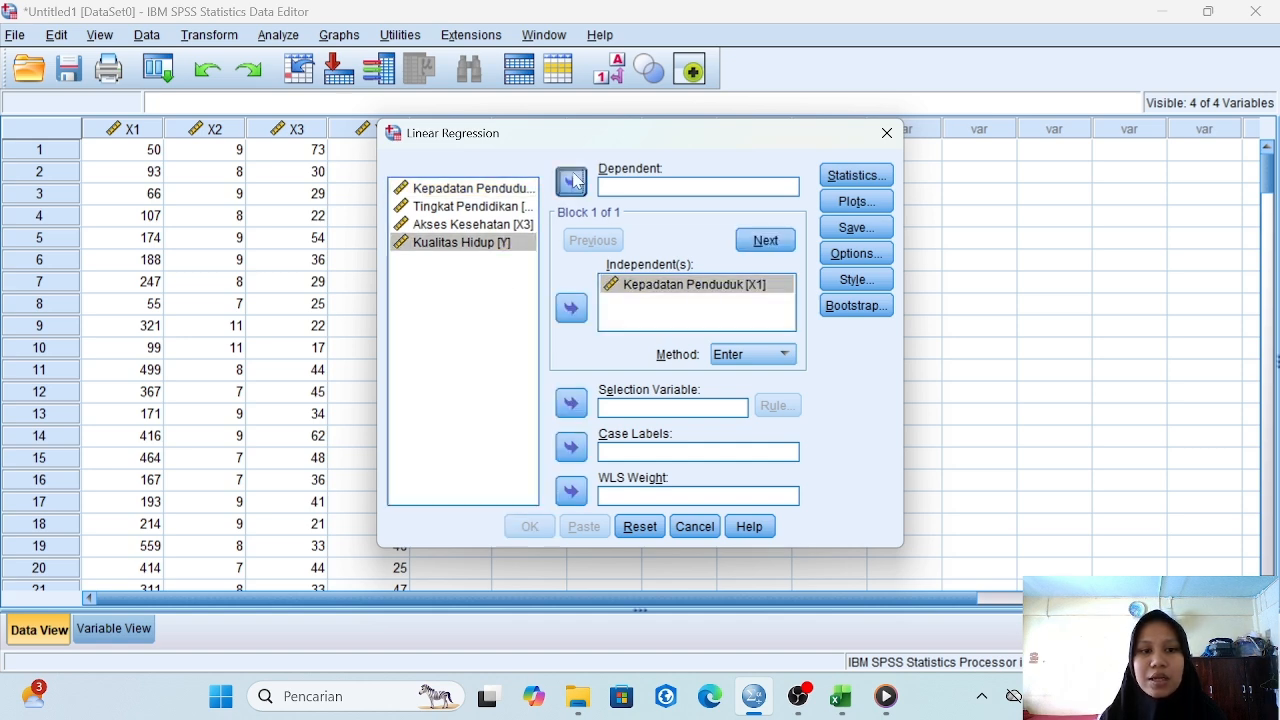
left_click(527, 524)
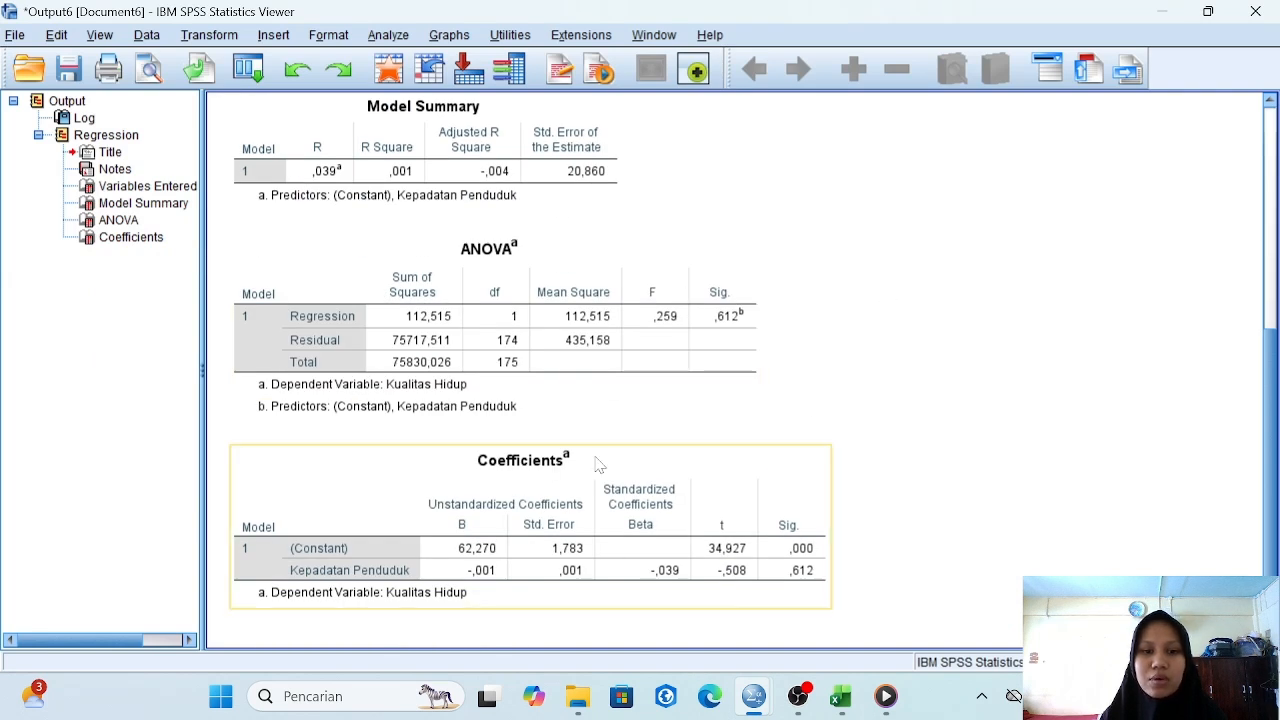
Step: Examine the Coefficients table of the Kepadatan Penduduk regression, and close the output without saving it
left_click(600, 464)
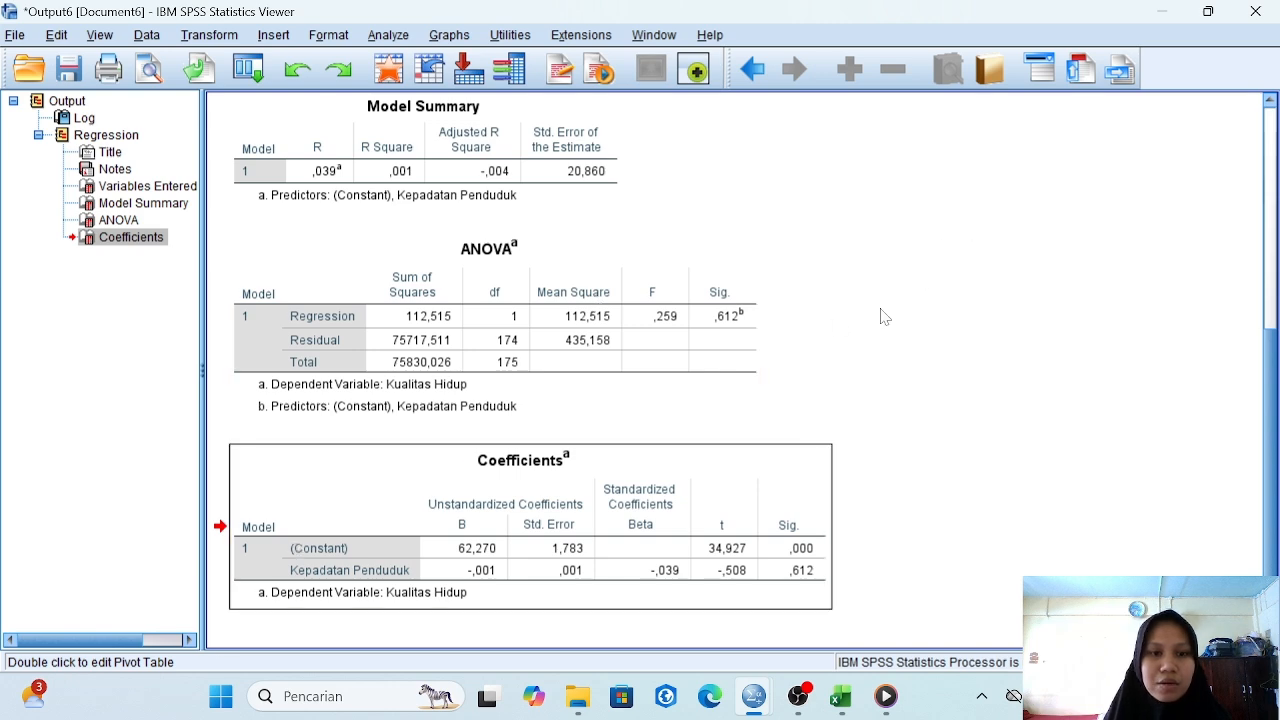
left_click(1256, 11)
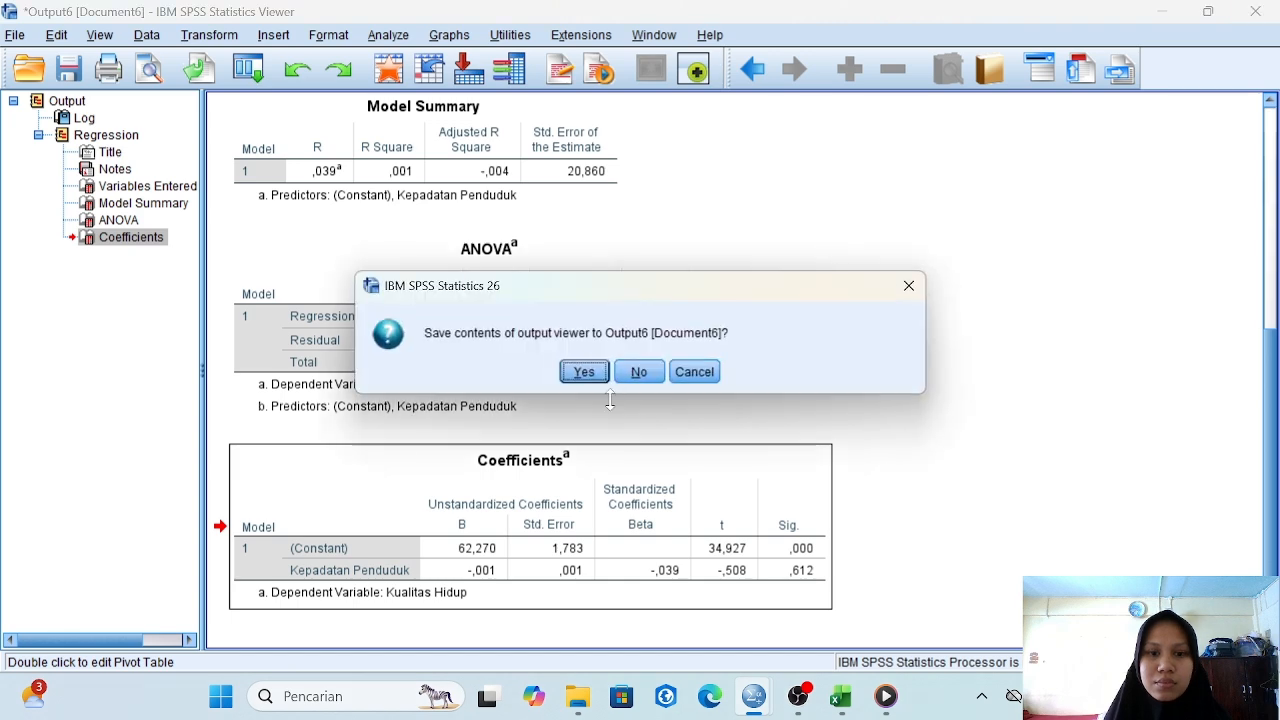
left_click(637, 371)
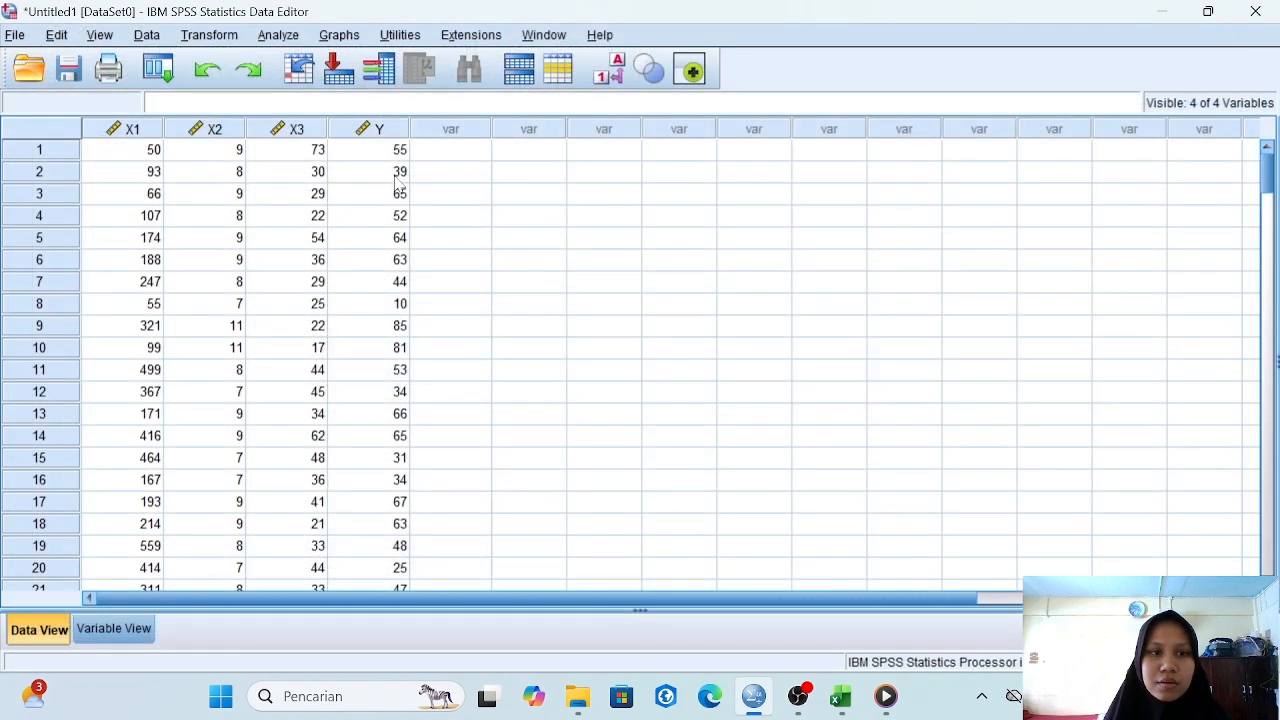
Step: Replace Kepadatan Penduduk [X1] with Tingkat Pendidikan [X2] as the independent variable and run the linear regression on Kualitas Hidup [Y]
left_click(280, 36)
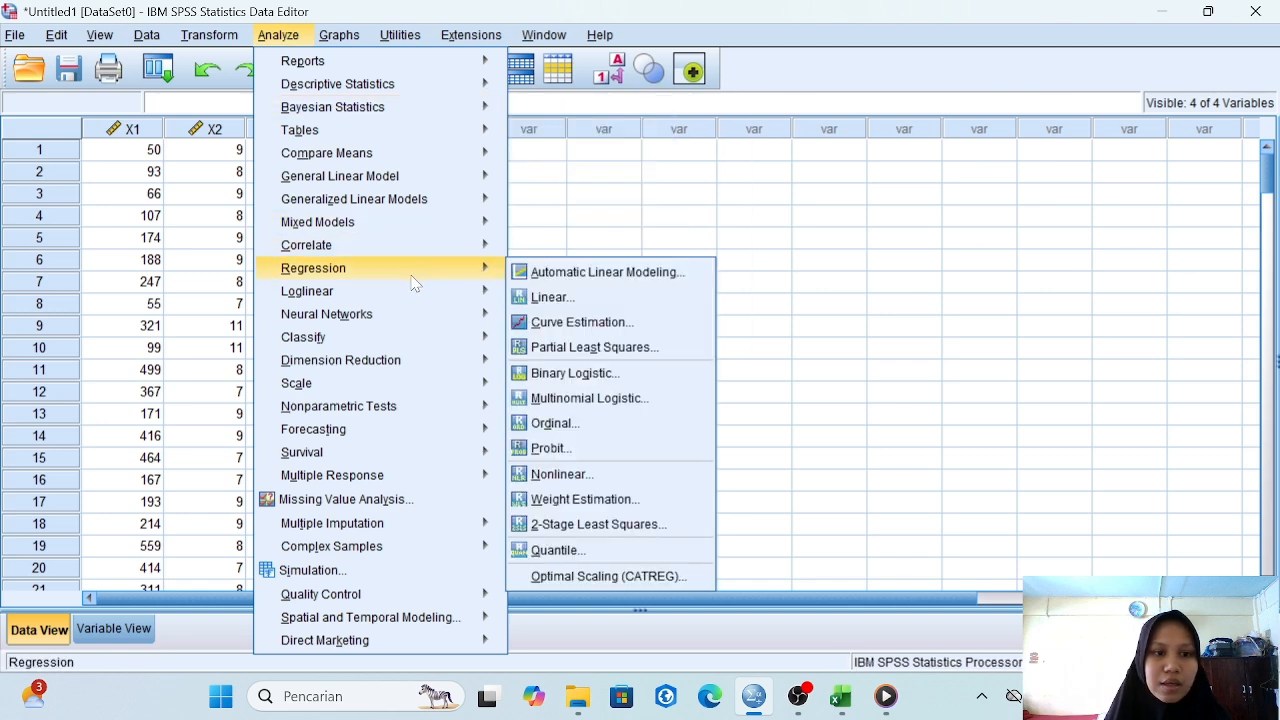
mouse_move(448, 272)
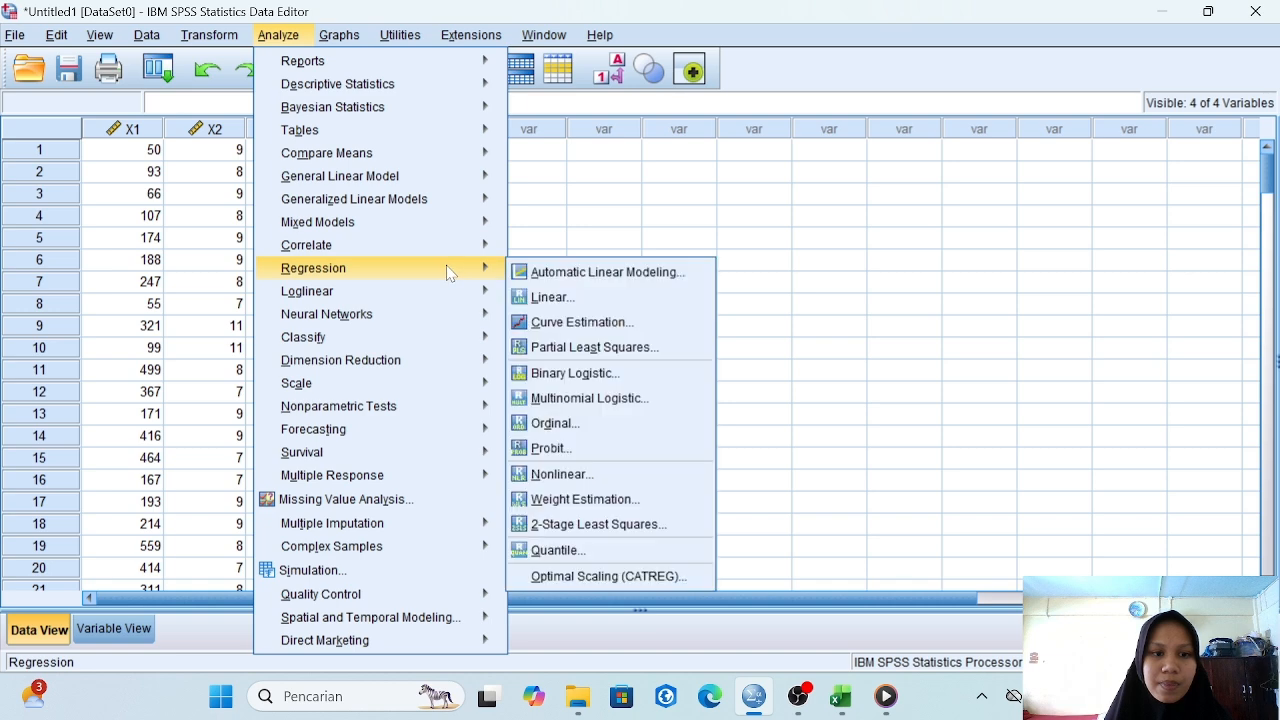
left_click(522, 296)
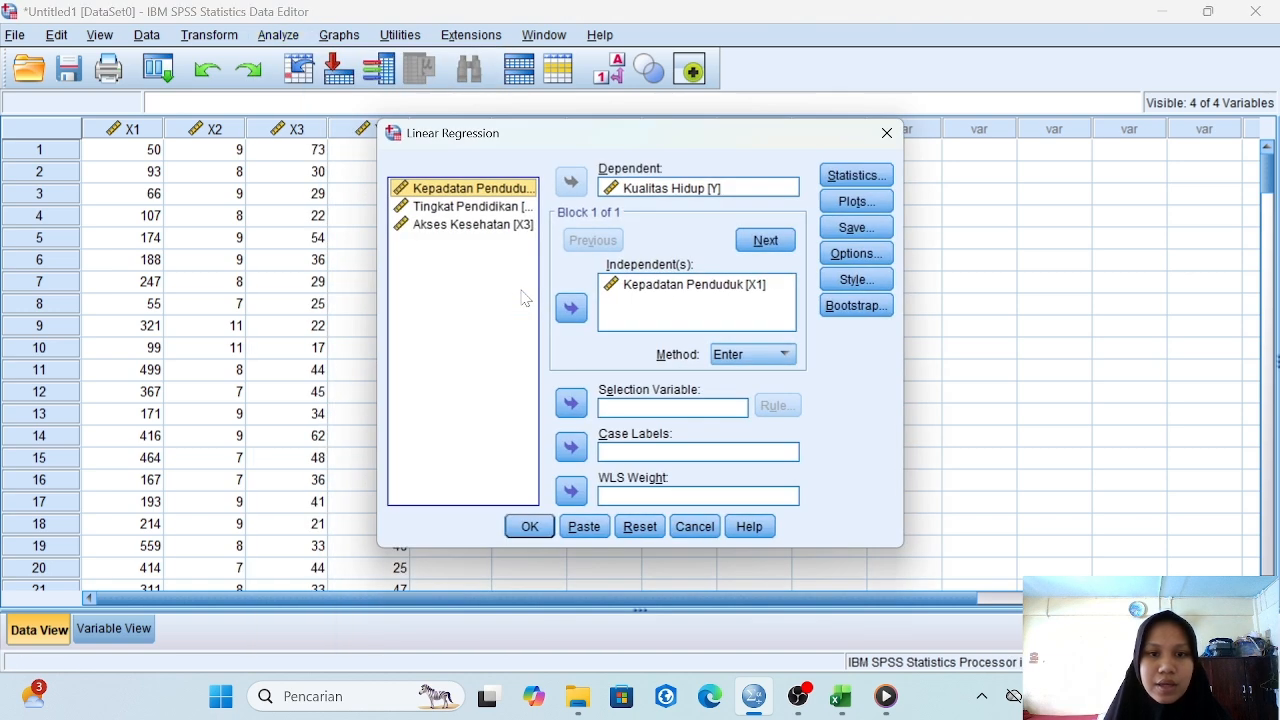
left_click(625, 286)
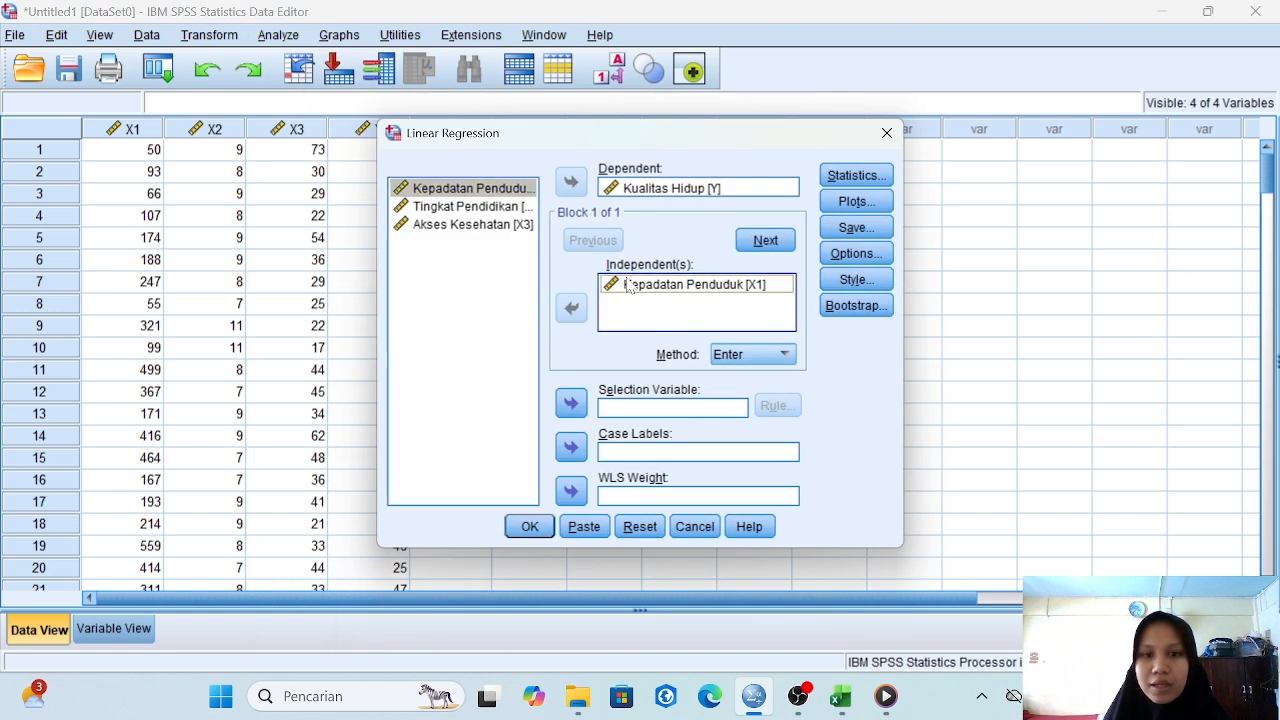
left_click(571, 308)
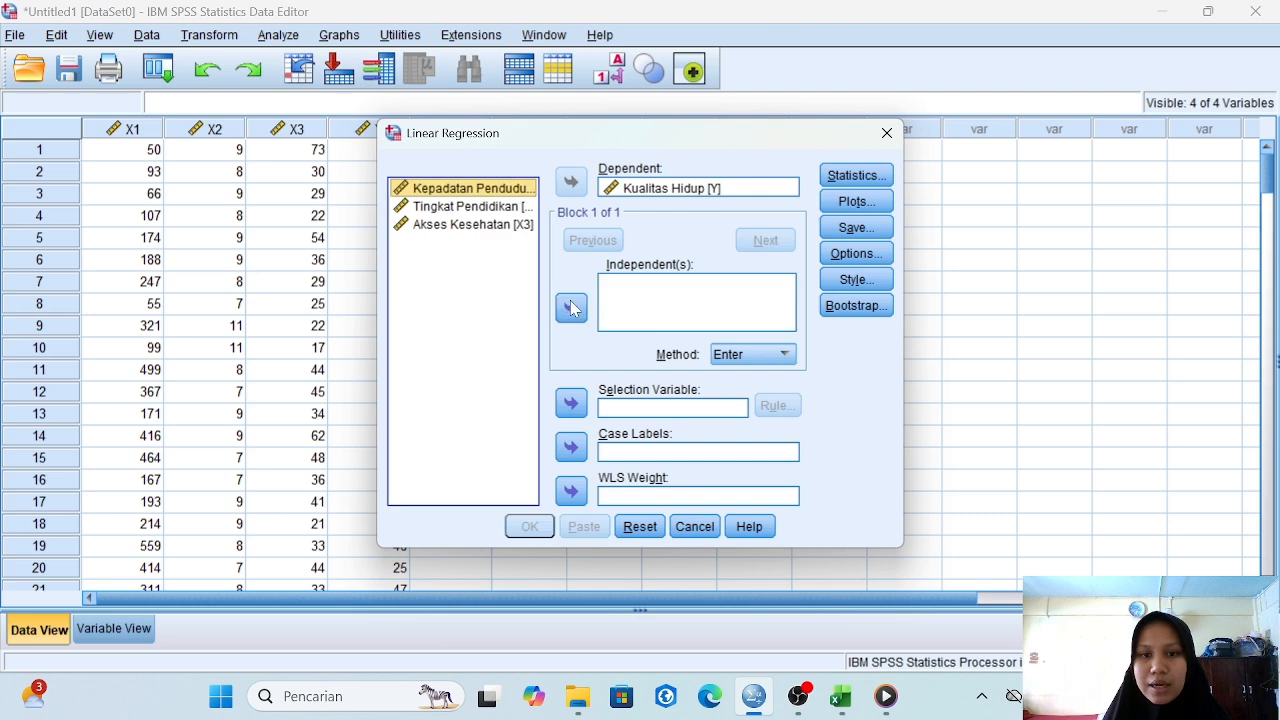
left_click(496, 207)
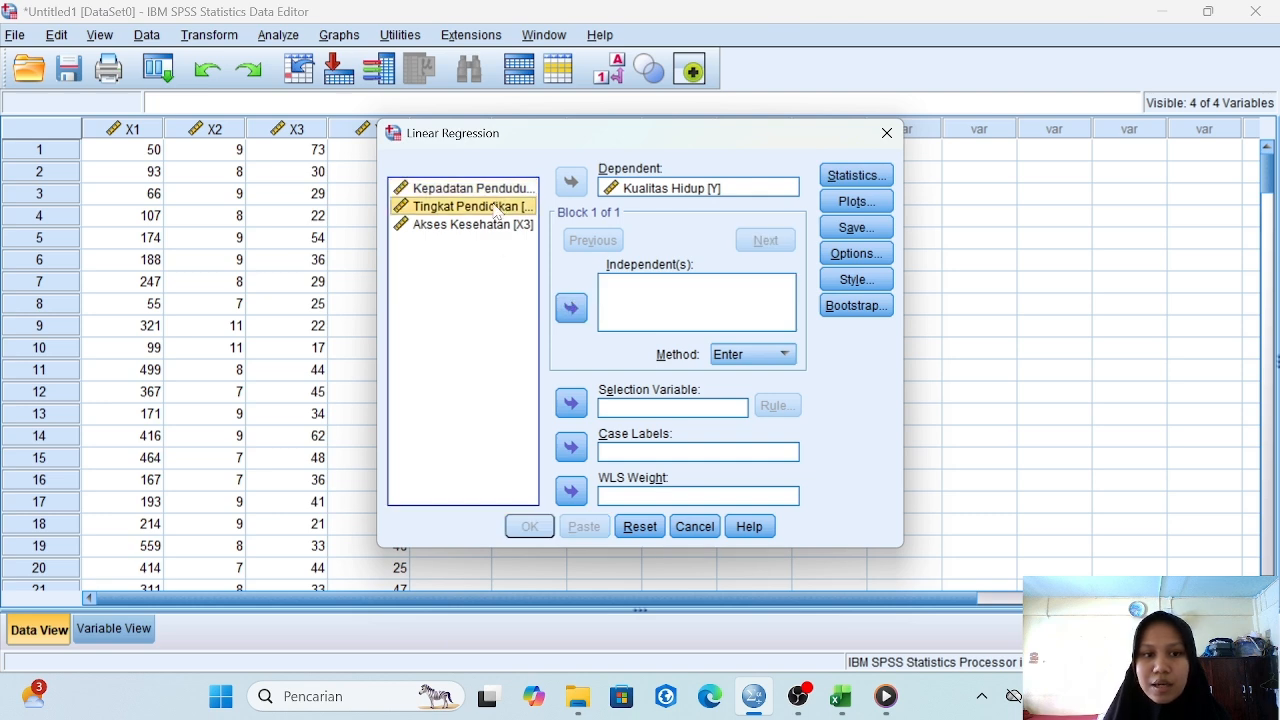
left_click(571, 308)
left_click(529, 526)
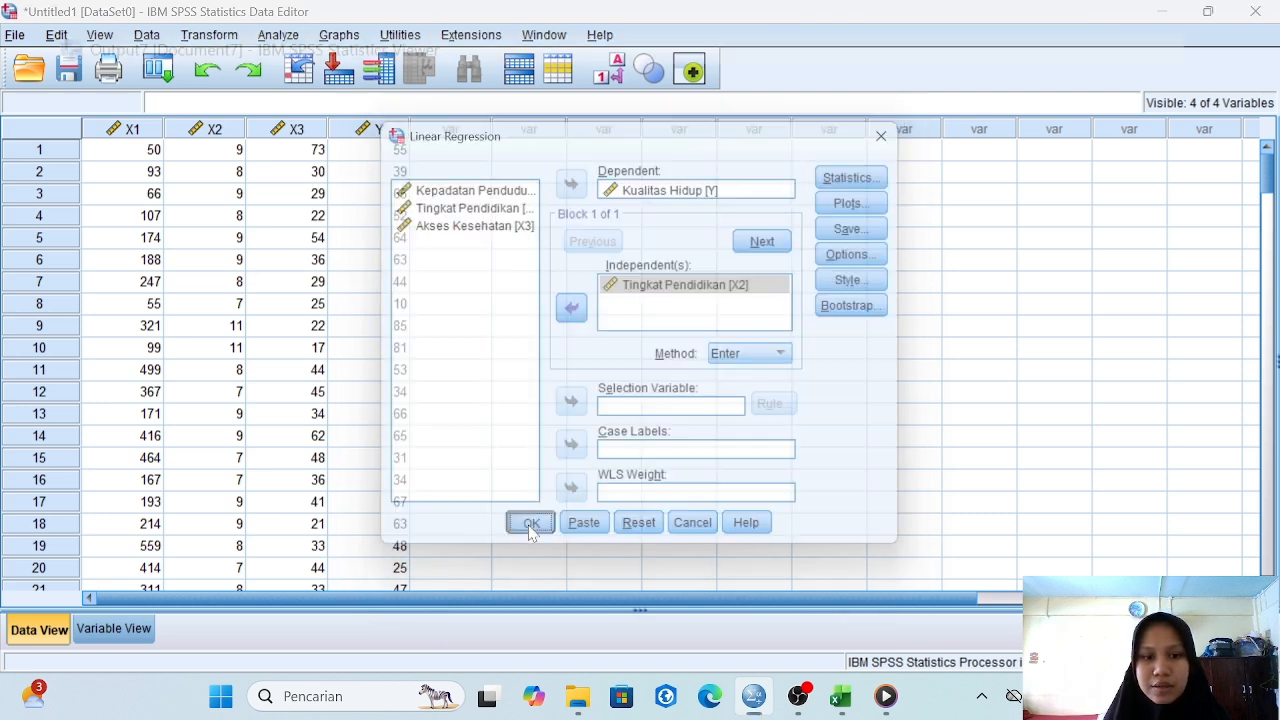
Step: Examine the Coefficients table of the Tingkat Pendidikan regression, and close the output without saving it
scroll(690, 355, "down", 5)
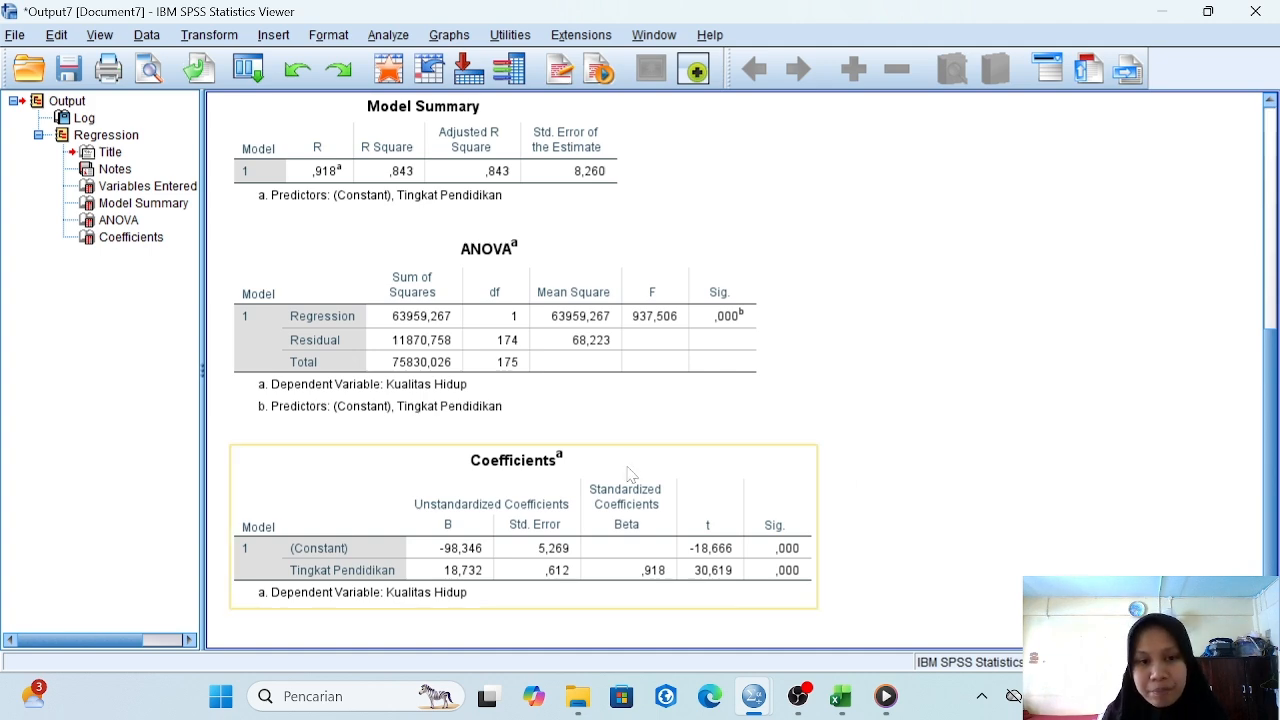
left_click(727, 537)
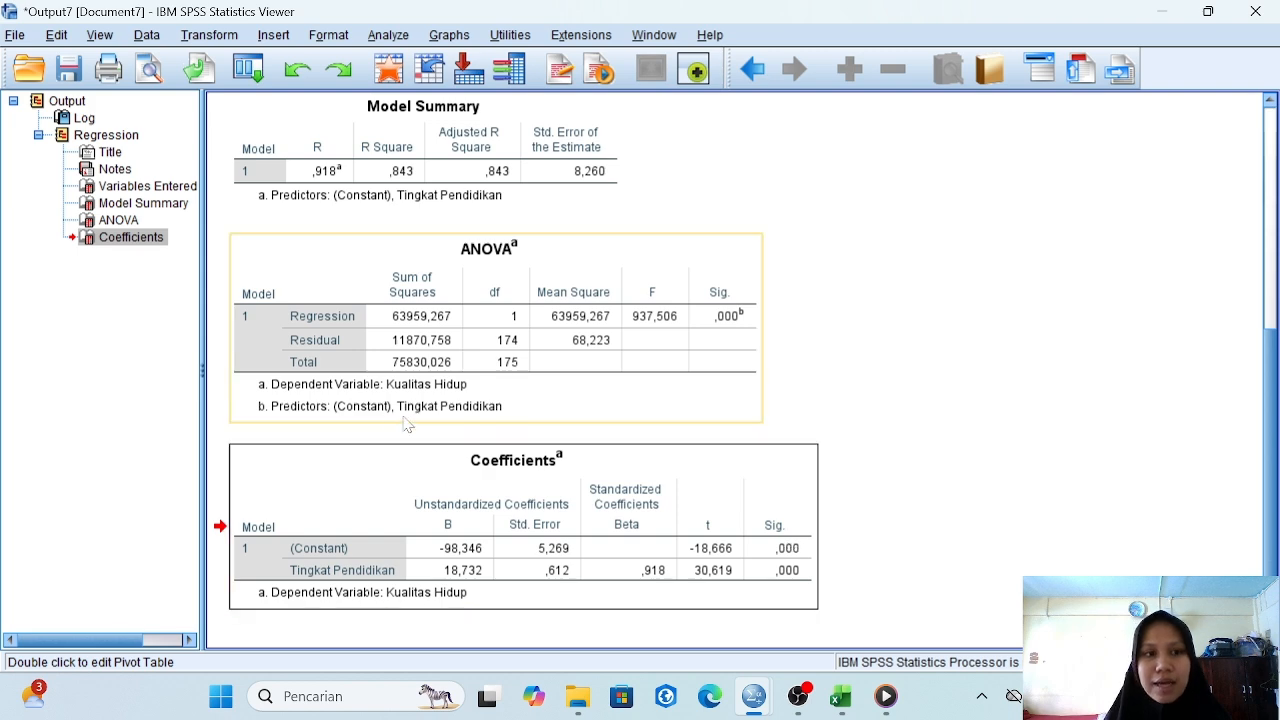
left_click(1240, 12)
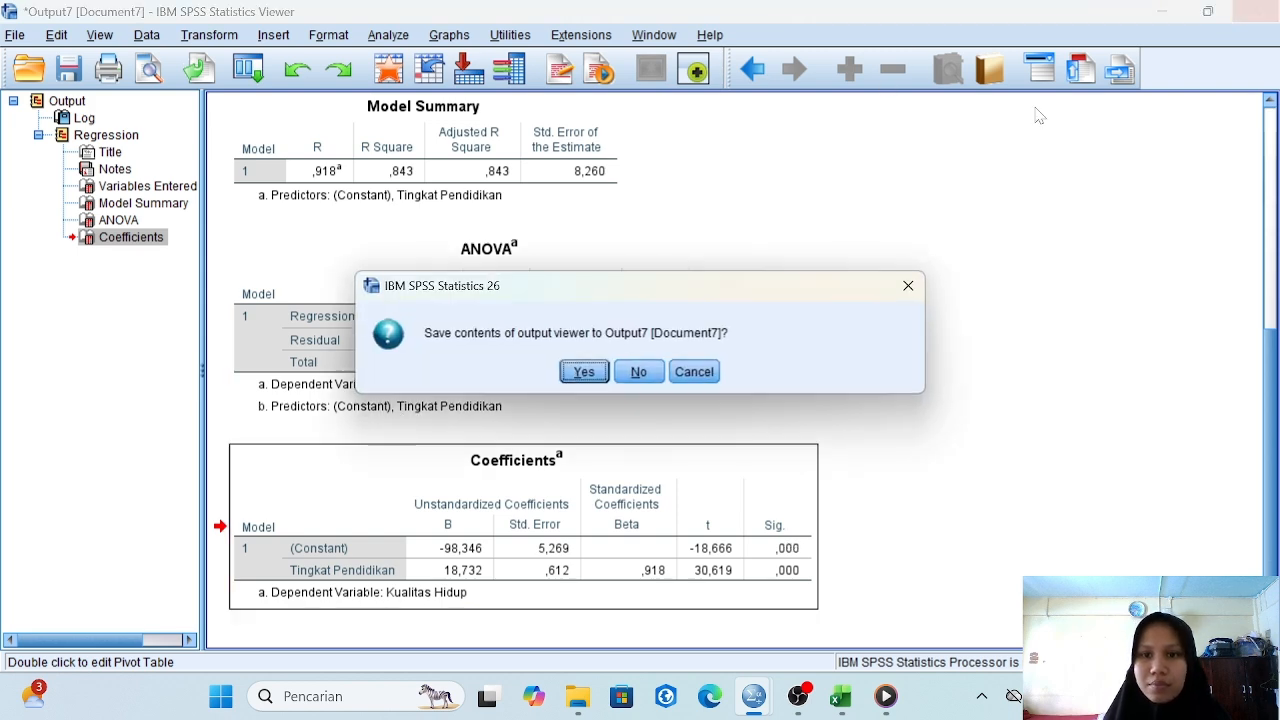
left_click(644, 380)
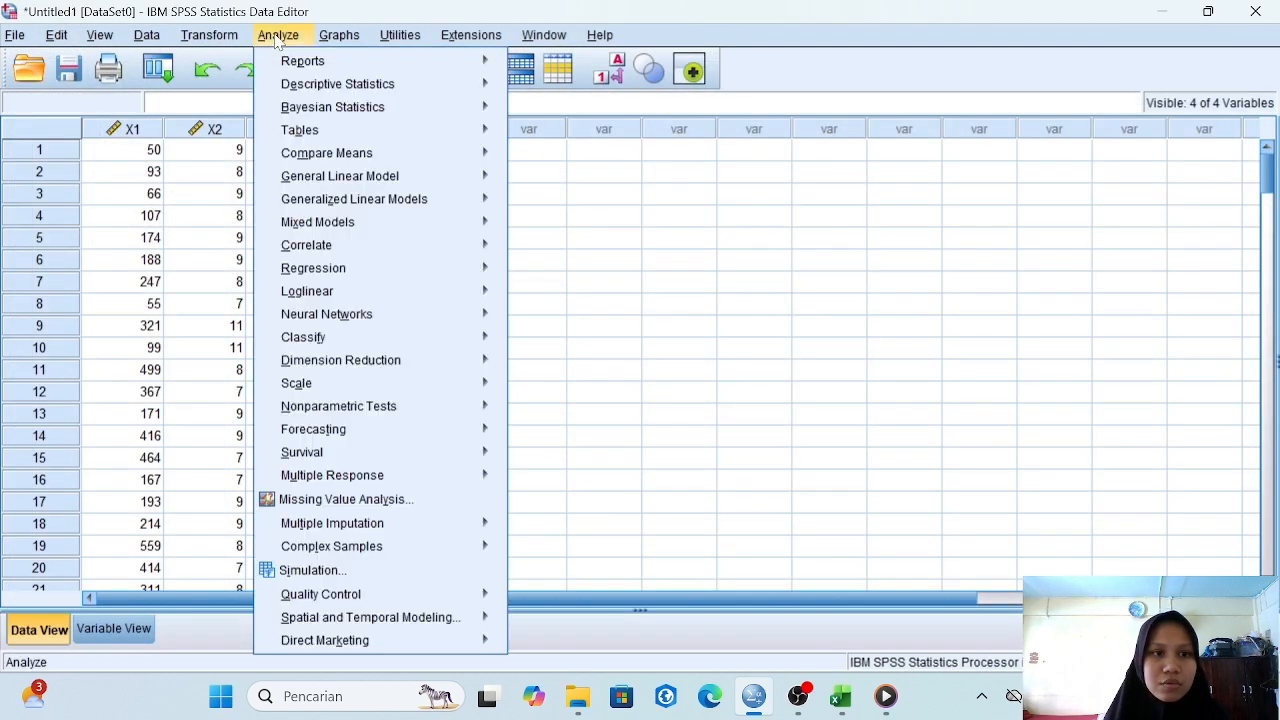
Step: Rerun the linear regression with Akses Kesehatan [X3] replacing Tingkat Pendidikan [X2] as the independent variable, and examine its t and Sig. values in the Coefficients table
left_click(278, 35)
mouse_move(389, 253)
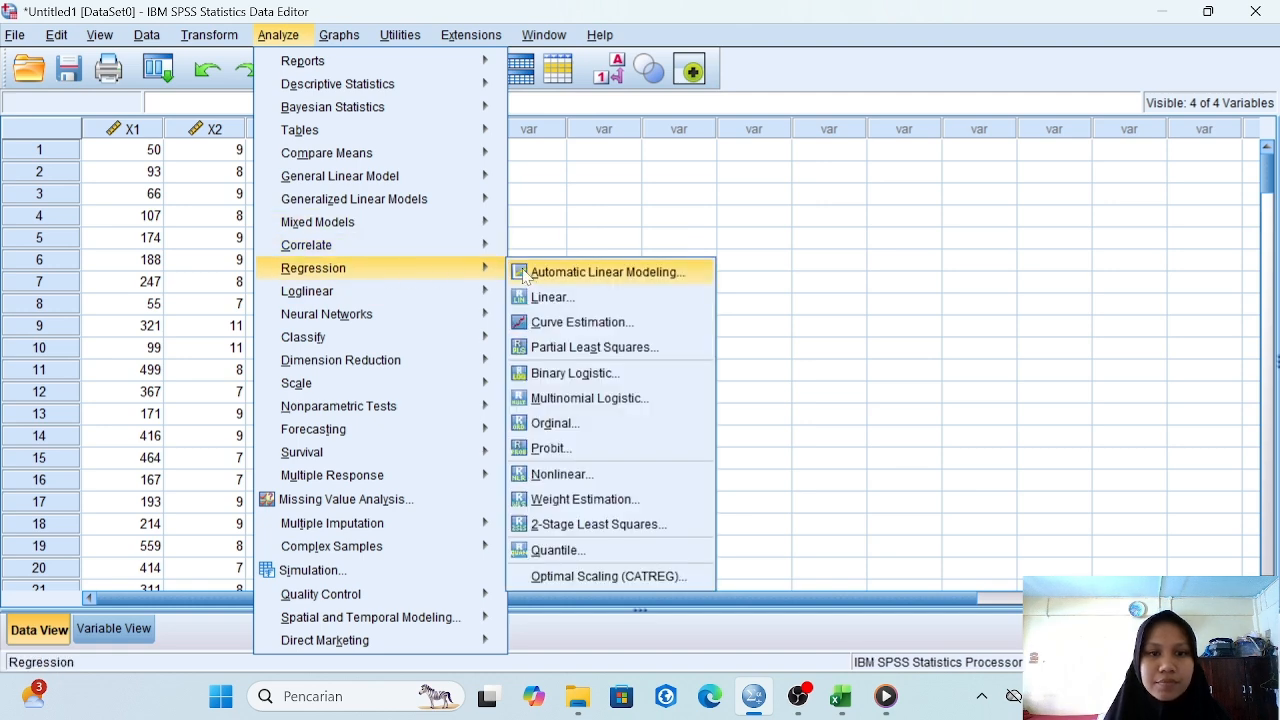
left_click(538, 298)
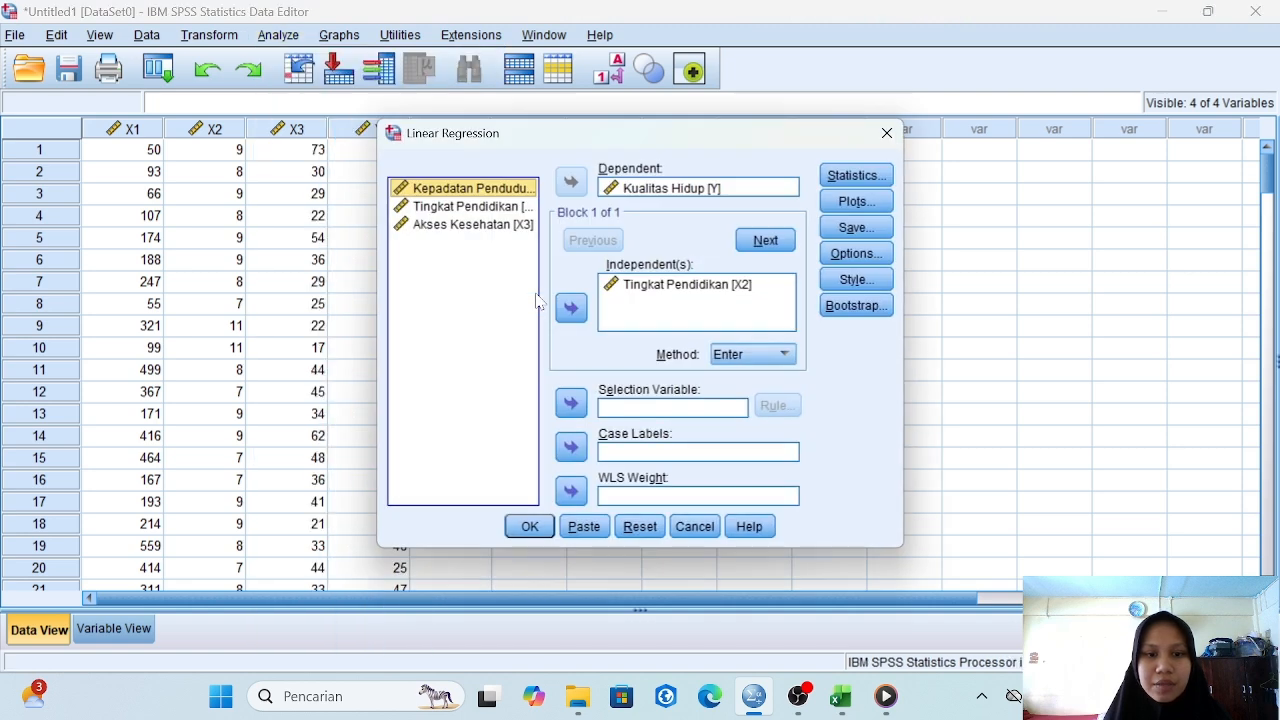
left_click(632, 289)
left_click(571, 308)
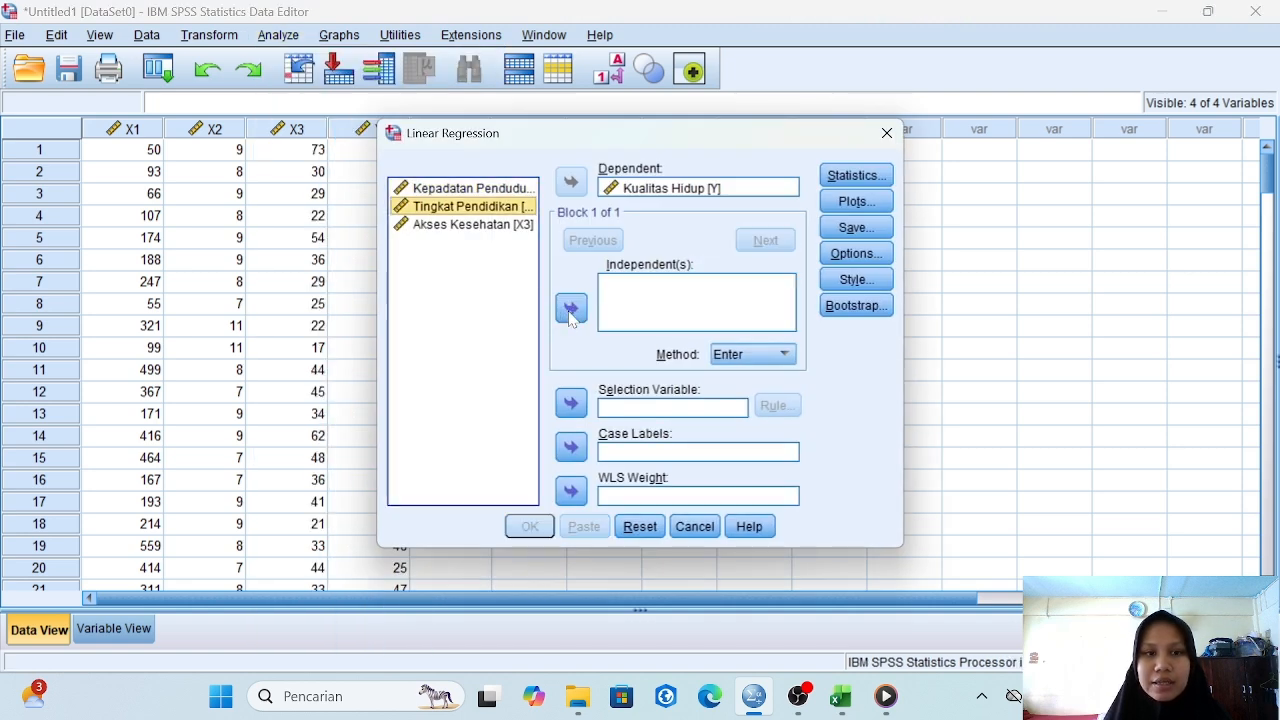
left_click(518, 226)
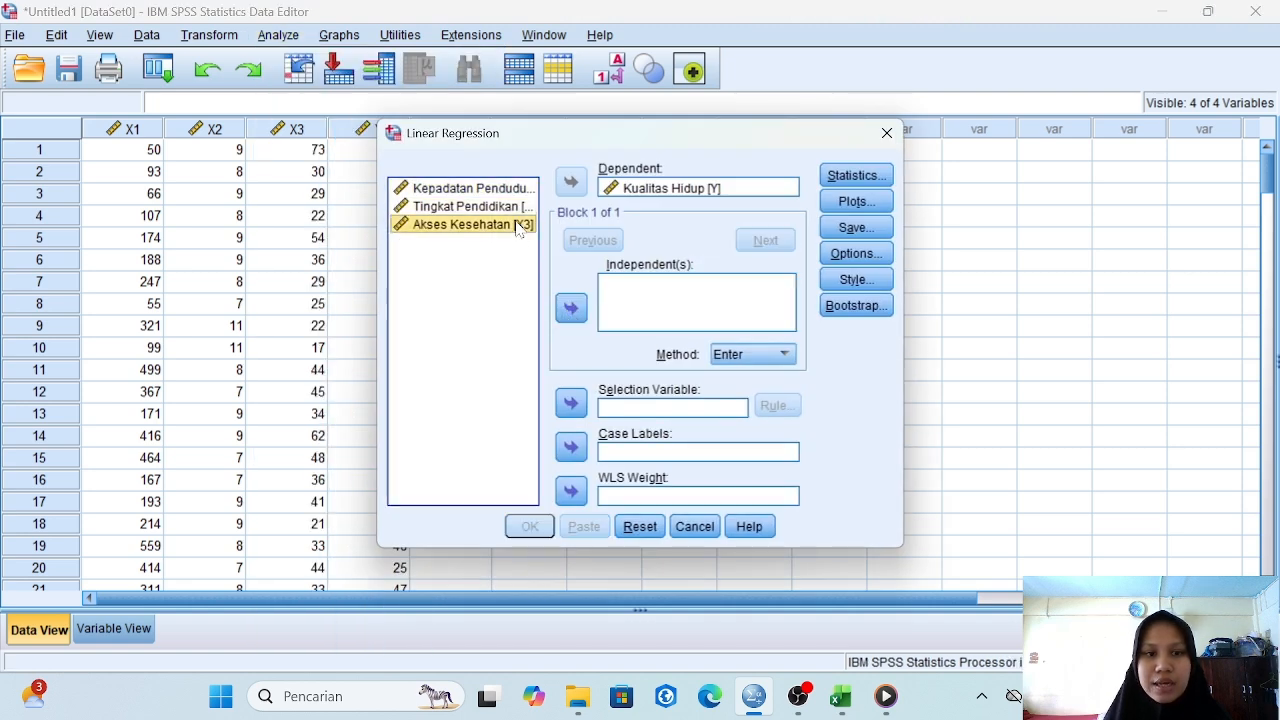
left_click(574, 309)
left_click(529, 526)
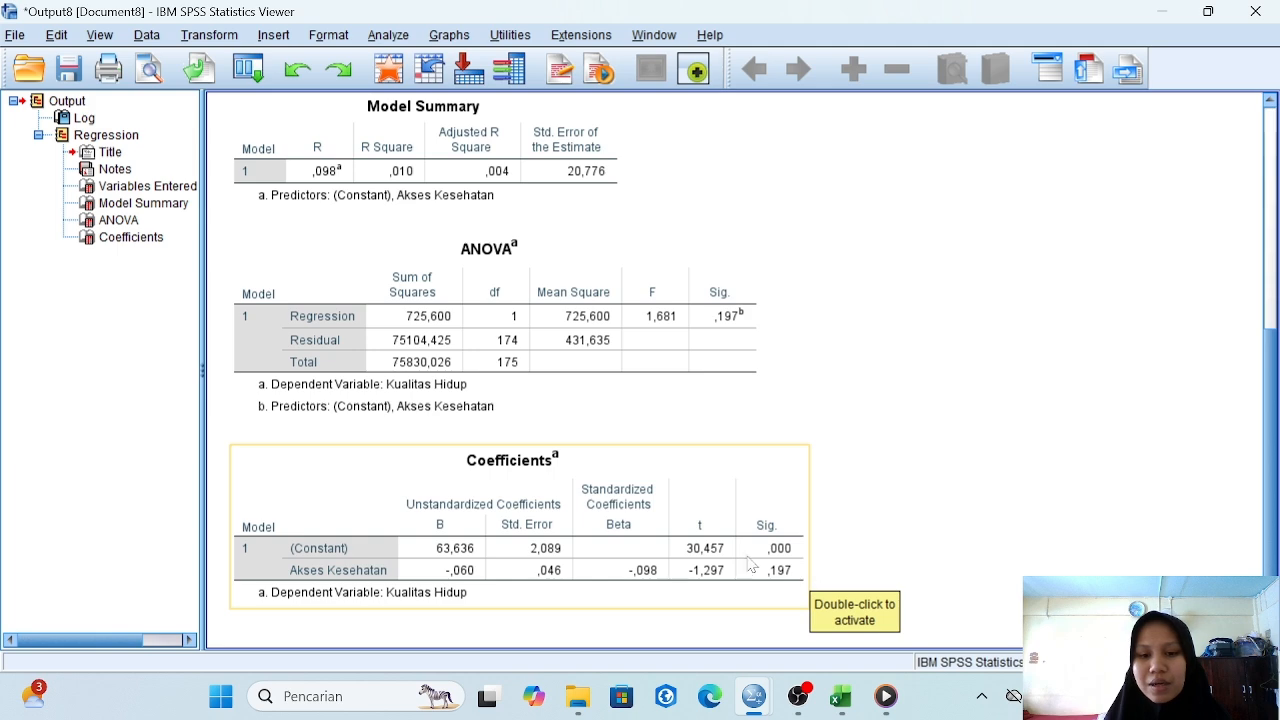
left_click(786, 575)
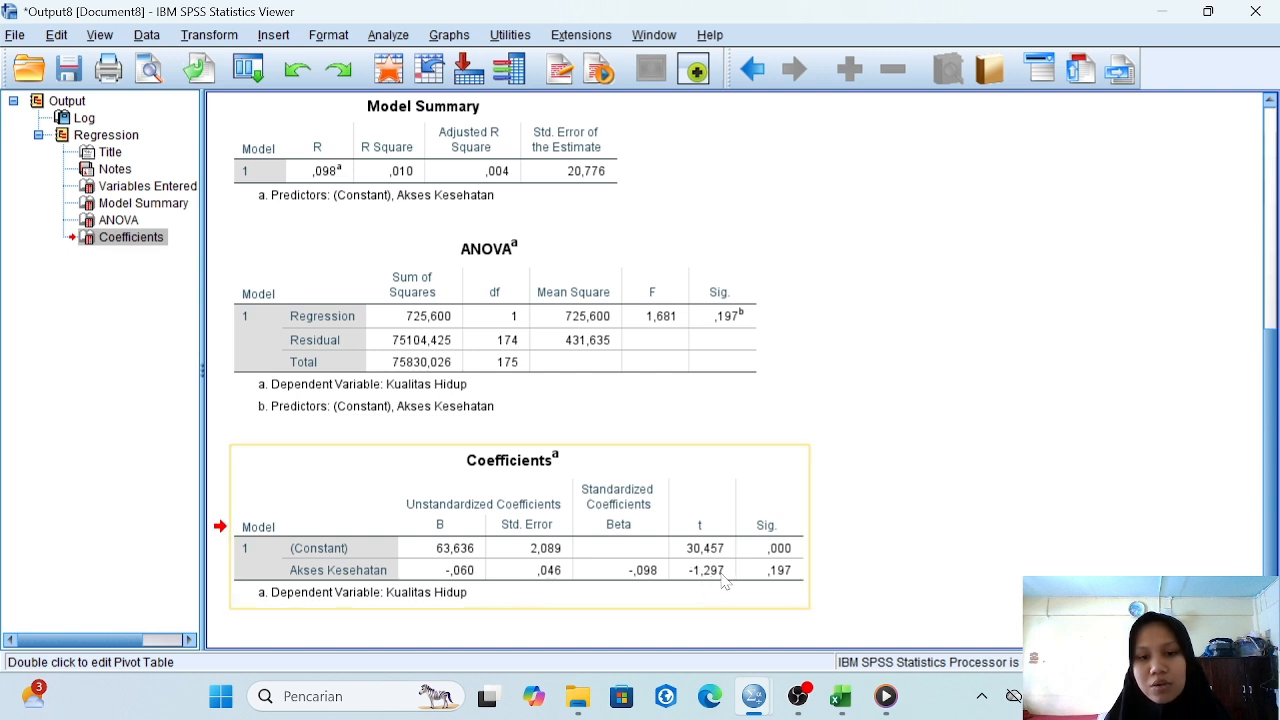
Step: Examine the Coefficients table of the Akses Kesehatan regression, and close the output without saving it
left_click(850, 524)
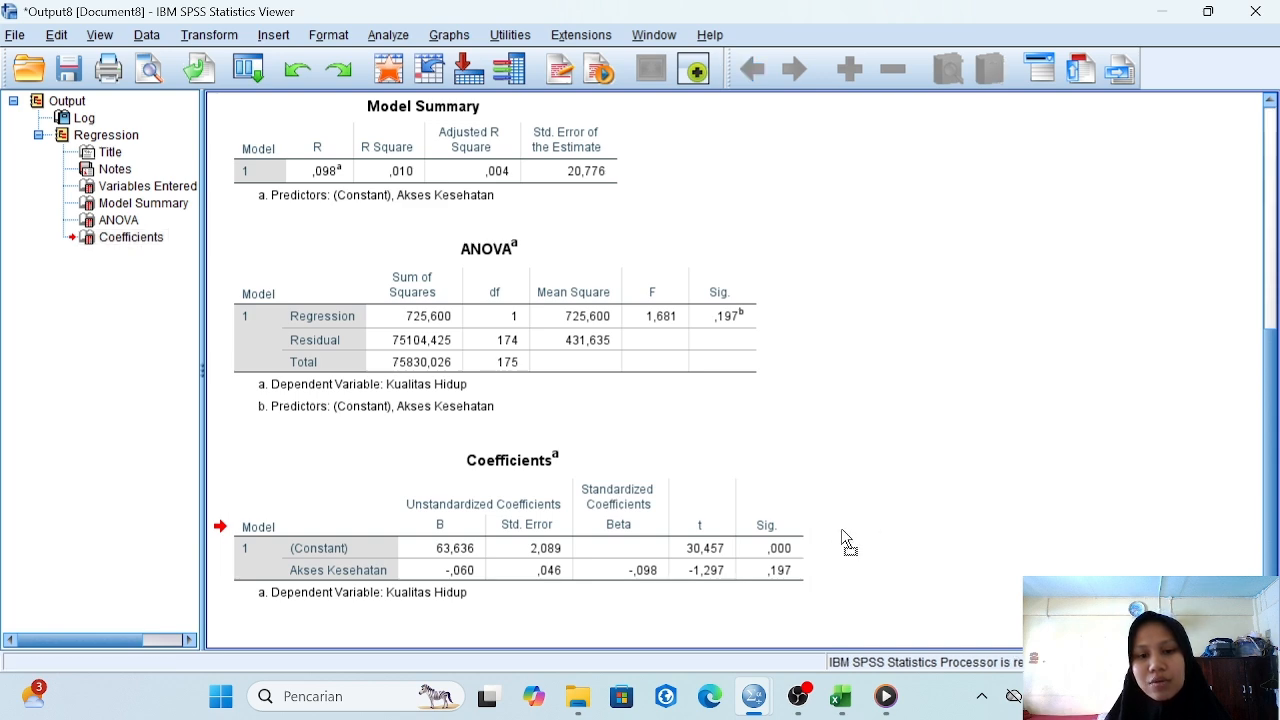
left_click(716, 552)
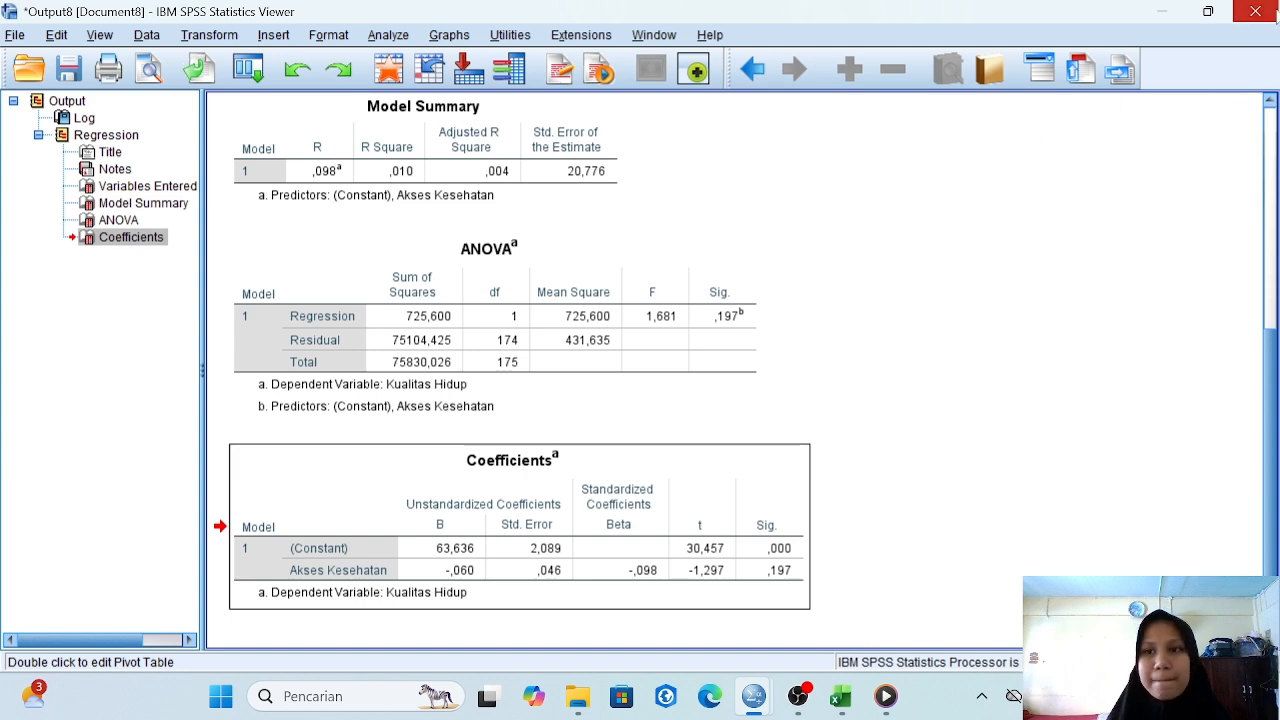
left_click(1268, 14)
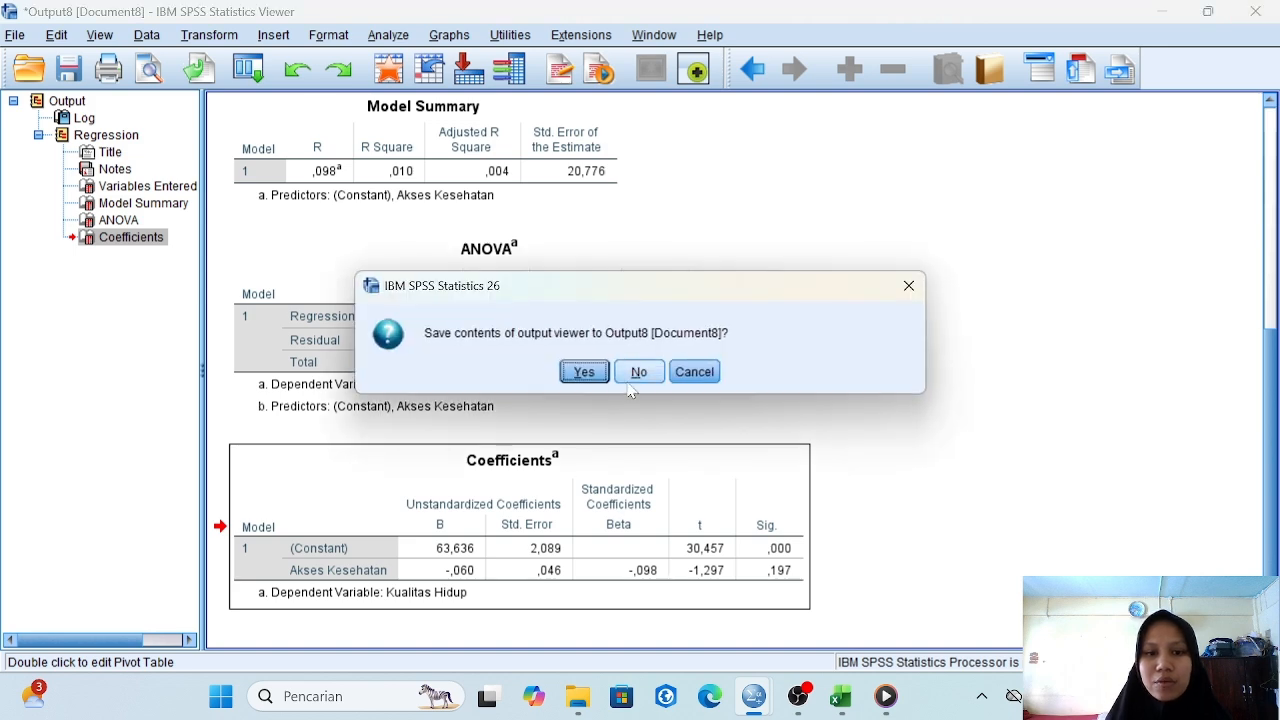
left_click(640, 373)
scroll(398, 370, "down", 6)
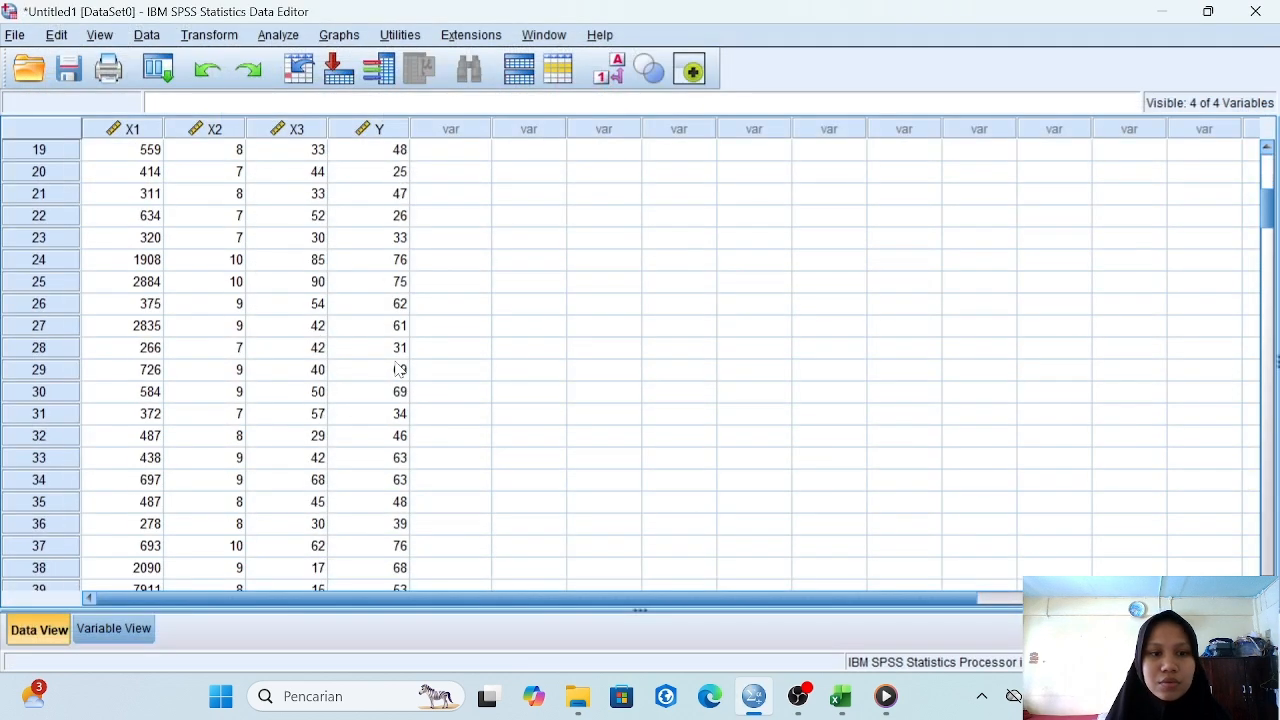
scroll(398, 370, "up", 6)
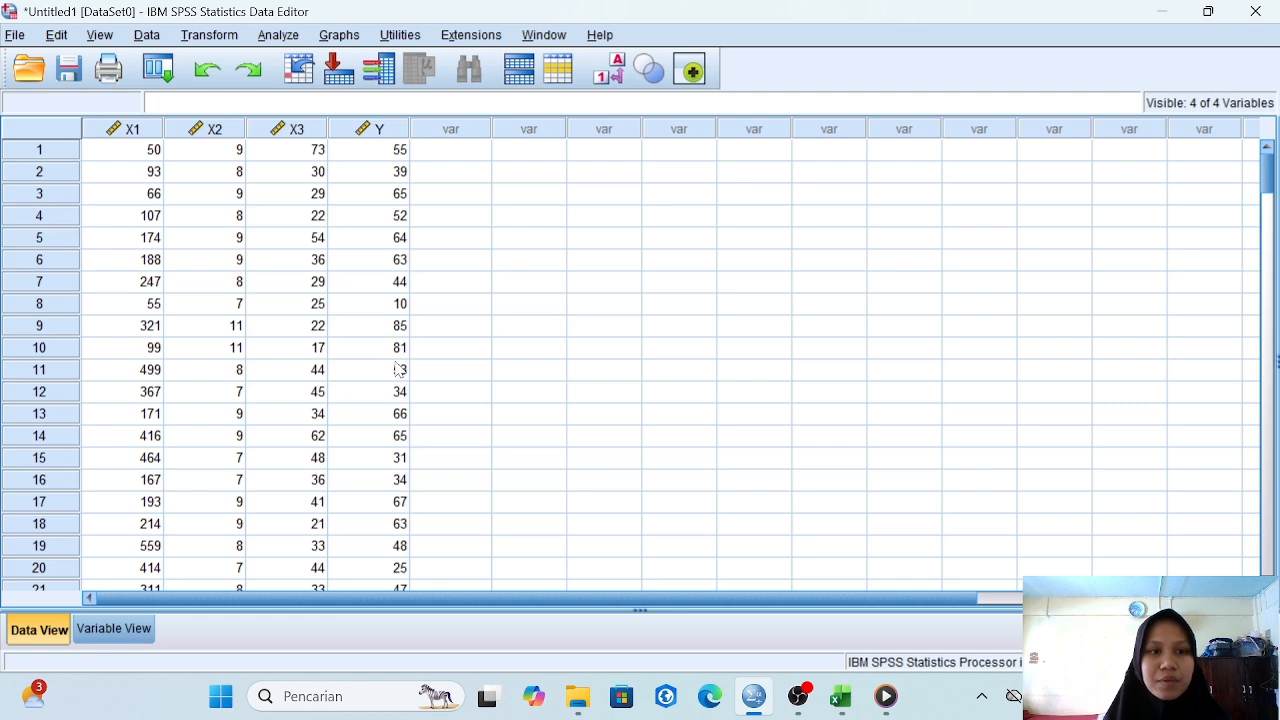
Step: Remove Akses Kesehatan [X3] from the independent variables of the linear regression on Kualitas Hidup [Y]
left_click(282, 38)
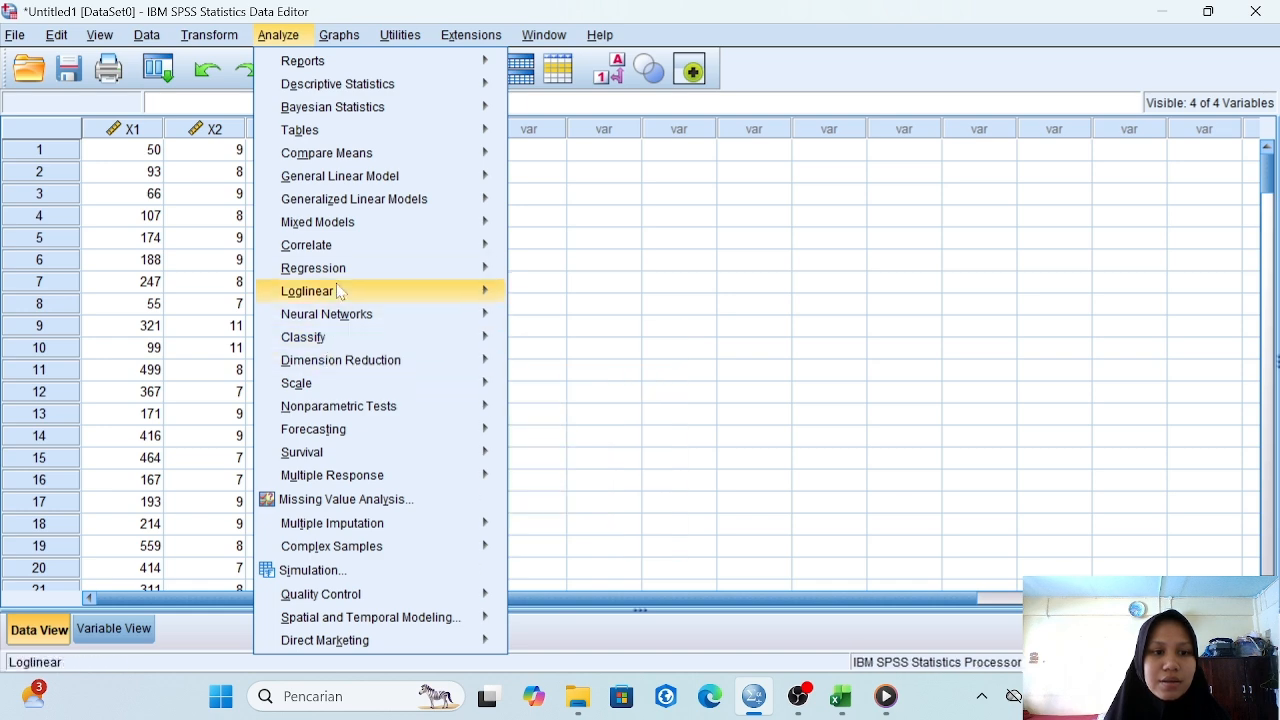
mouse_move(338, 272)
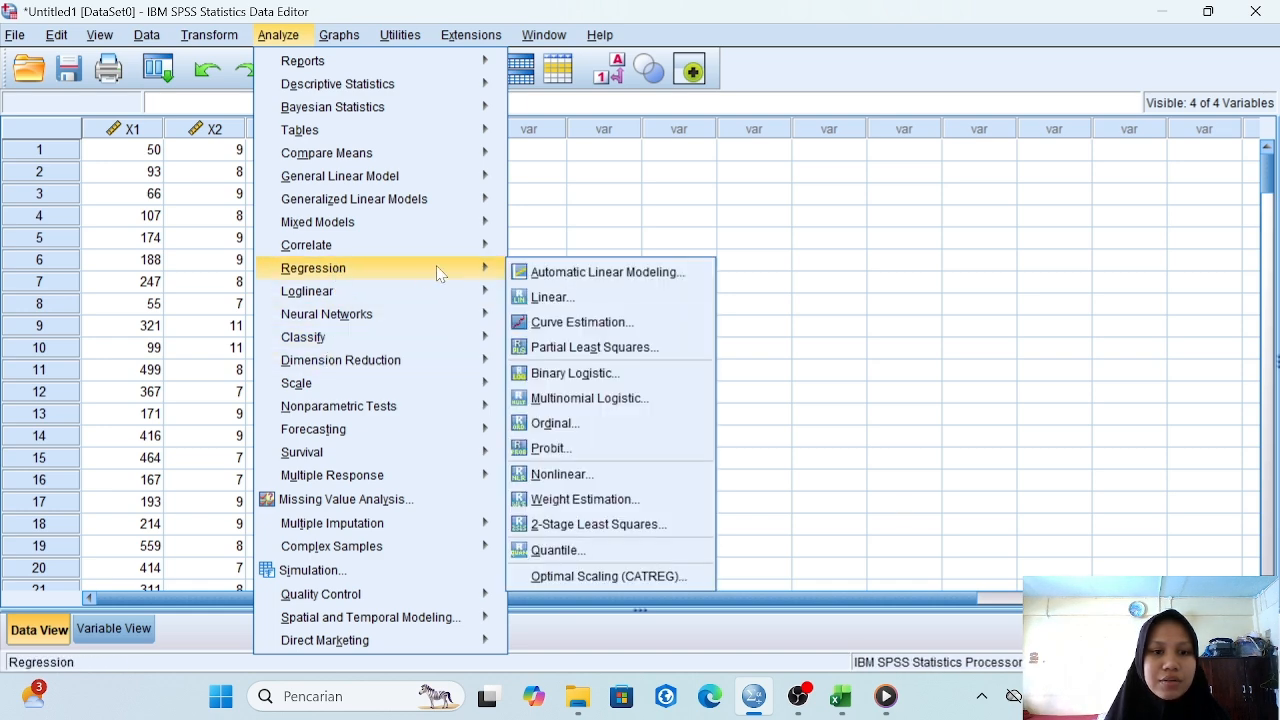
left_click(548, 297)
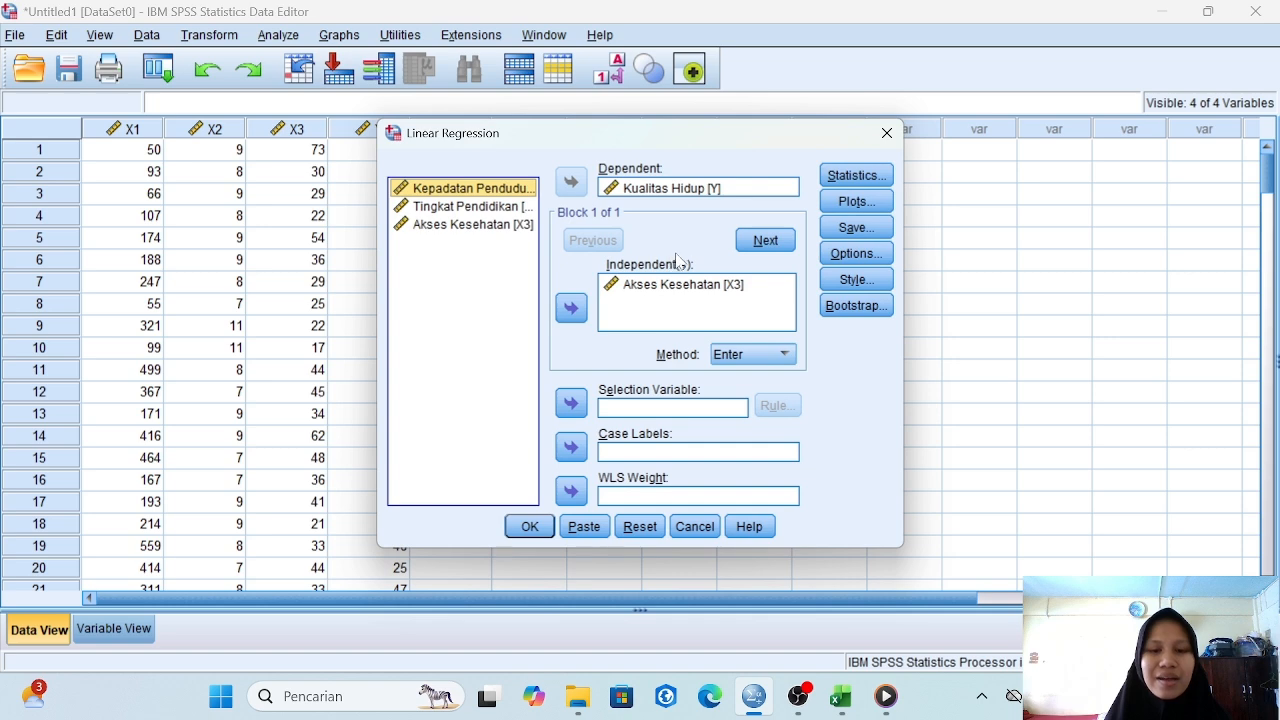
left_click(664, 288)
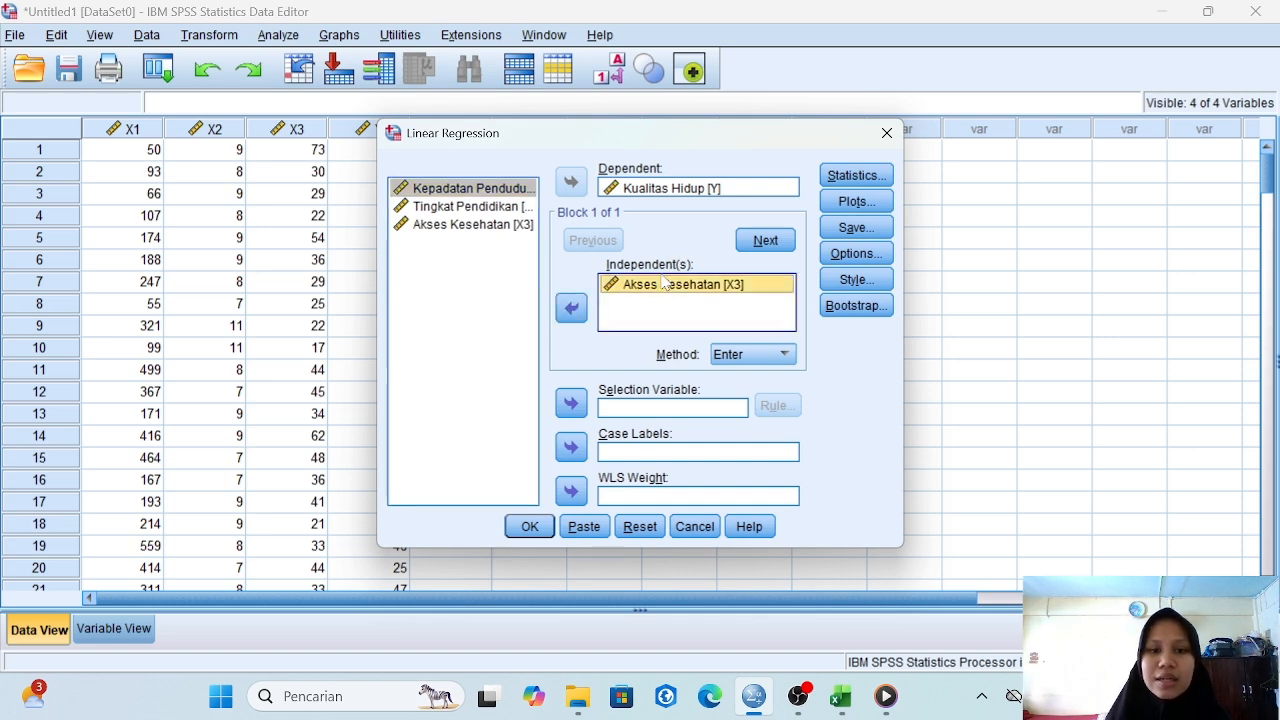
left_click(571, 308)
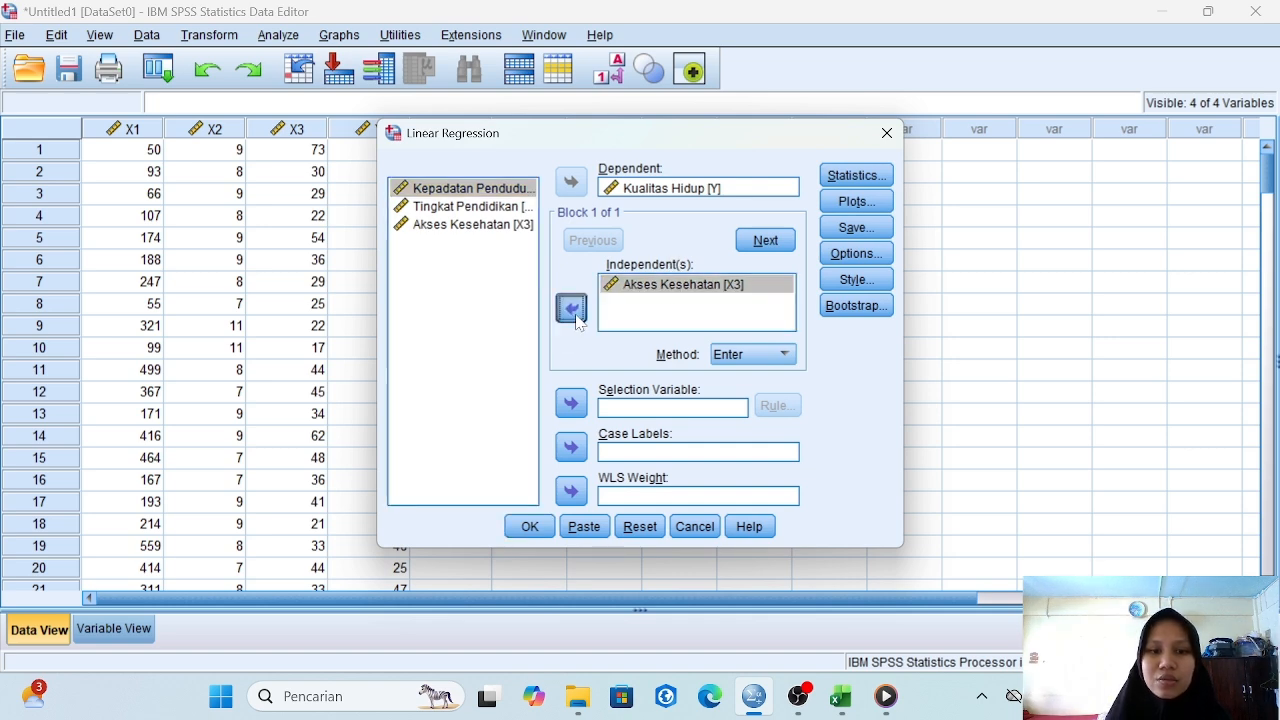
Step: Add Kepadatan Penduduk [X1], Tingkat Pendidikan [X2] and Akses Kesehatan [X3] as independent variables and run the linear regression on Kualitas Hidup [Y]
left_click(495, 188)
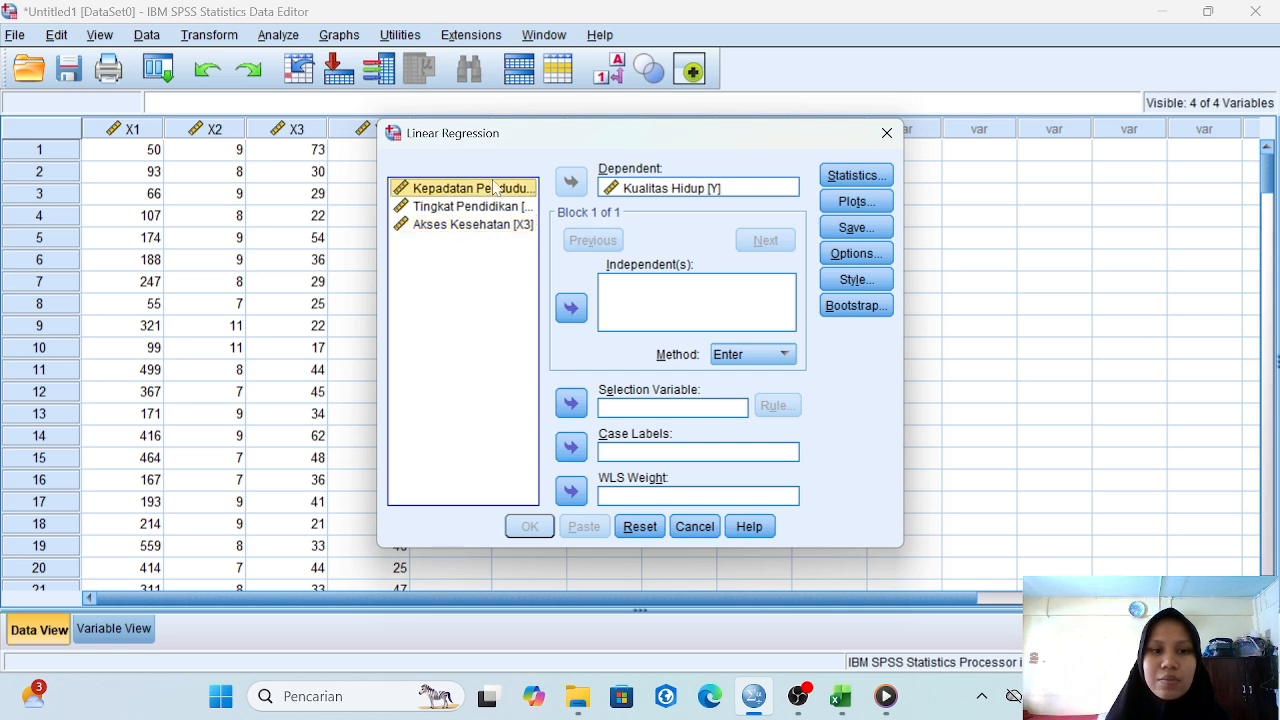
left_click(571, 308)
left_click(512, 207)
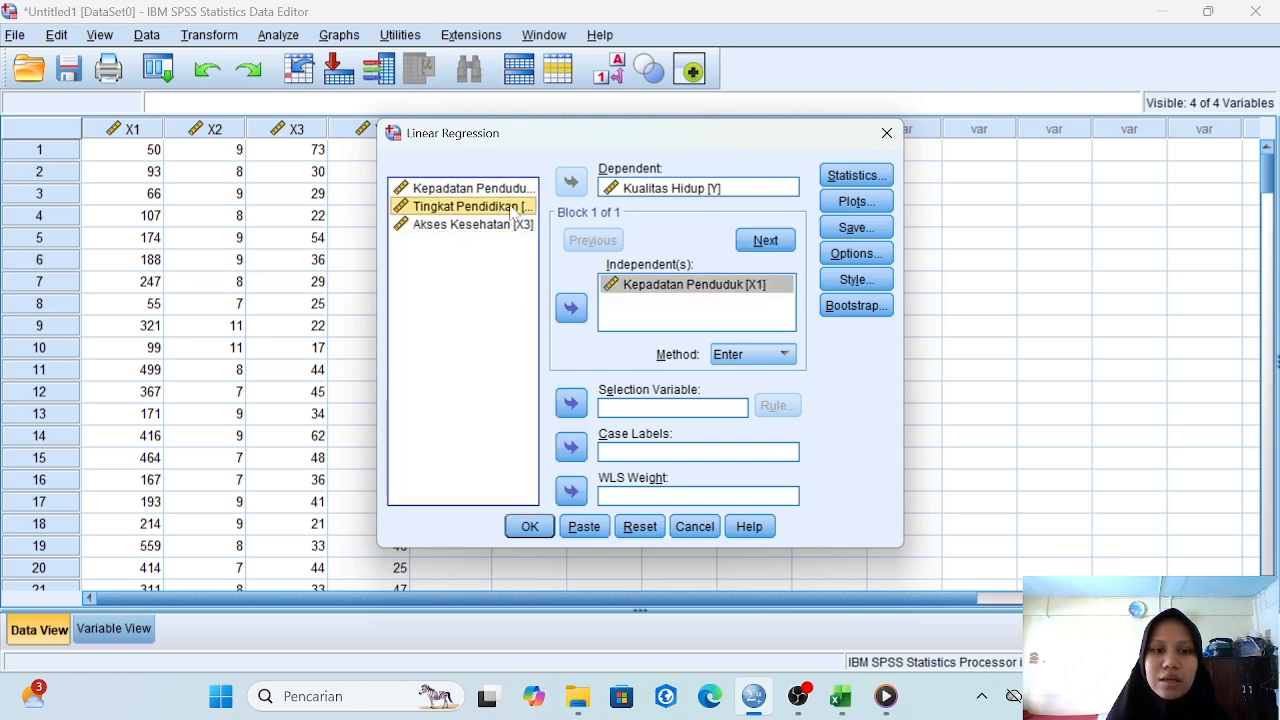
left_click(571, 308)
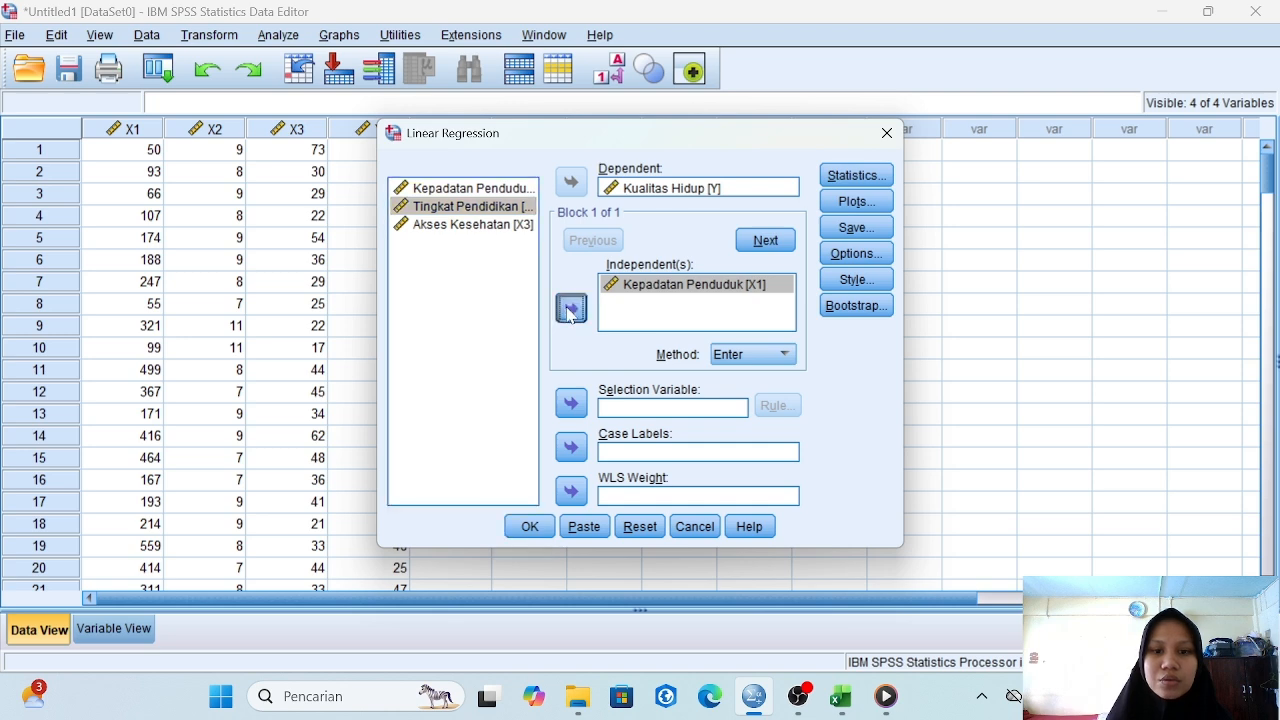
left_click(508, 224)
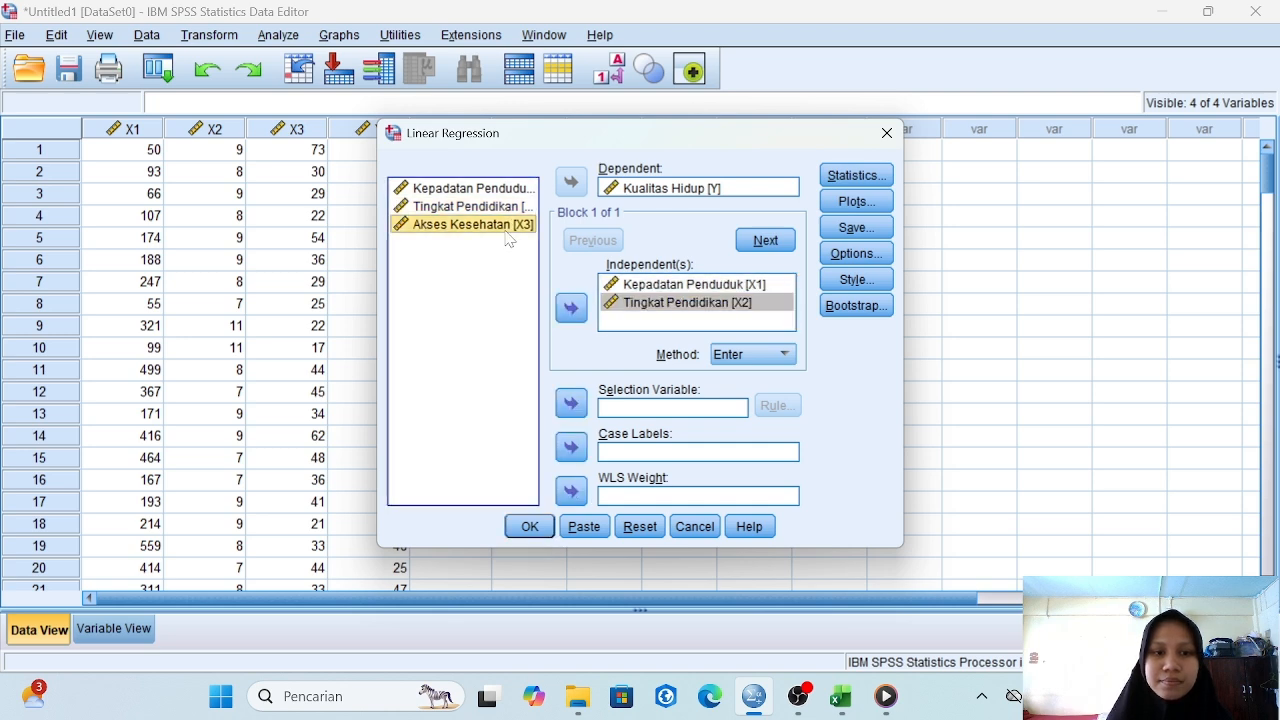
left_click(577, 313)
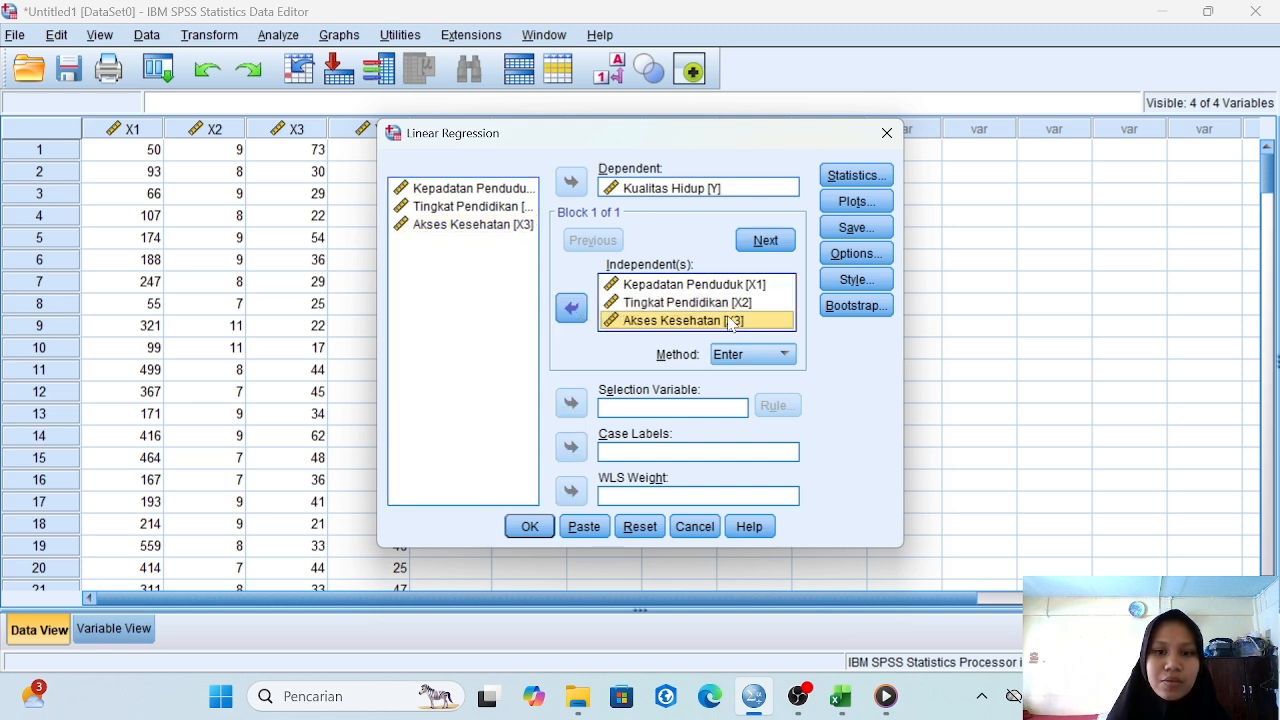
left_click(535, 532)
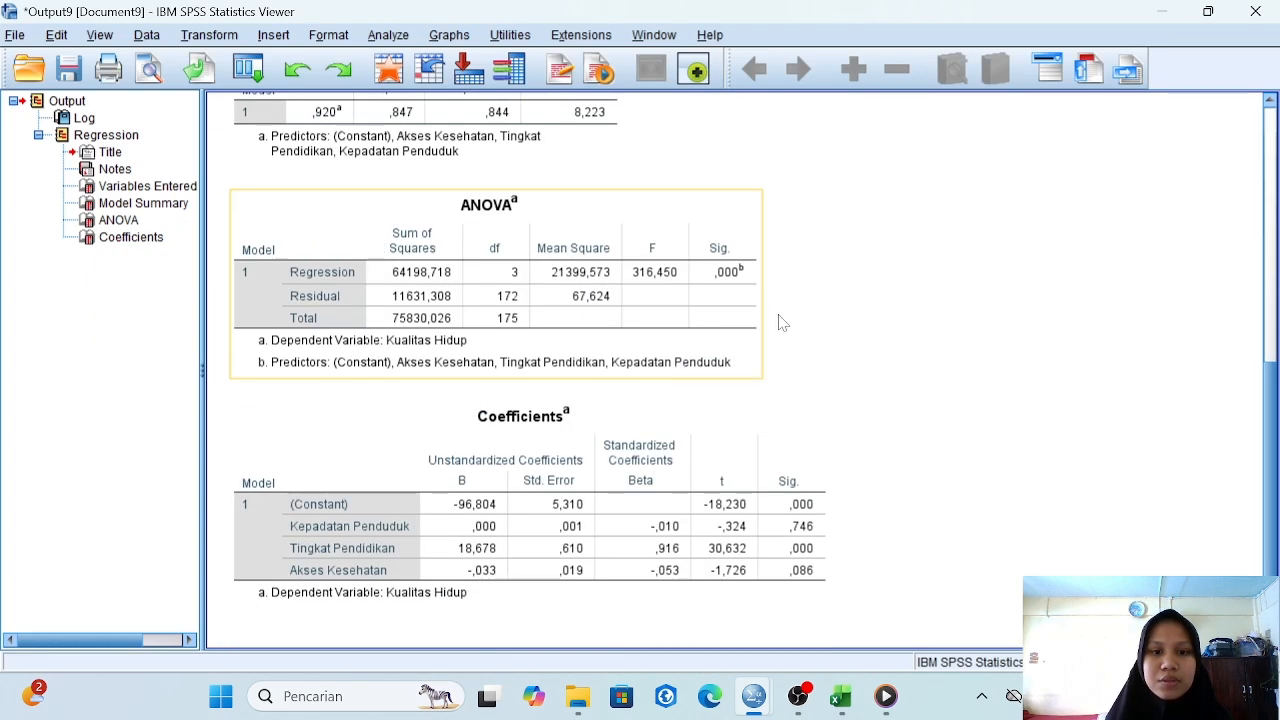
Step: Examine the F and Sig. values in the ANOVA table of the three-predictor regression on Kualitas Hidup
scroll(760, 315, "up", 1)
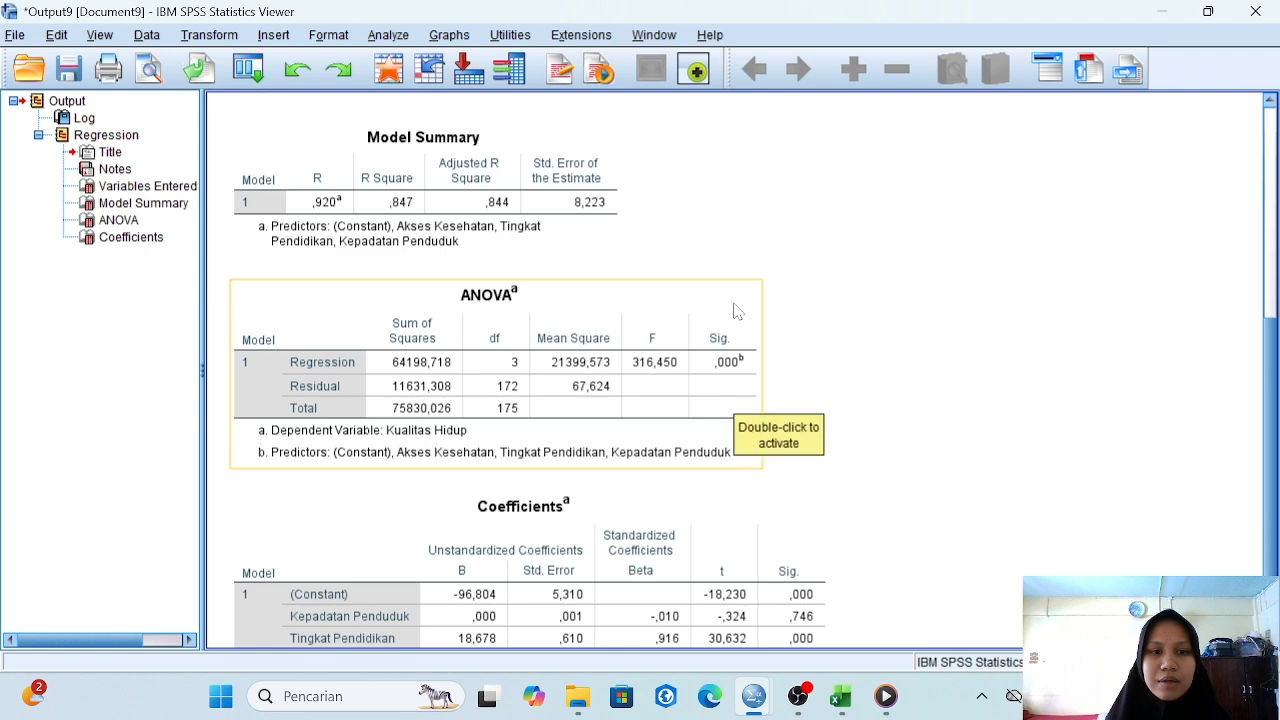
left_click(562, 390)
scroll(890, 330, "down", 1)
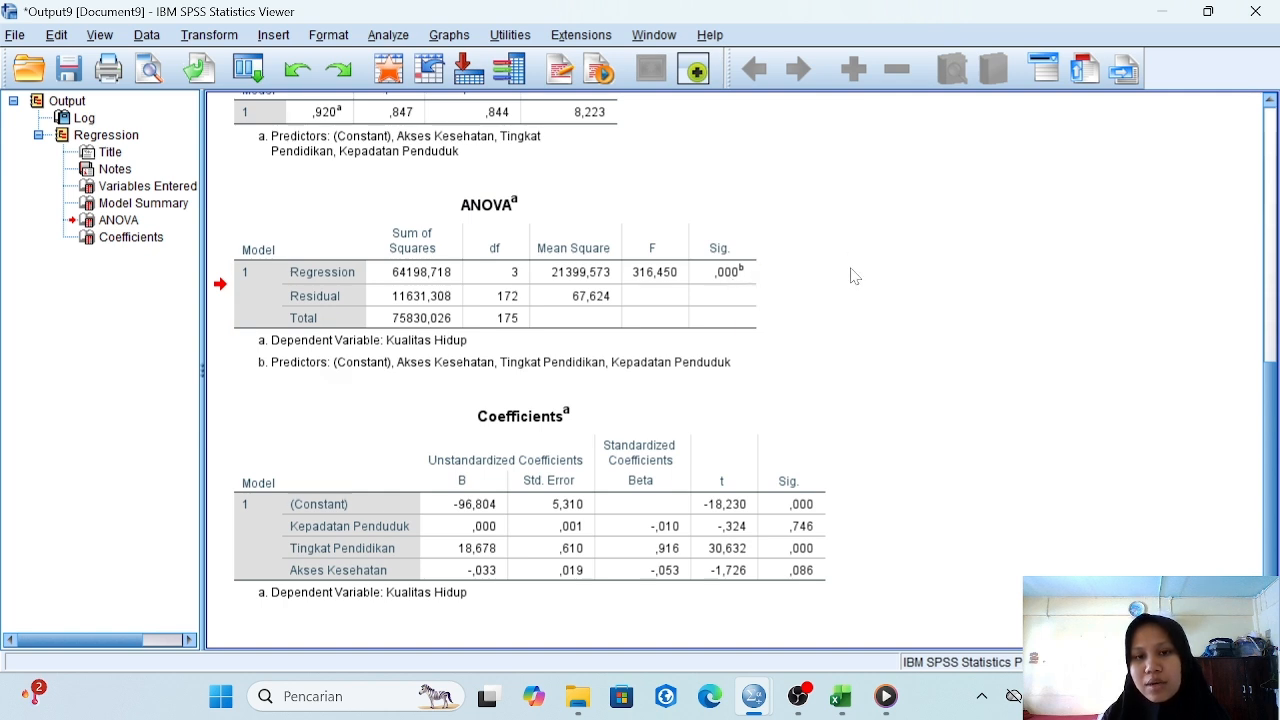
left_click(646, 282)
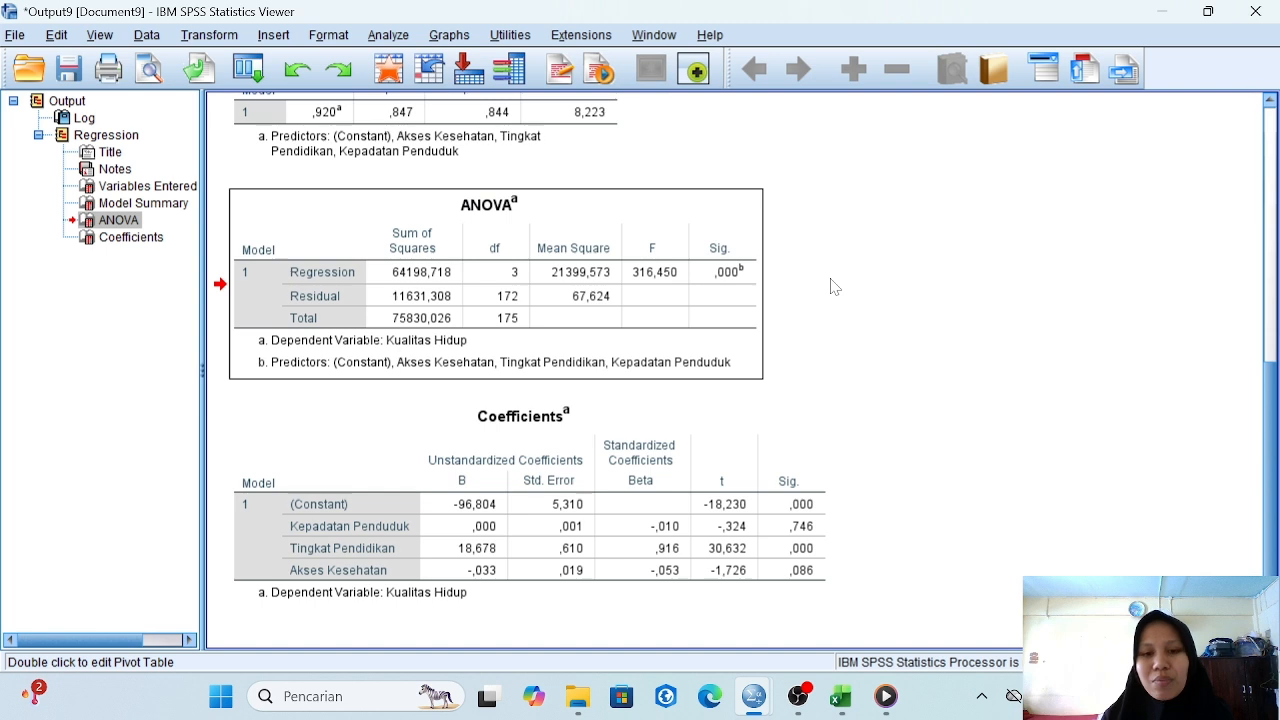
left_click(668, 300)
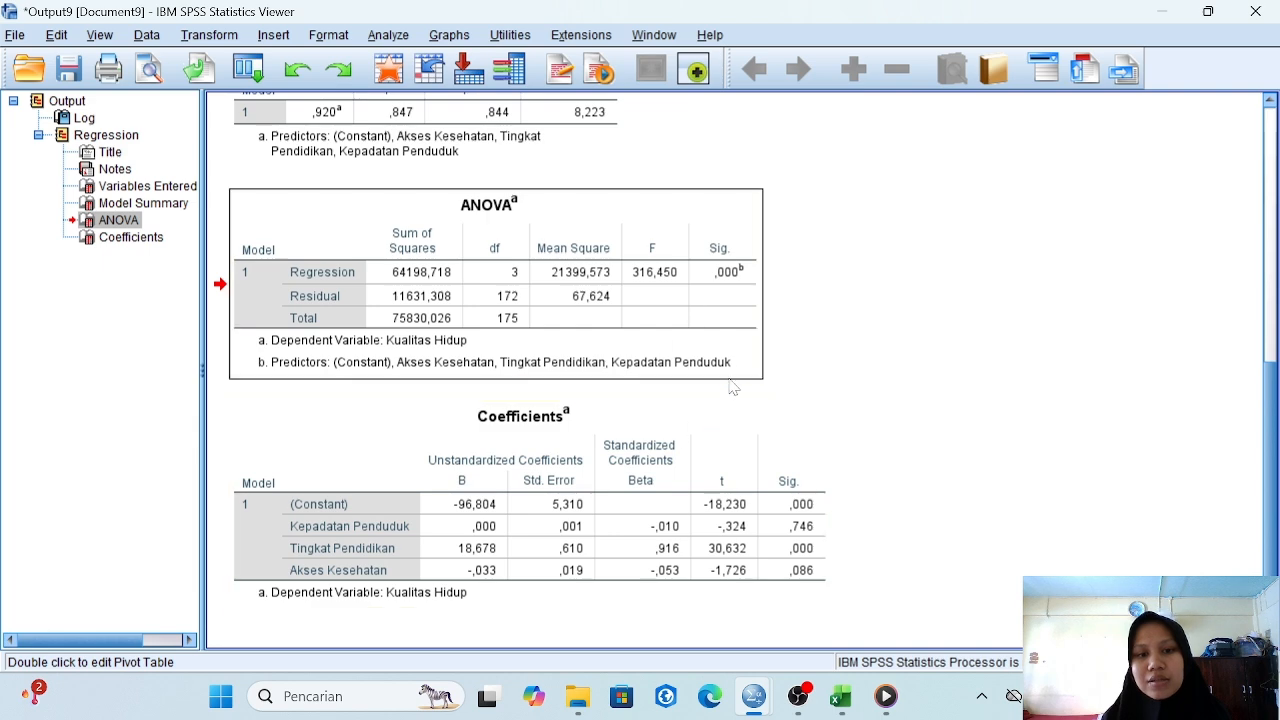
left_click(718, 352)
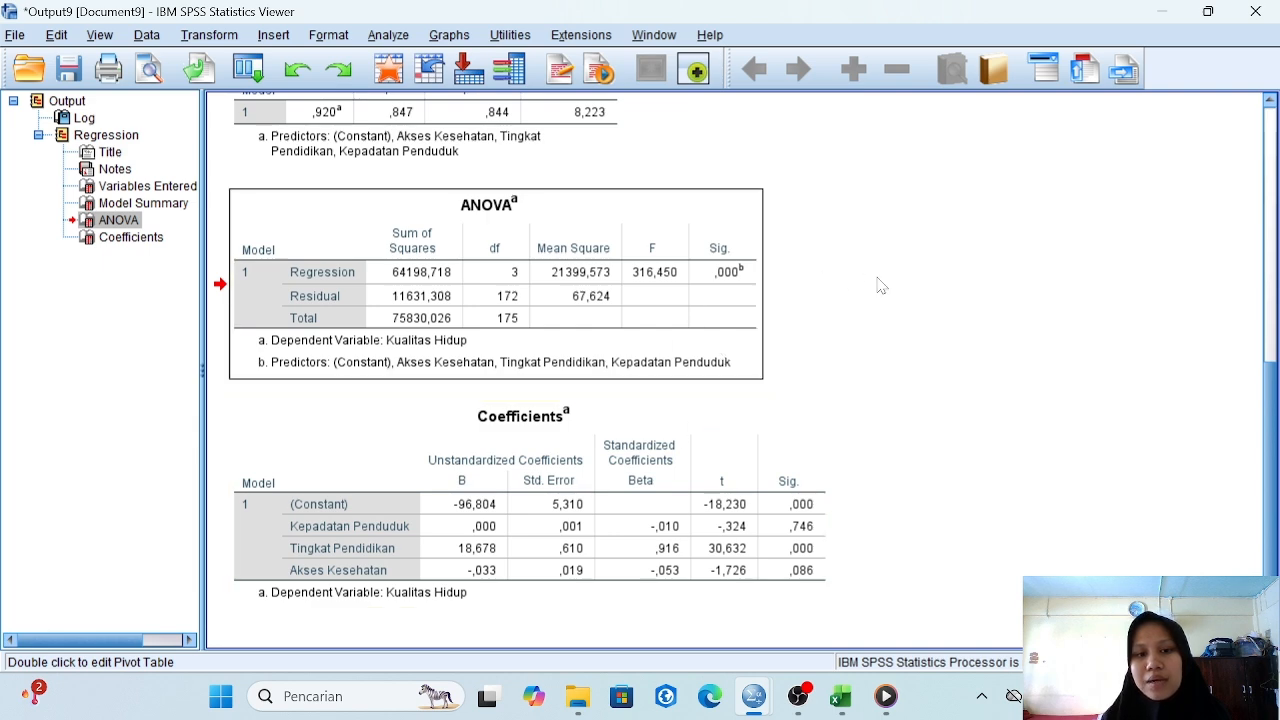